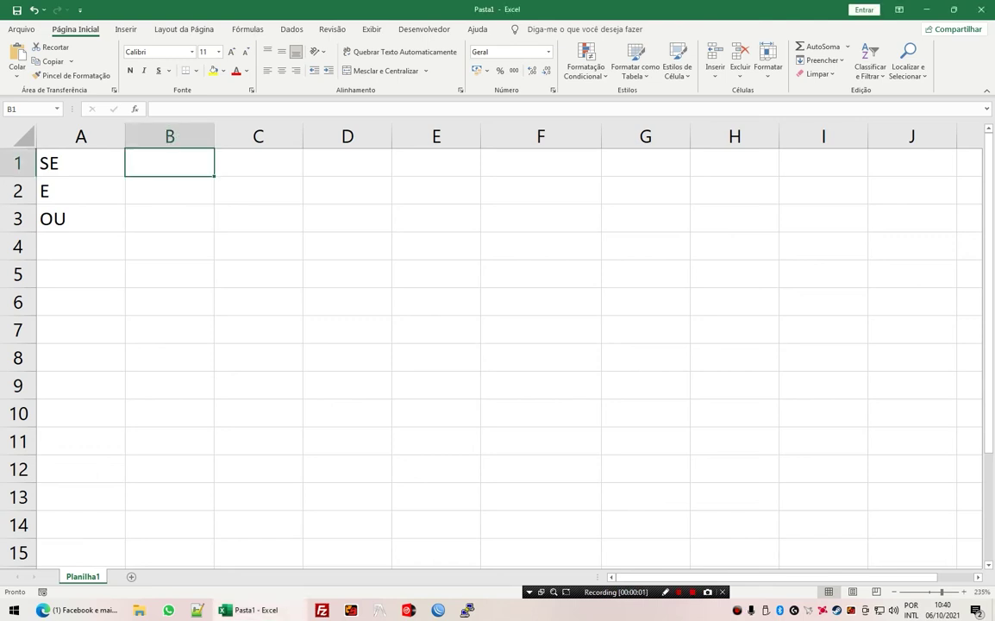
- Look over the function labels listed in column A
left_click(80, 163)
left_click(80, 191)
left_click(80, 218)
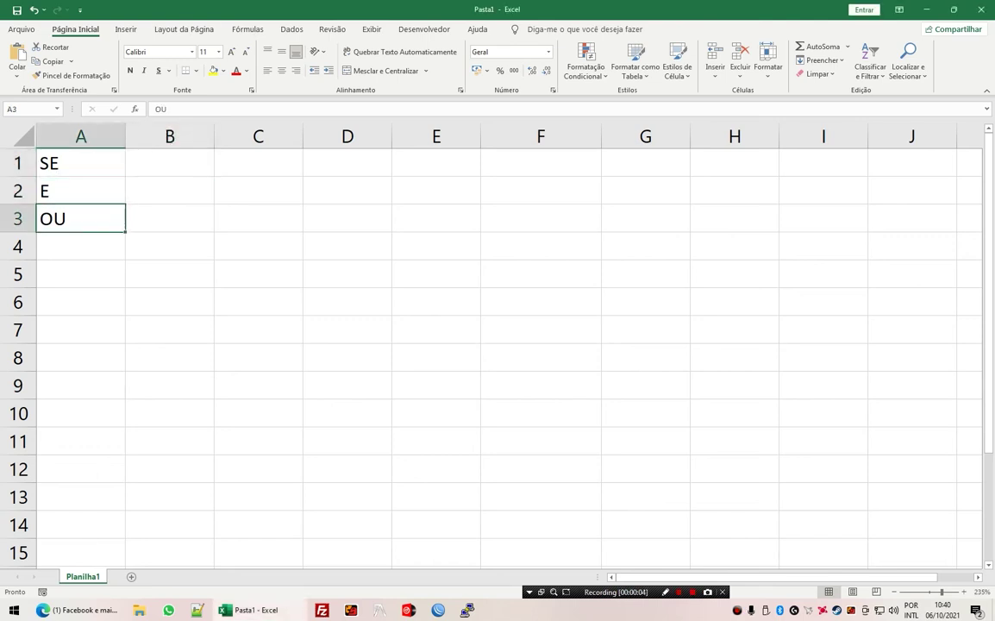
left_click(80, 163)
left_click(80, 190)
left_click(81, 218)
left_click(81, 163)
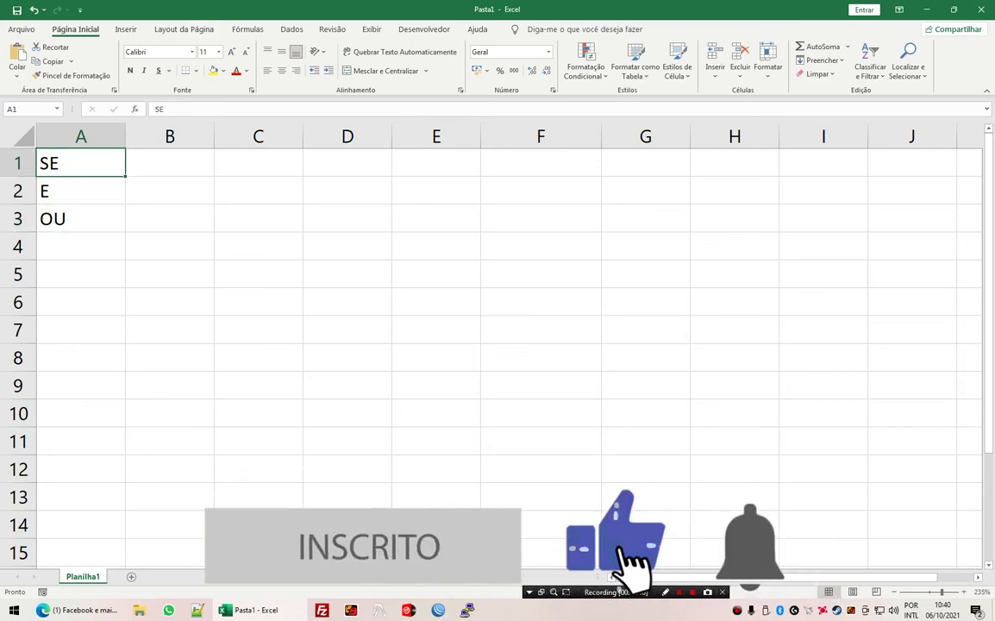
- Enter 10 in B1 and 15 in C1
left_click(169, 163)
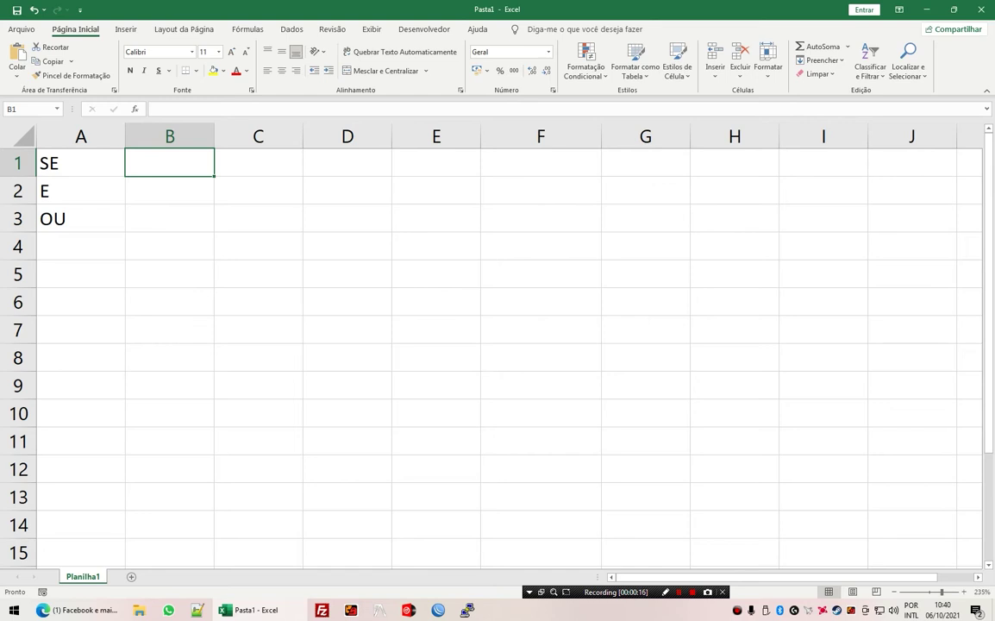
type("10")
key("Tab")
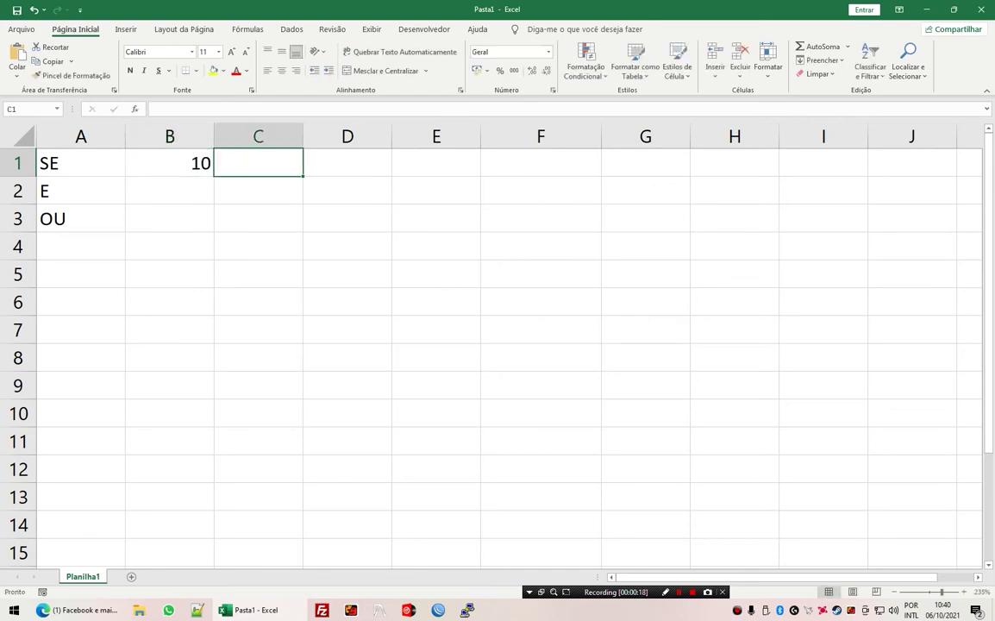
type("15")
key("Tab")
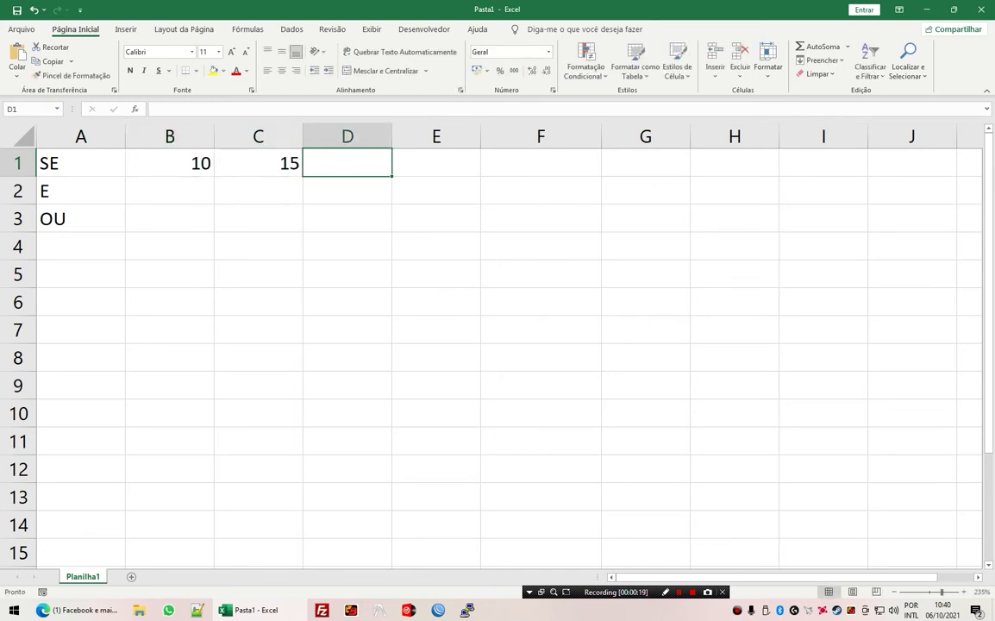
- In D1 enter =SE(B1>C1;"SIM";"NÃO"), which returns NÃO
type("=")
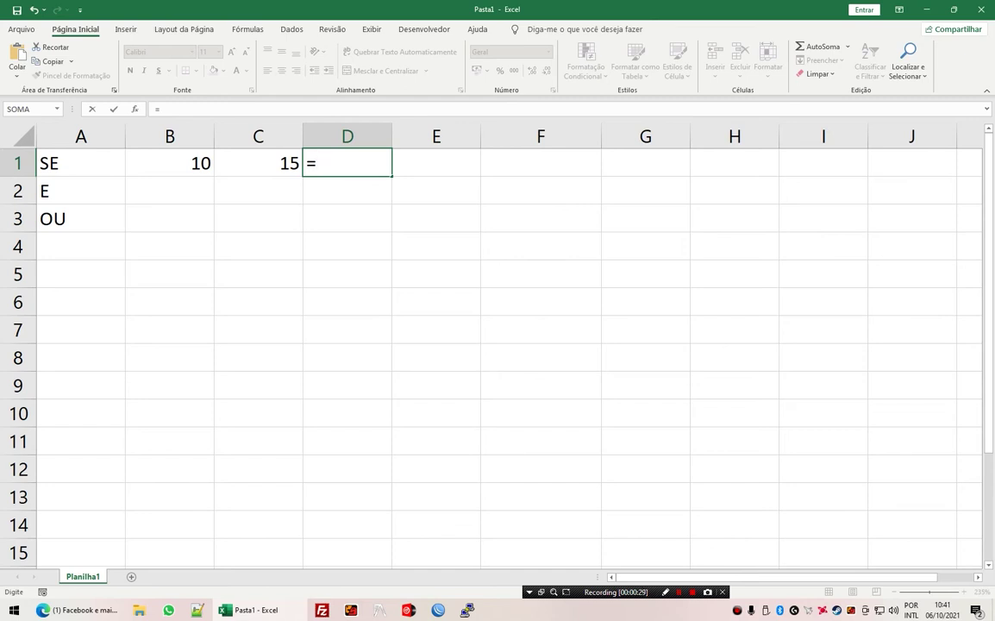
type("s")
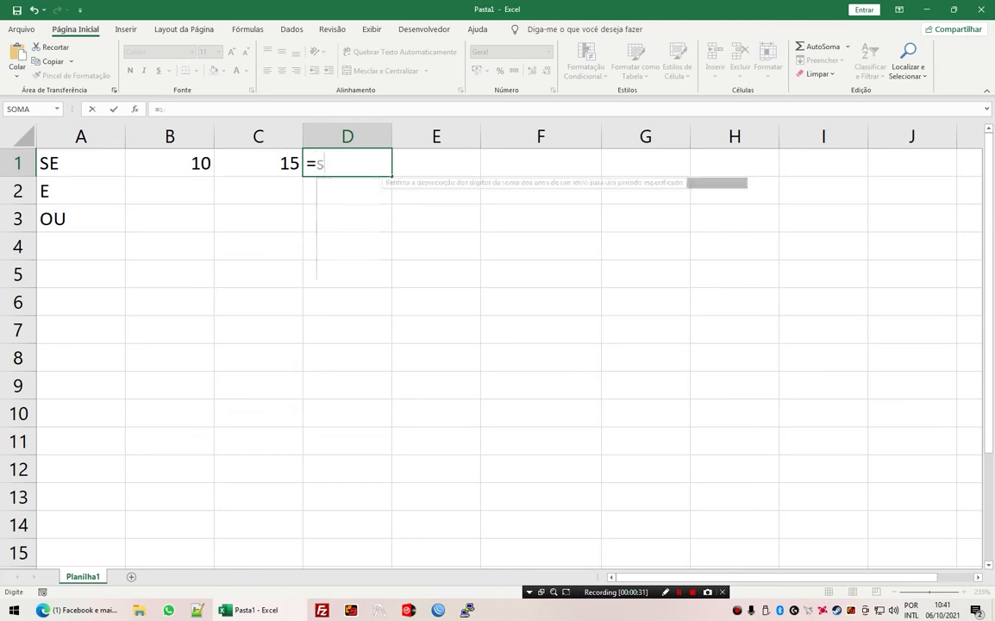
type("e(")
key("Left")
key("Left")
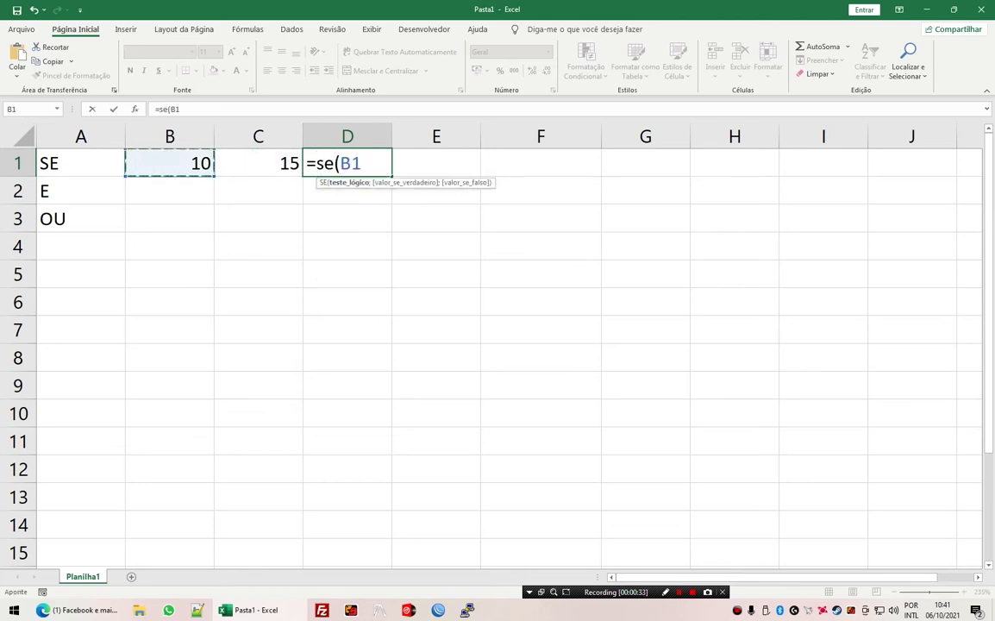
type(">")
key("Left")
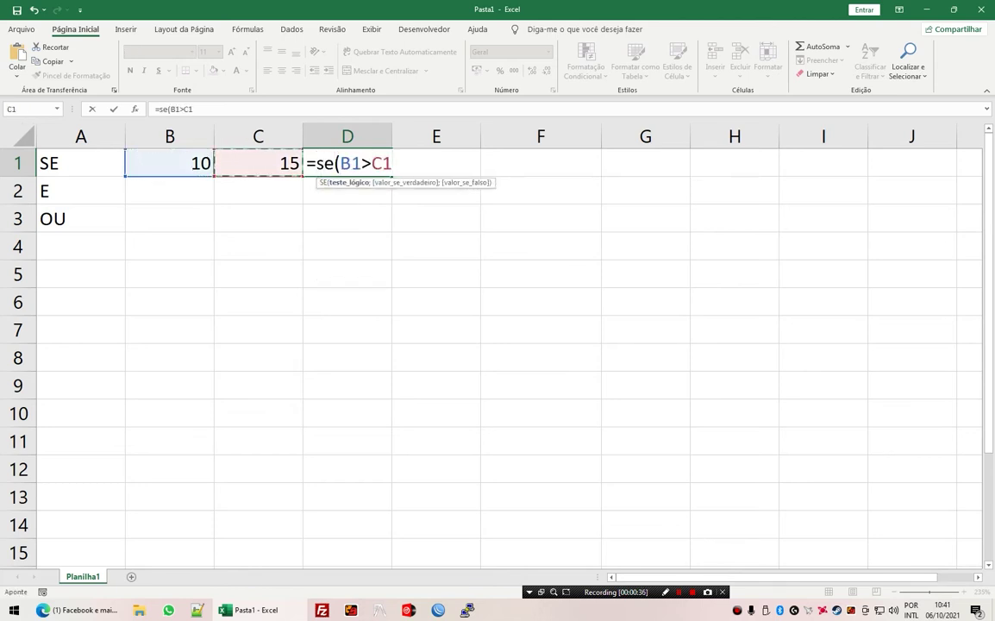
type(";\"")
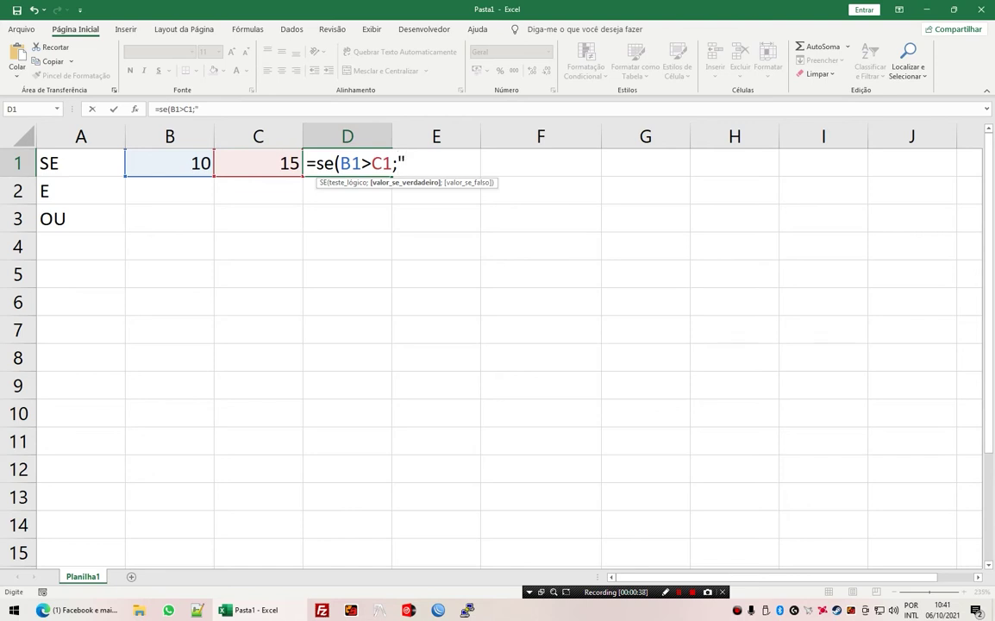
type("SI")
type("M\";")
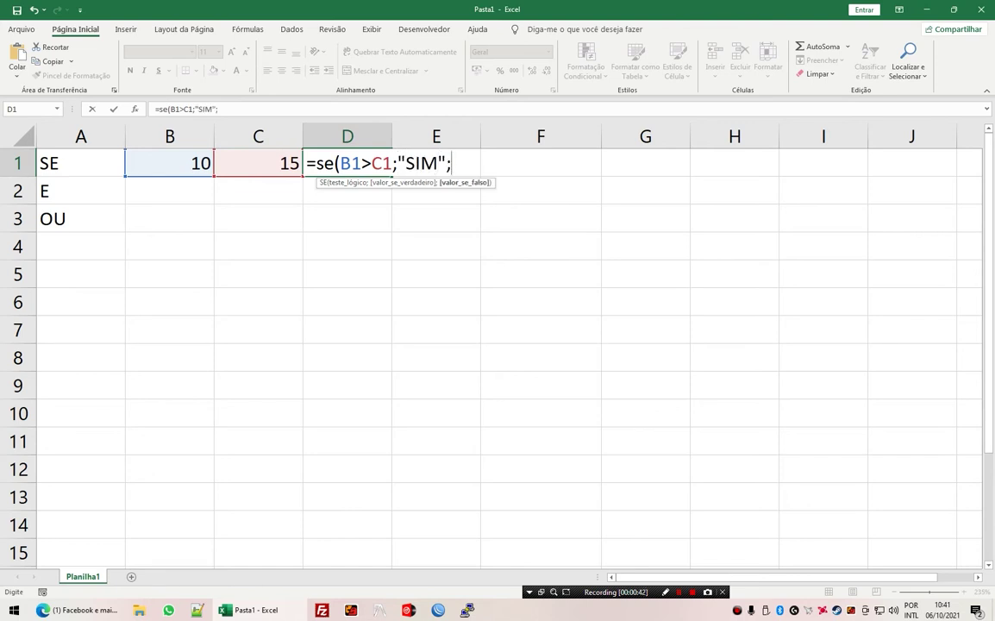
type("\"Nã")
key("BackSpace")
type("ÃO\"")
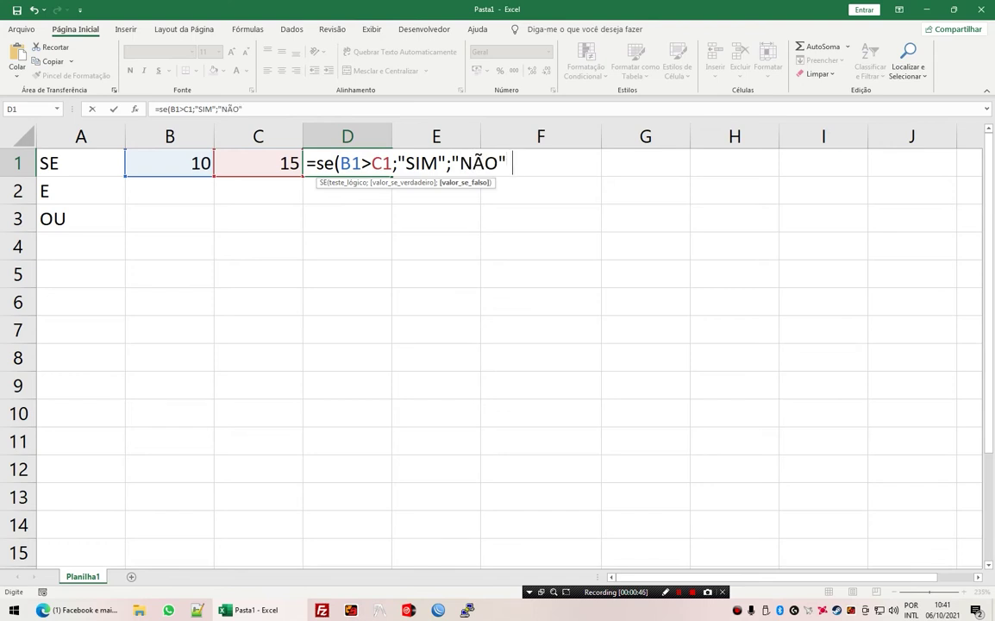
type(")")
key("Return")
- Change B1 to 16 and check that D1 now shows SIM
key("Up")
key("Left")
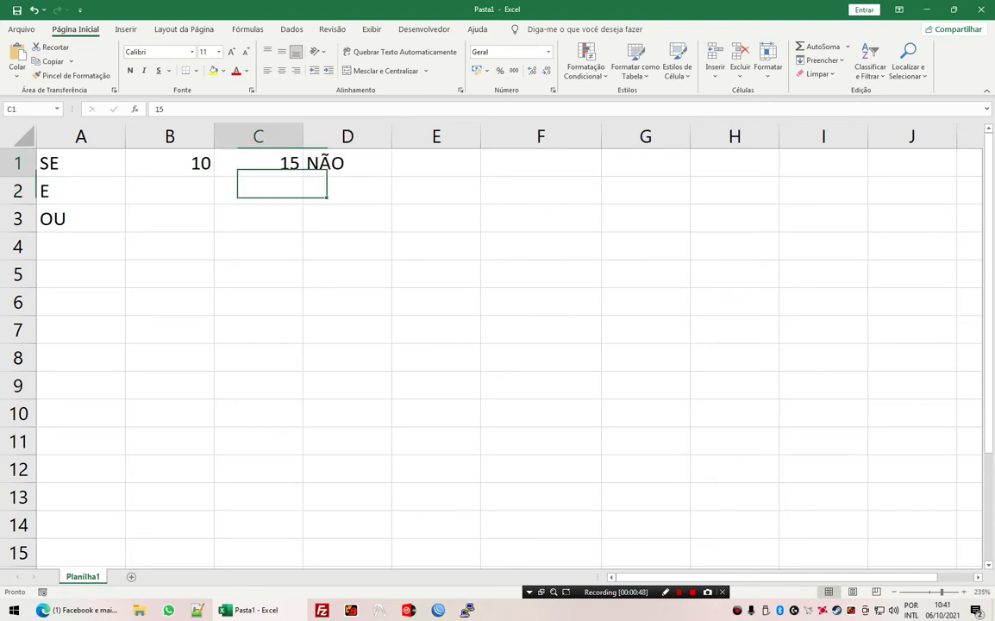
key("Left")
key("Right")
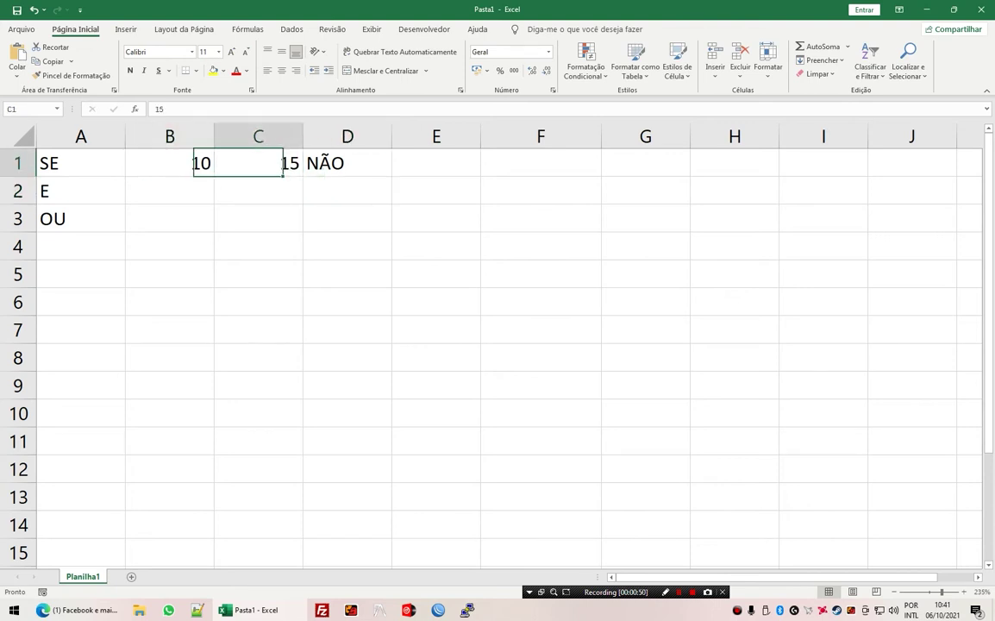
key("Right")
key("Left")
key("Left")
type("1")
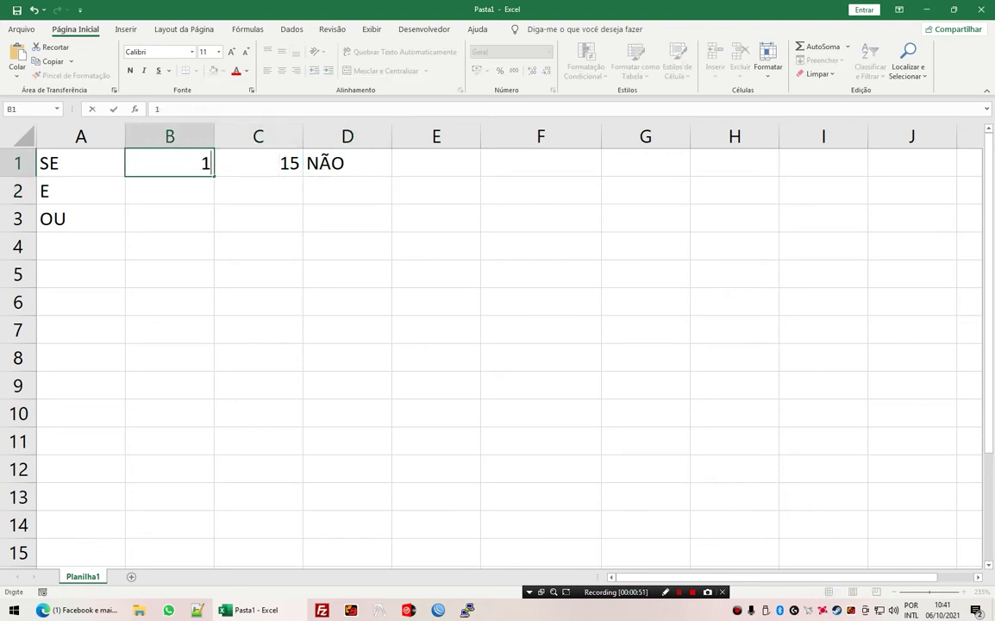
type("6")
key("Return")
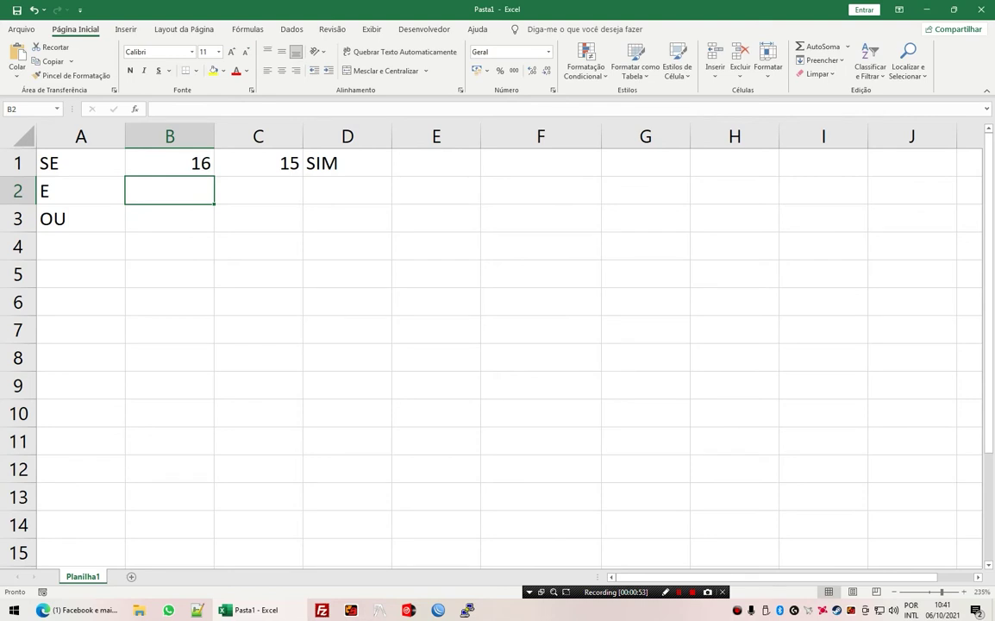
key("Up")
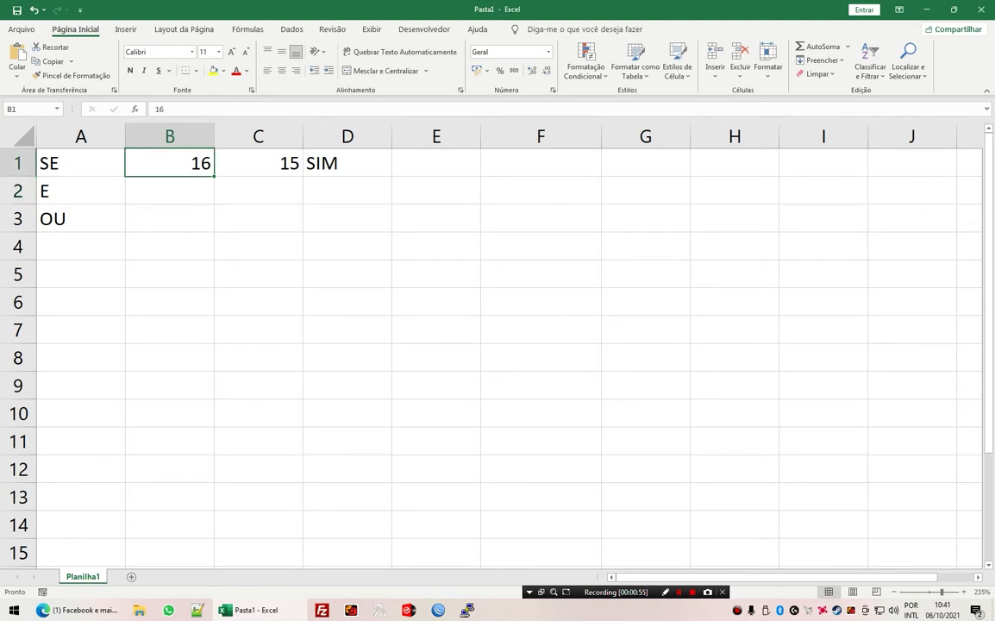
key("Right")
key("Right")
key("Left")
key("Left")
key("Down")
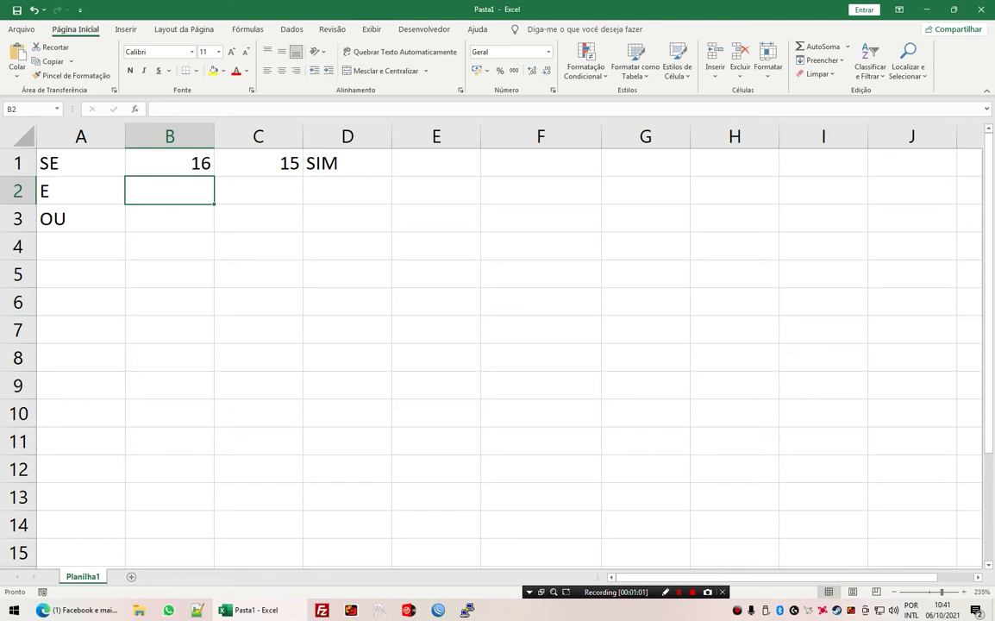
- Enter 15, 18 and 22 in B2, C2 and D2
type("15")
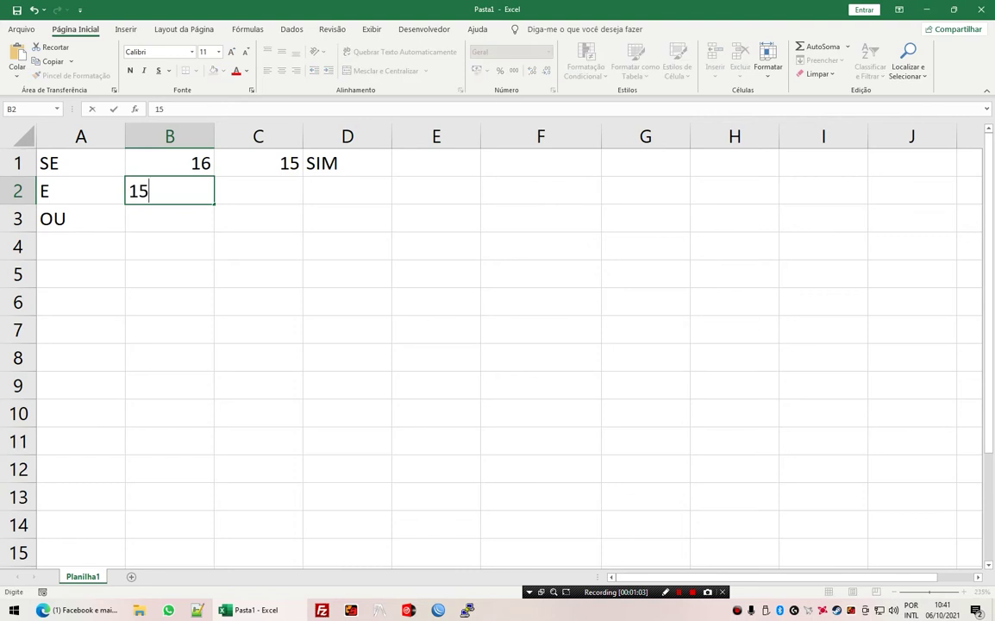
key("Tab")
type("18")
key("Tab")
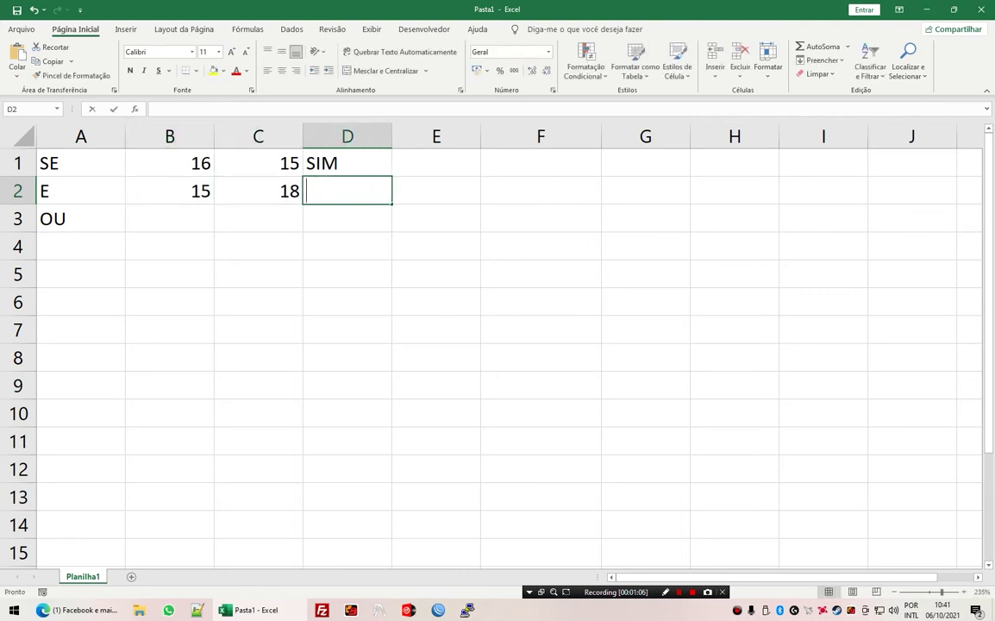
type("22")
key("Tab")
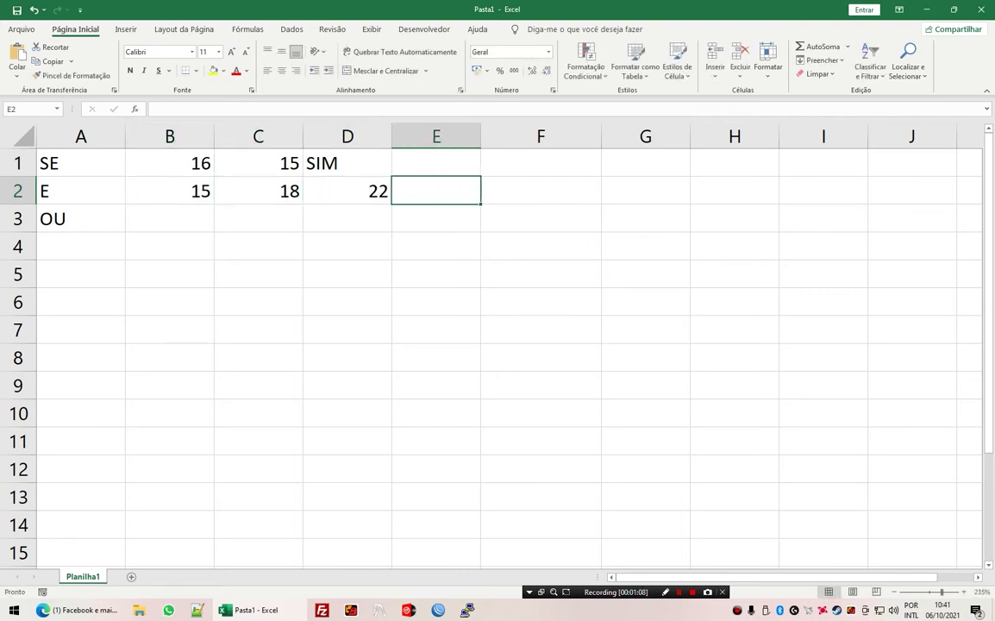
- In E2 enter =E(B2=15;C2=18;D2=22), which returns VERDADEIRO
type("=")
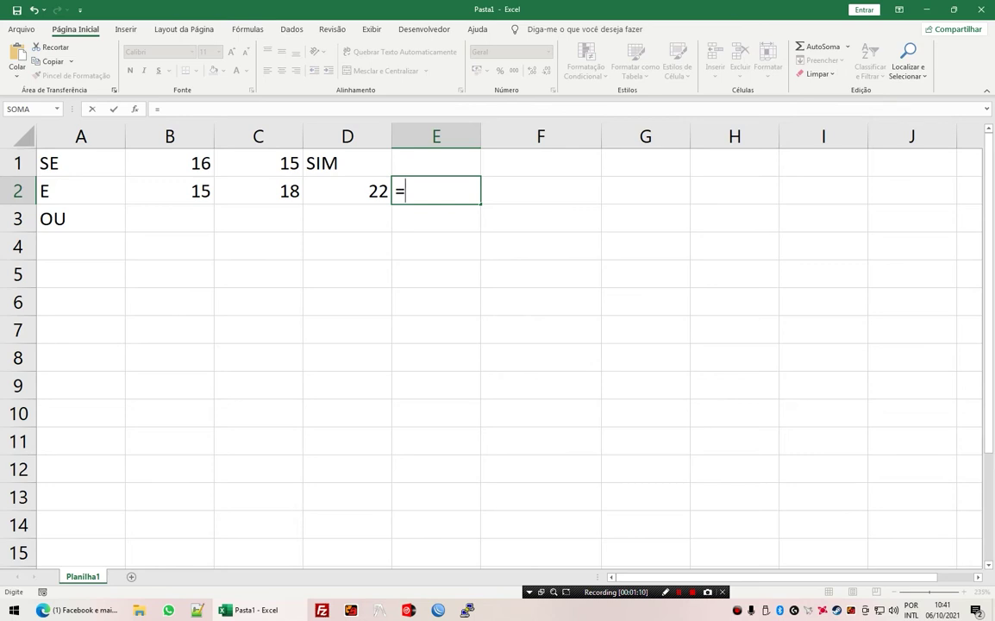
type("e")
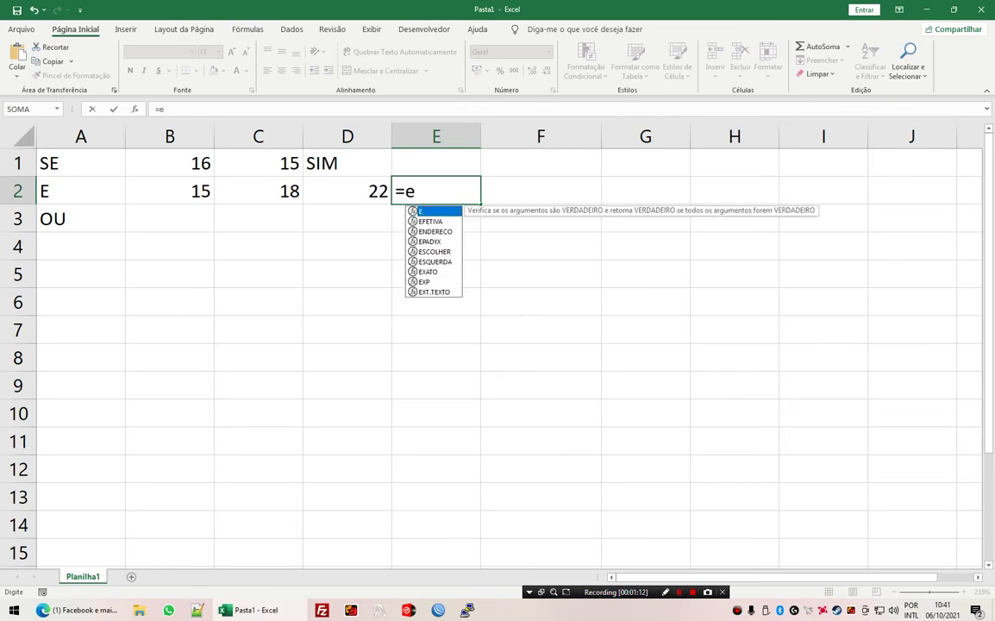
type("(")
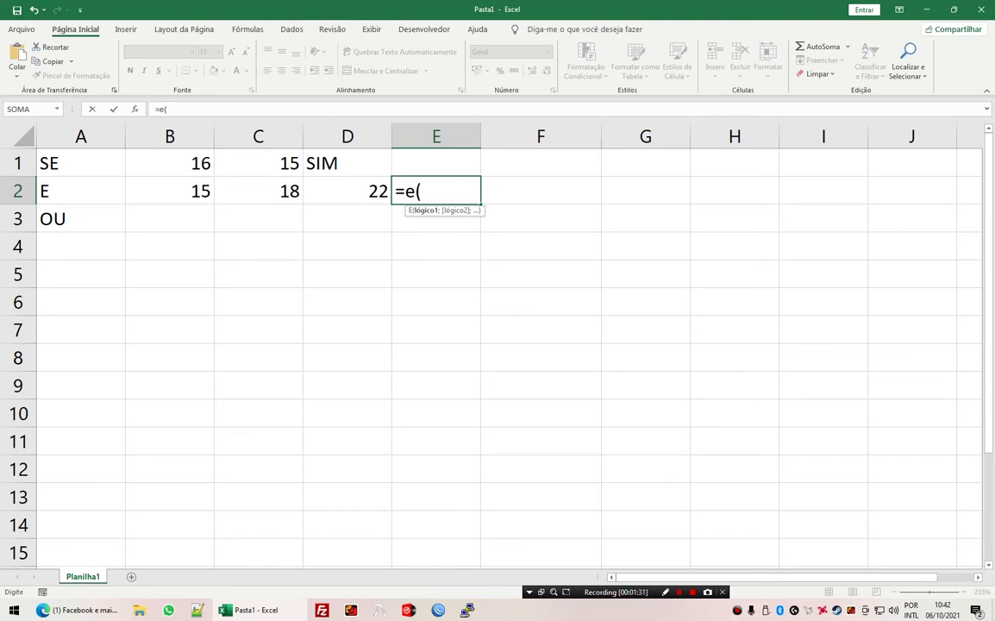
left_click(170, 190)
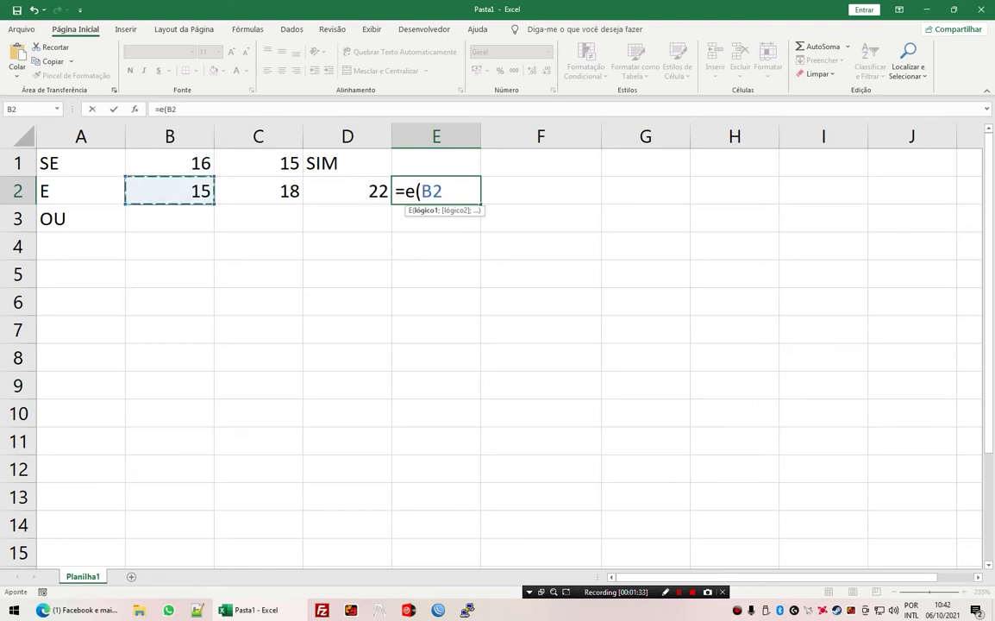
type("=")
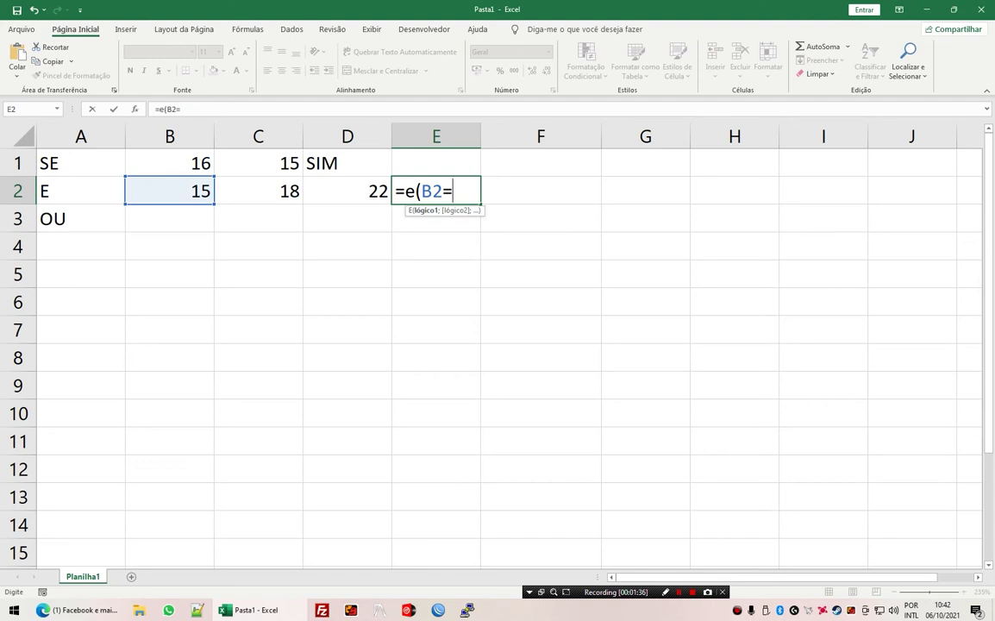
type("15;")
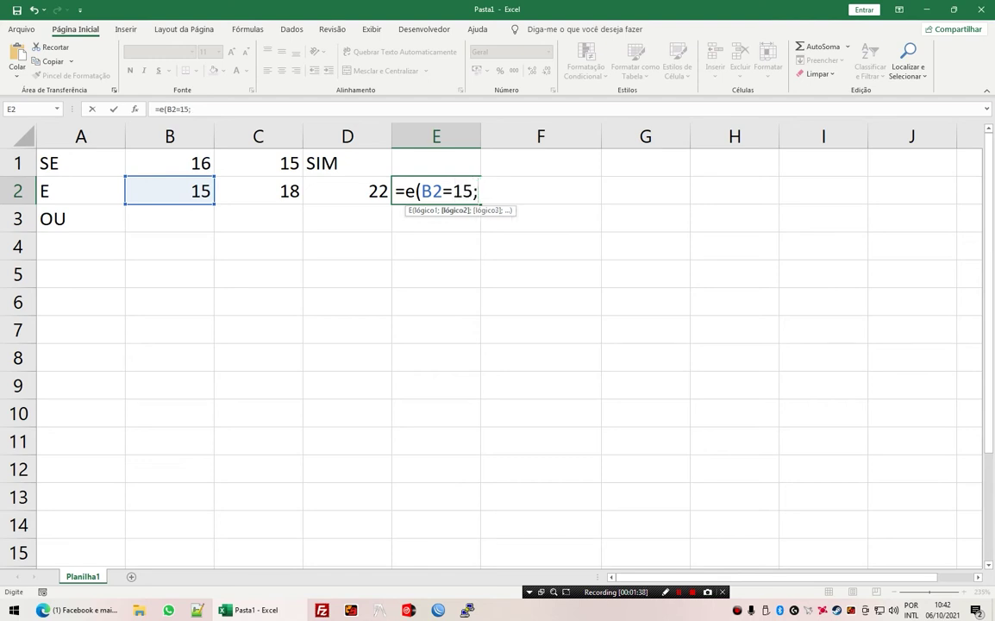
left_click(258, 190)
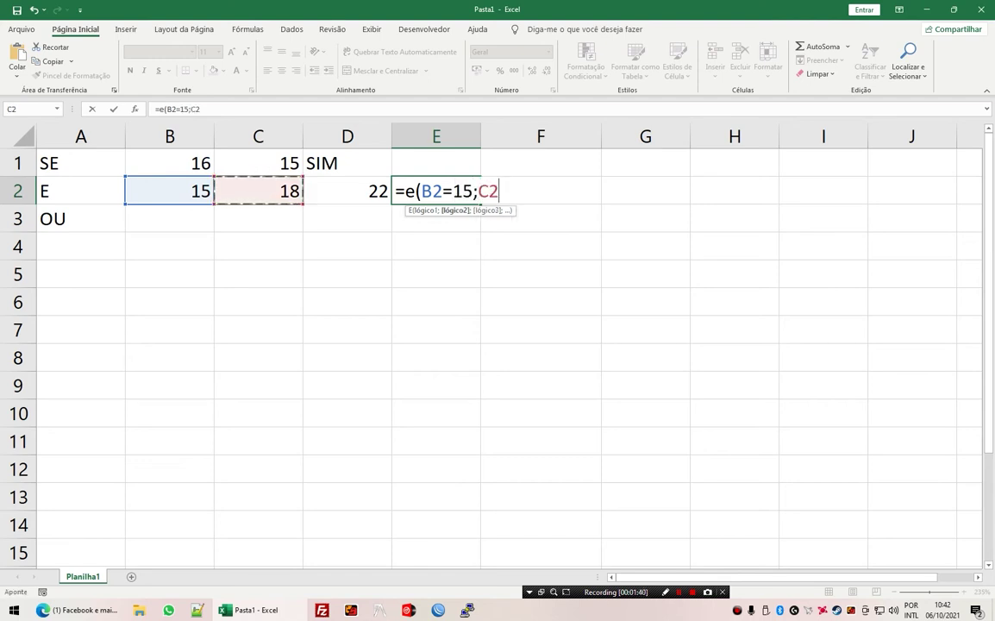
type("=1")
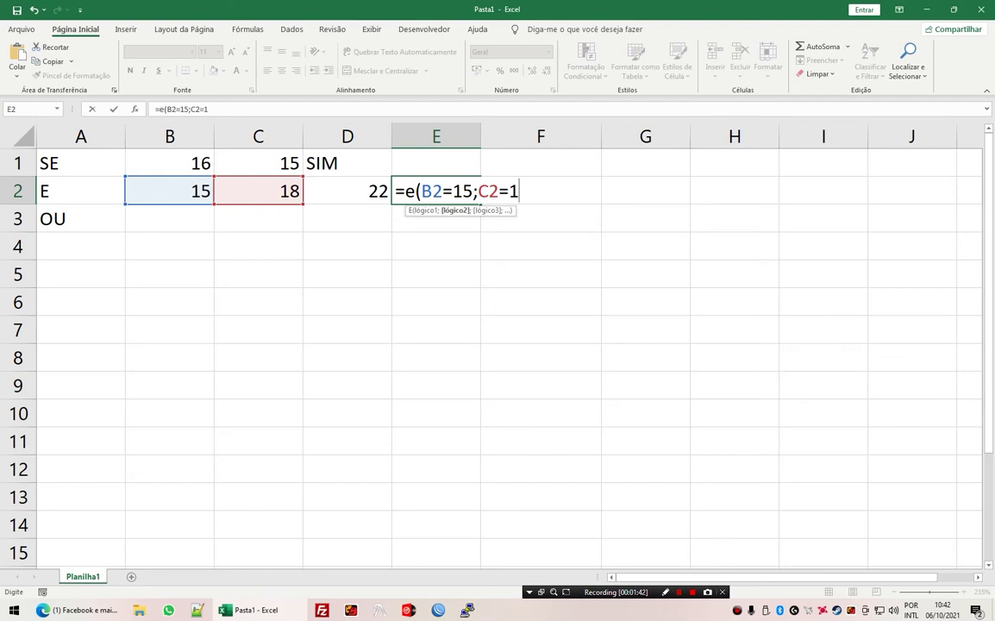
type("8;")
left_click(347, 191)
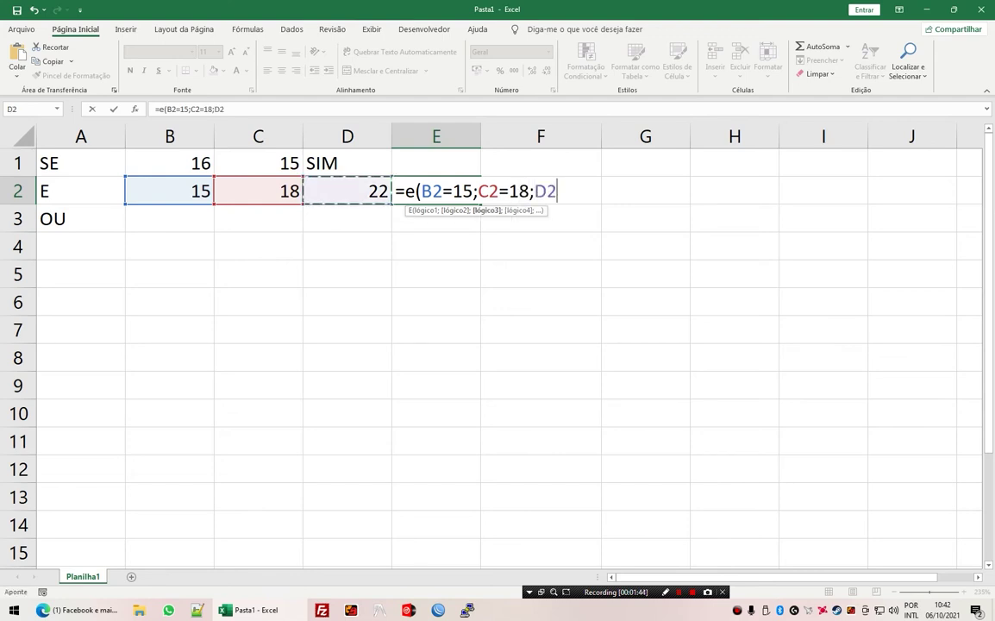
type("=22")
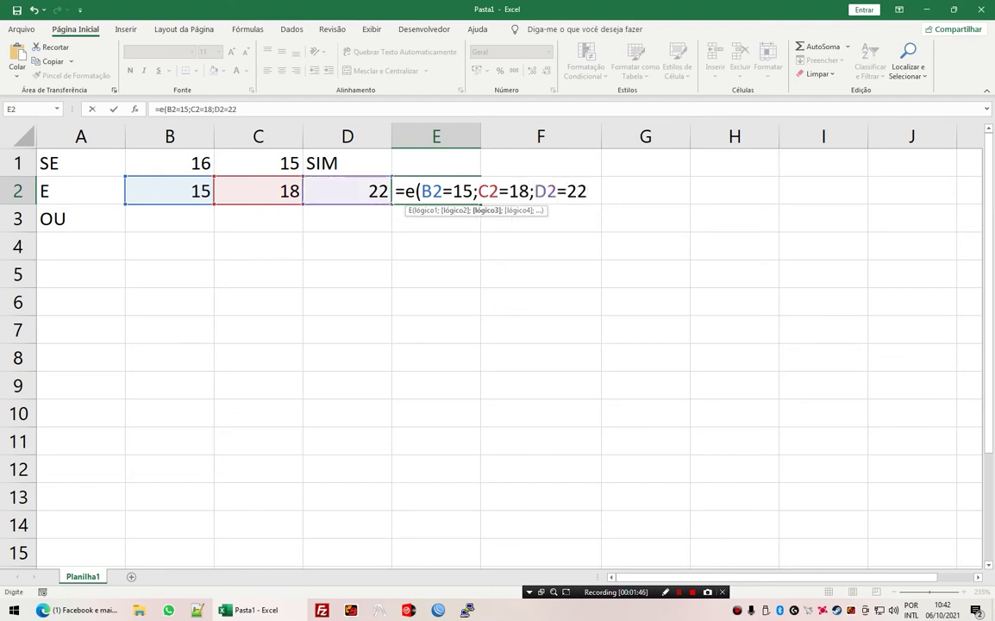
key("Return")
left_click(452, 190)
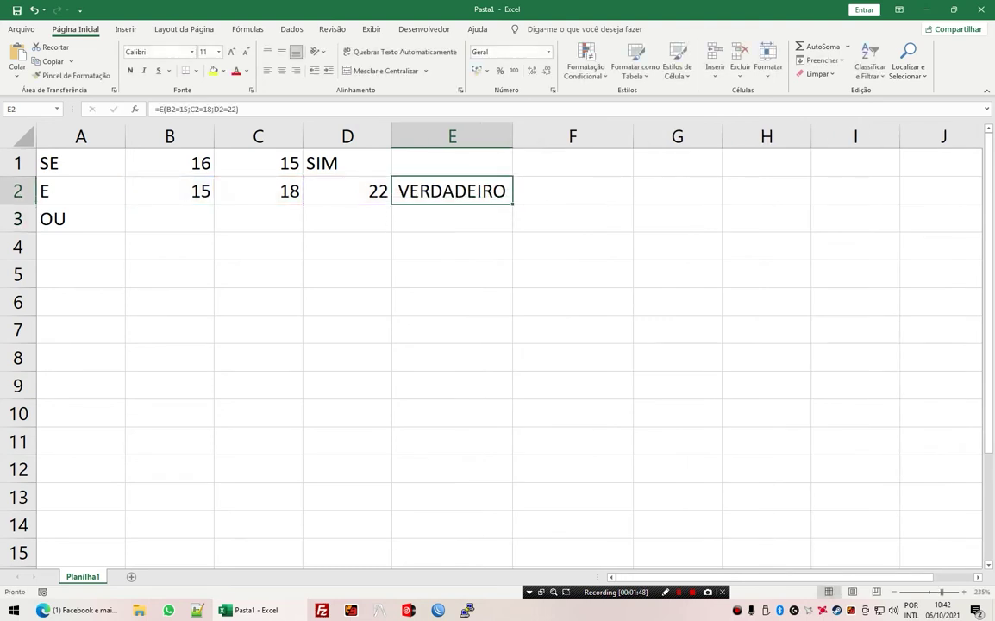
- Edit E2 to =se(E(B2=15;C2=18;D2=22);"Sim";"Não"), now showing Sim
key("F2")
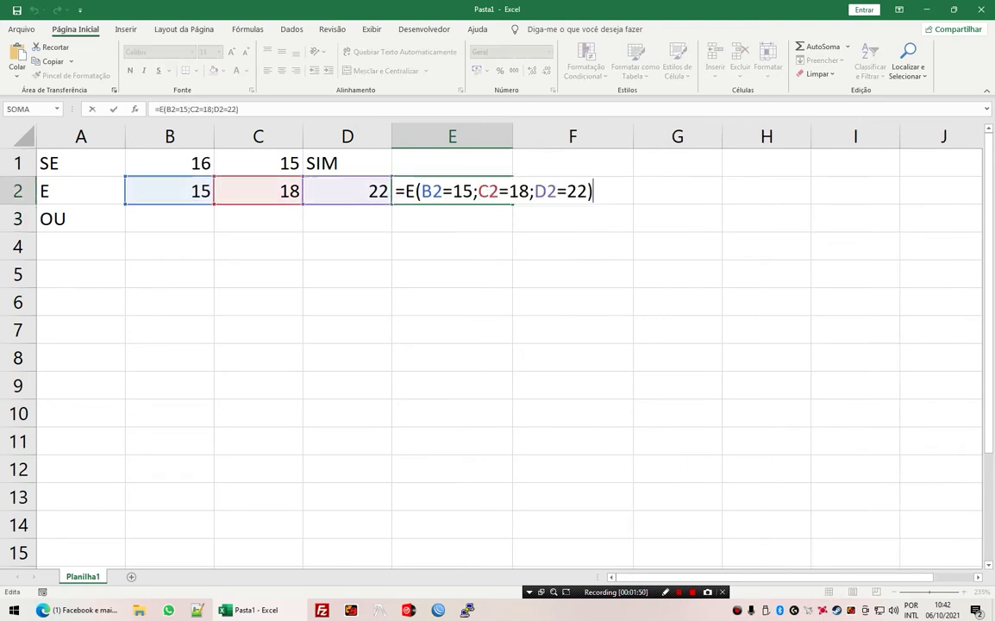
key("Home")
key("Right")
type("se(")
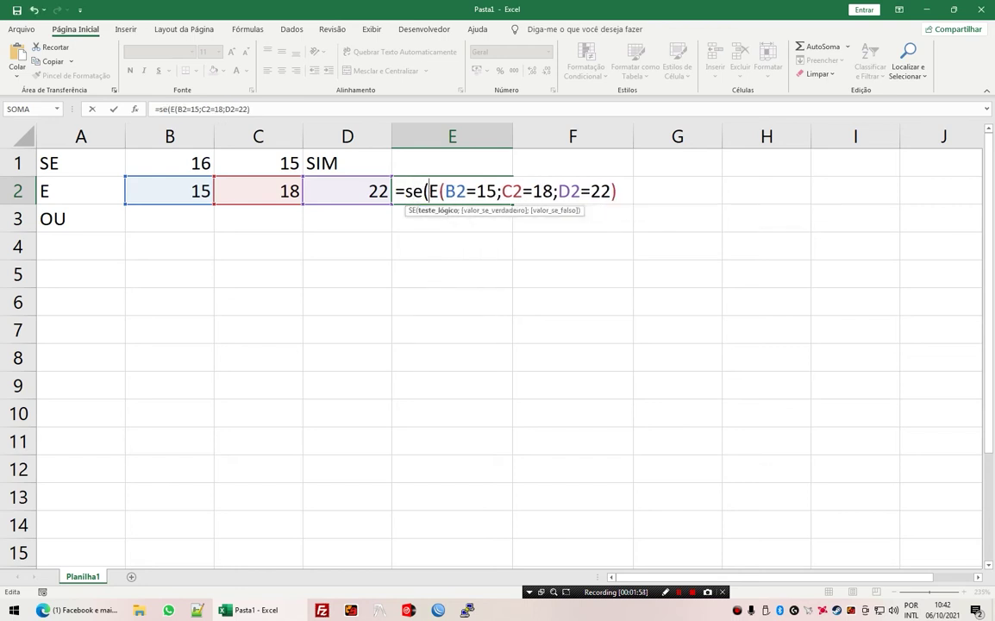
key("shift+End")
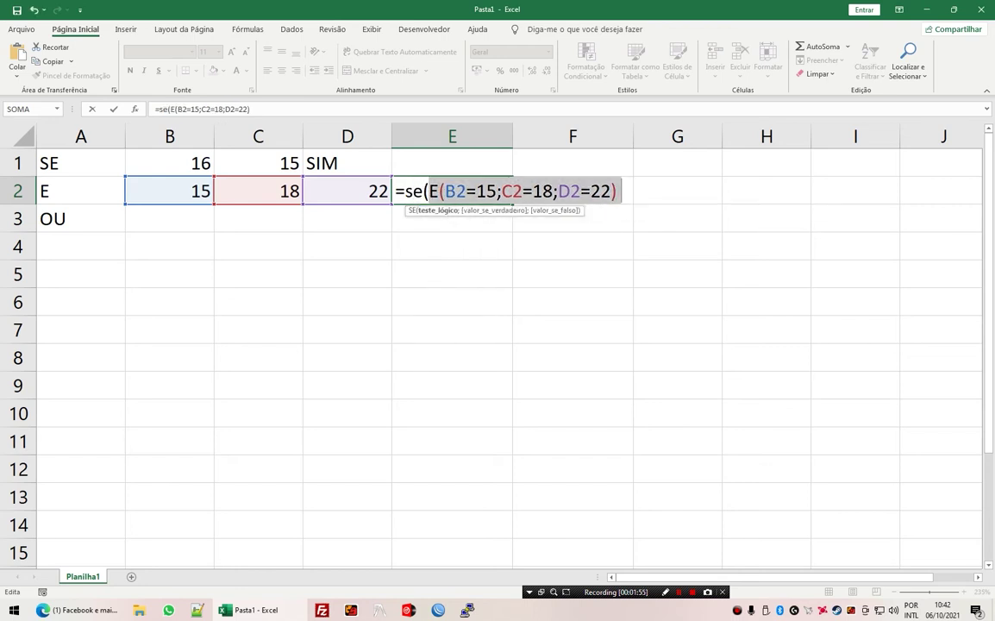
key("End")
type(";")
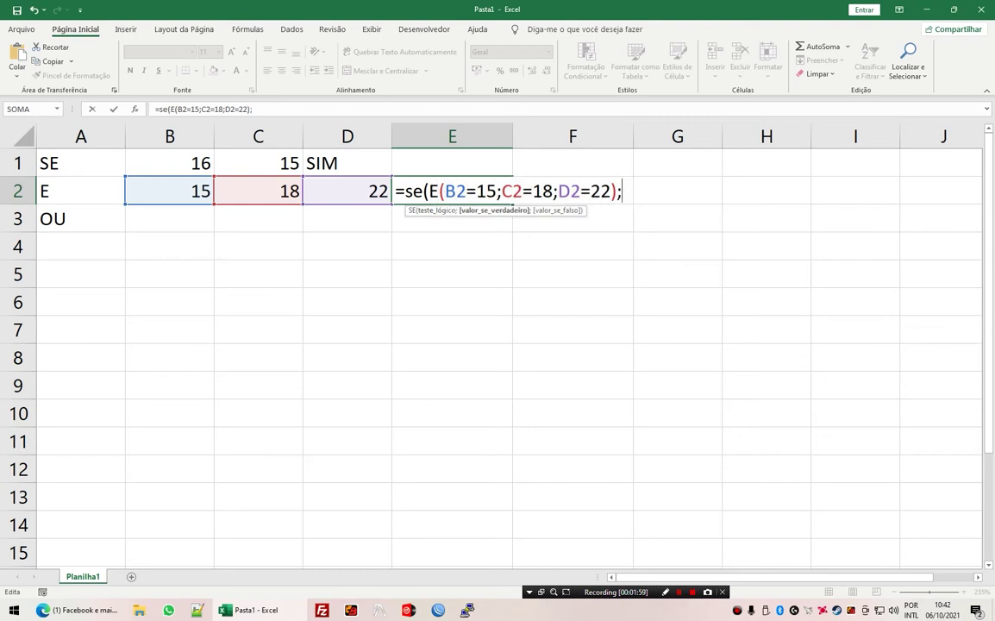
type("\"Sim\"")
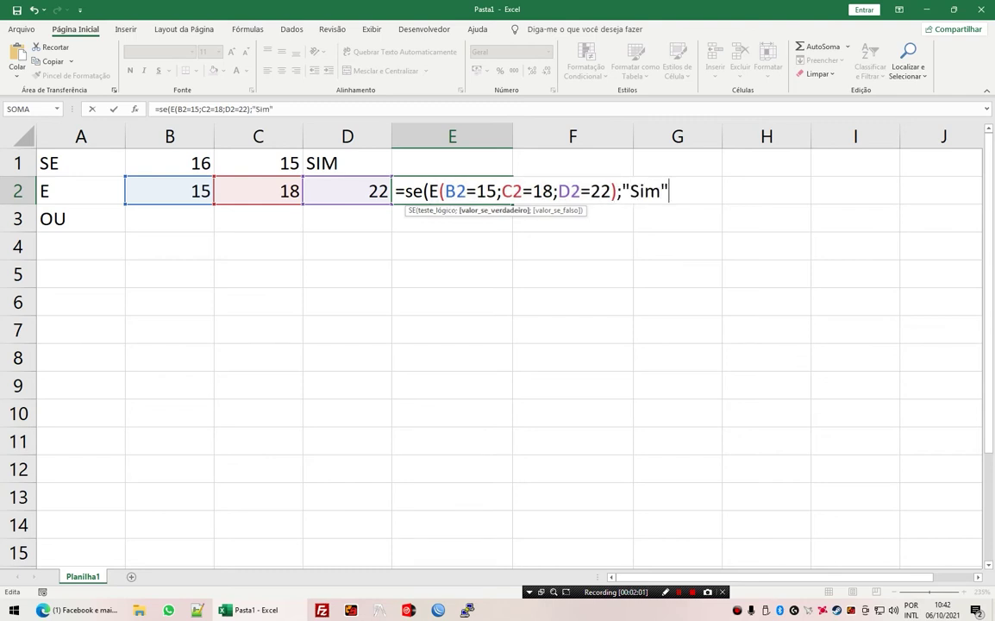
type(";N")
key("BackSpace")
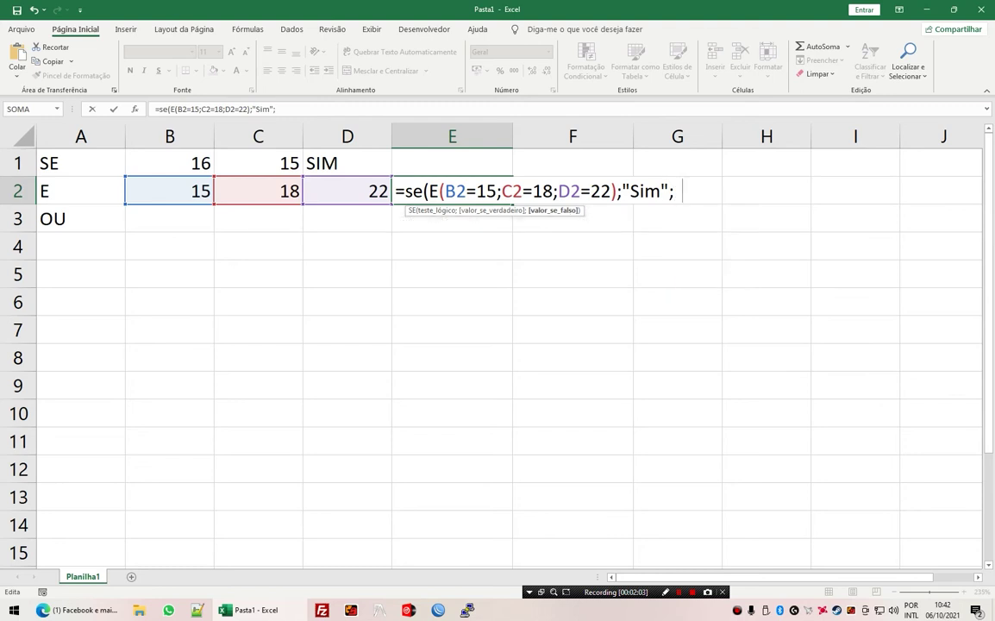
type("\"N")
type("ão\")")
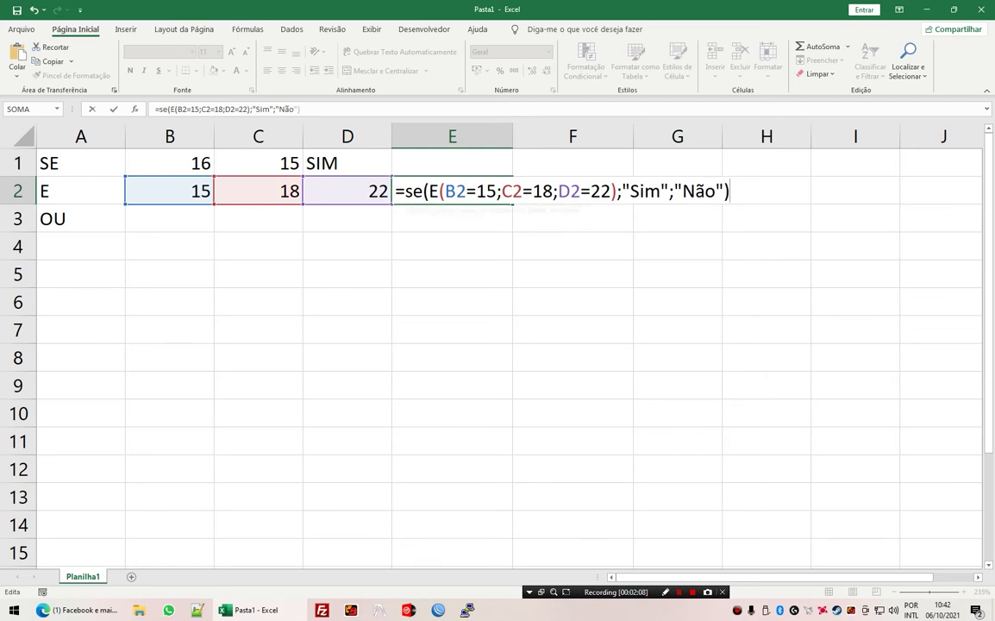
key("Return")
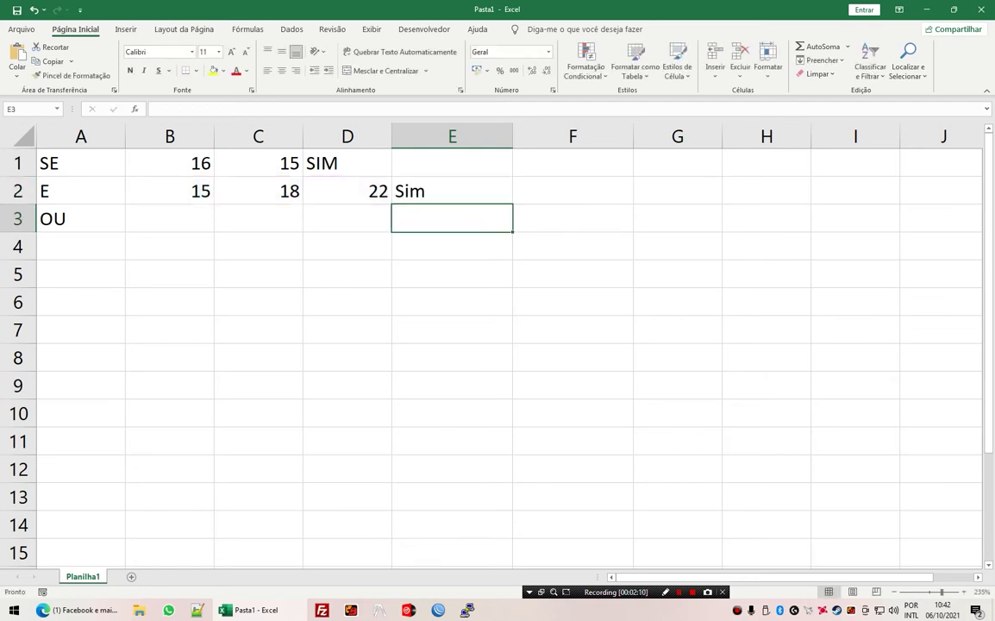
- Change C2 from 18 to 14
left_click(257, 190)
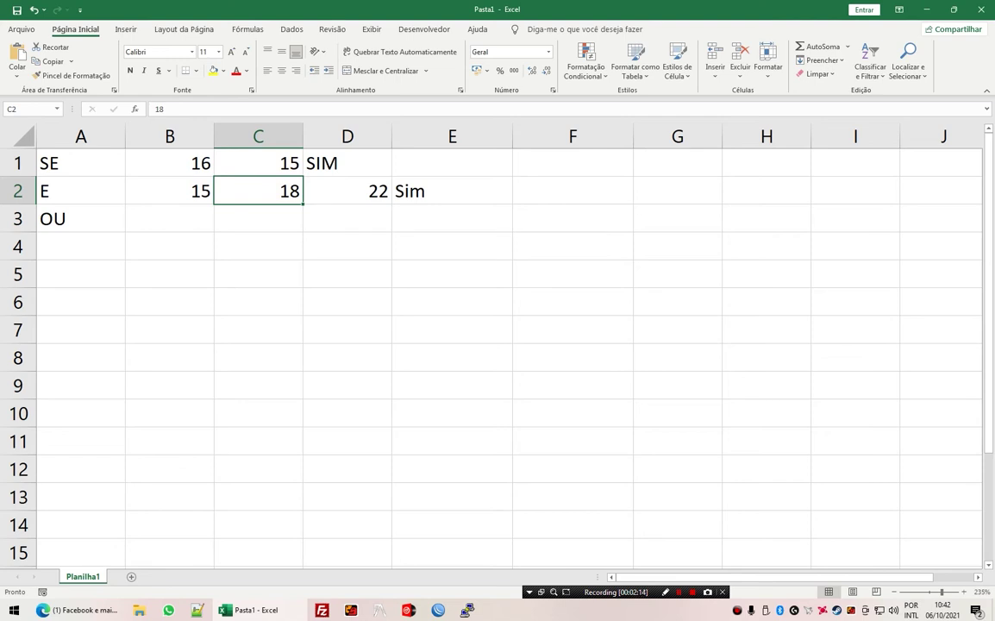
left_click(257, 218)
left_click(258, 191)
left_click(347, 191)
left_click(258, 190)
type("14")
key("Return")
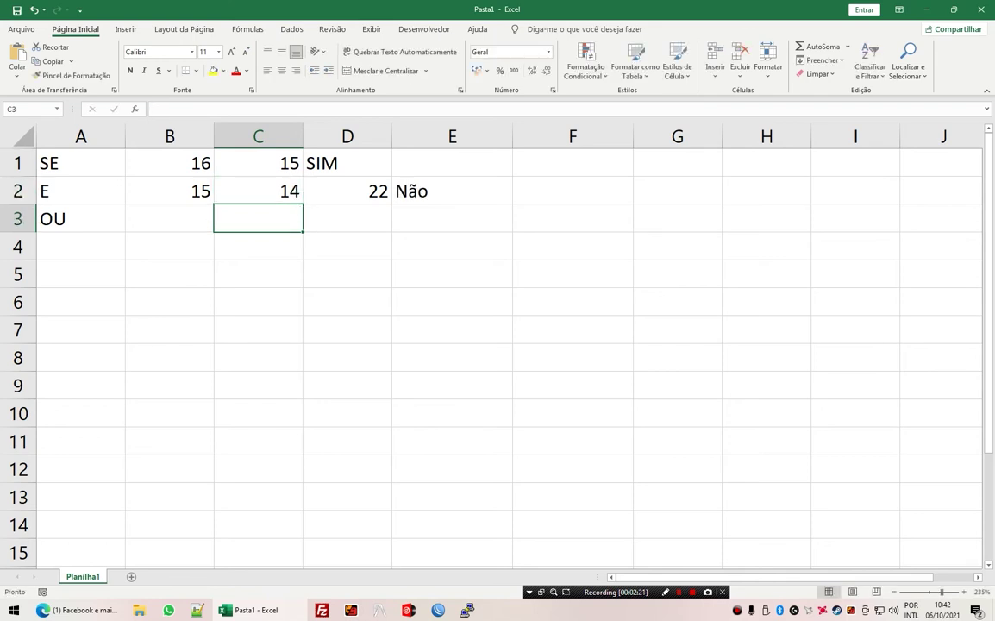
left_click(258, 191)
- Review E2's SE(E(...)) formula, now returning Não, without changing it
left_click(421, 191)
double_click(421, 191)
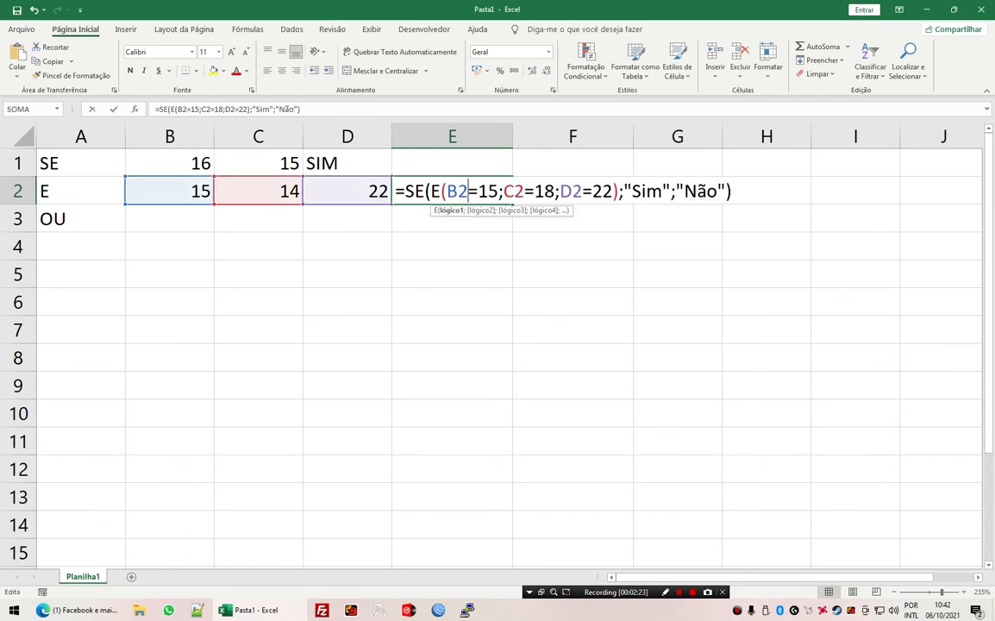
left_click_drag(430, 190, 623, 191)
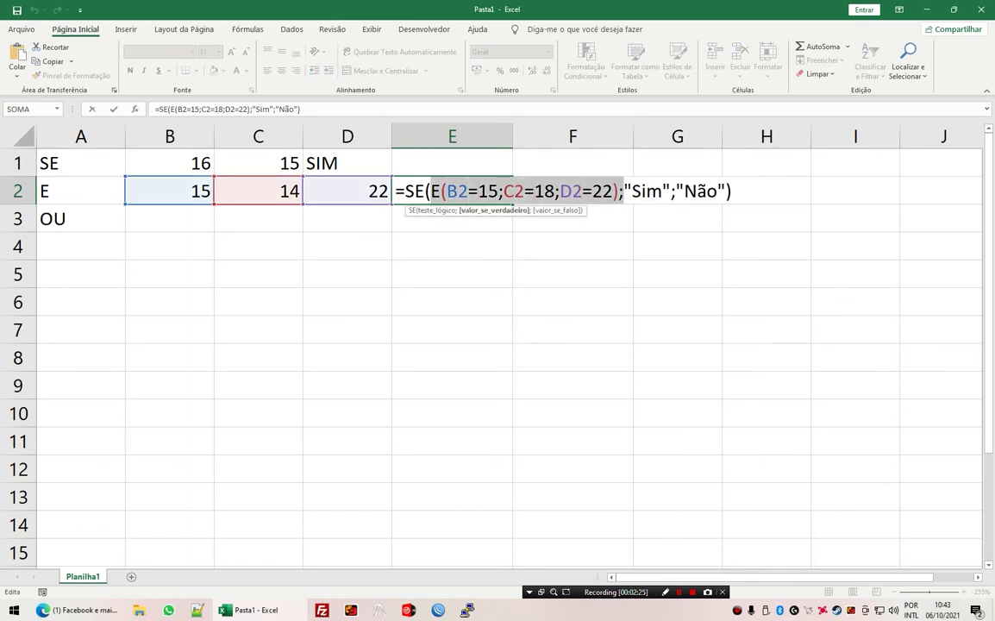
left_click(503, 190)
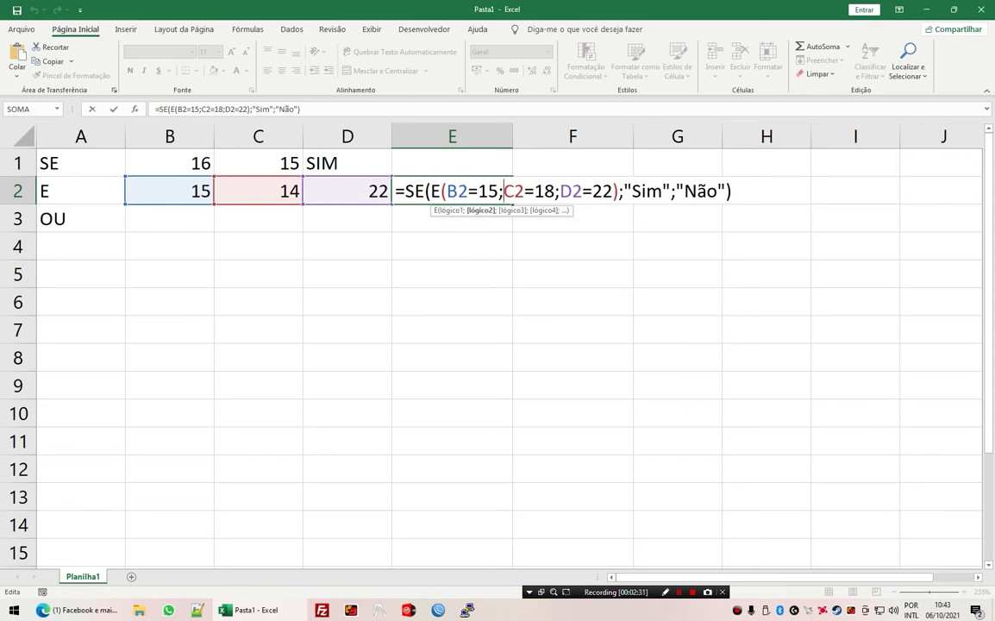
left_click_drag(430, 190, 615, 191)
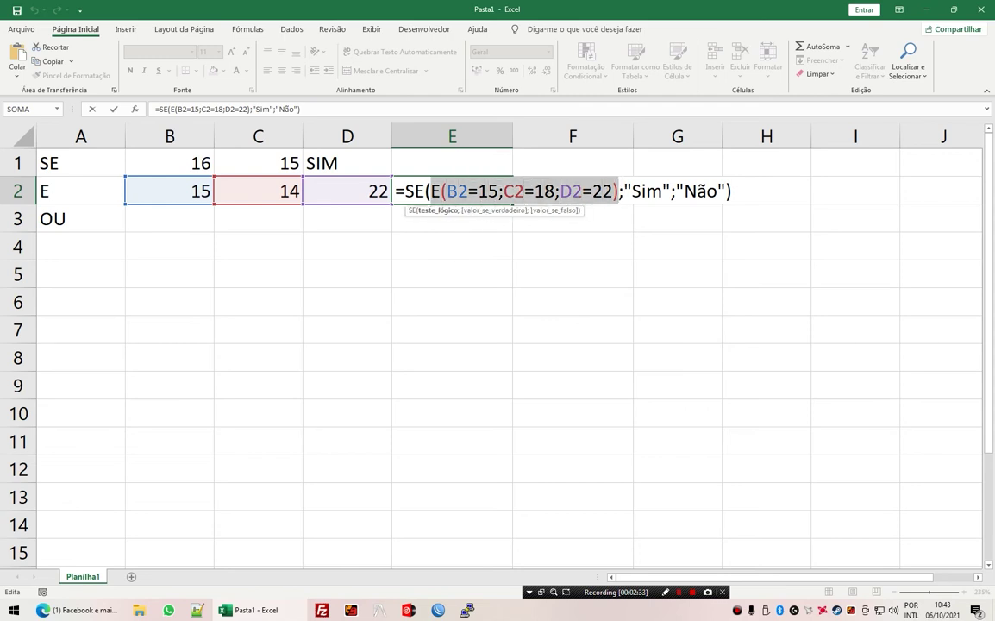
double_click(701, 190)
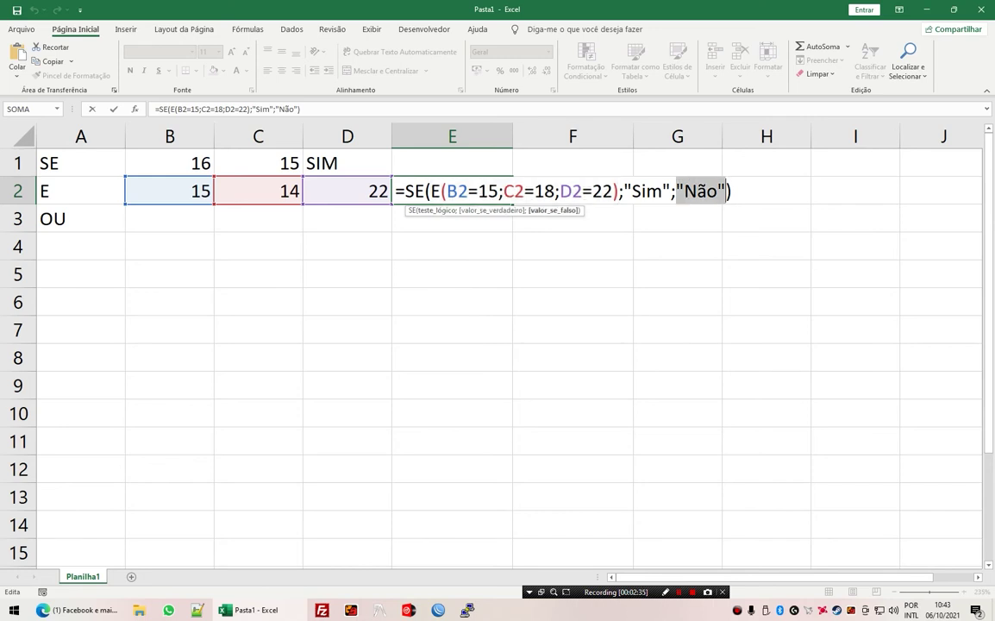
key("ctrl+Return")
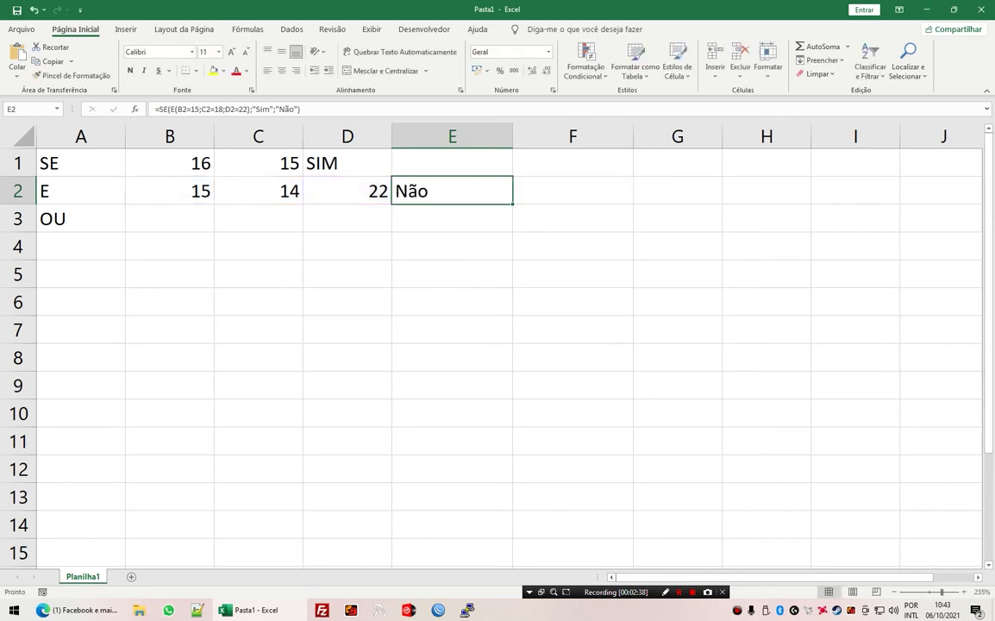
left_click(169, 218)
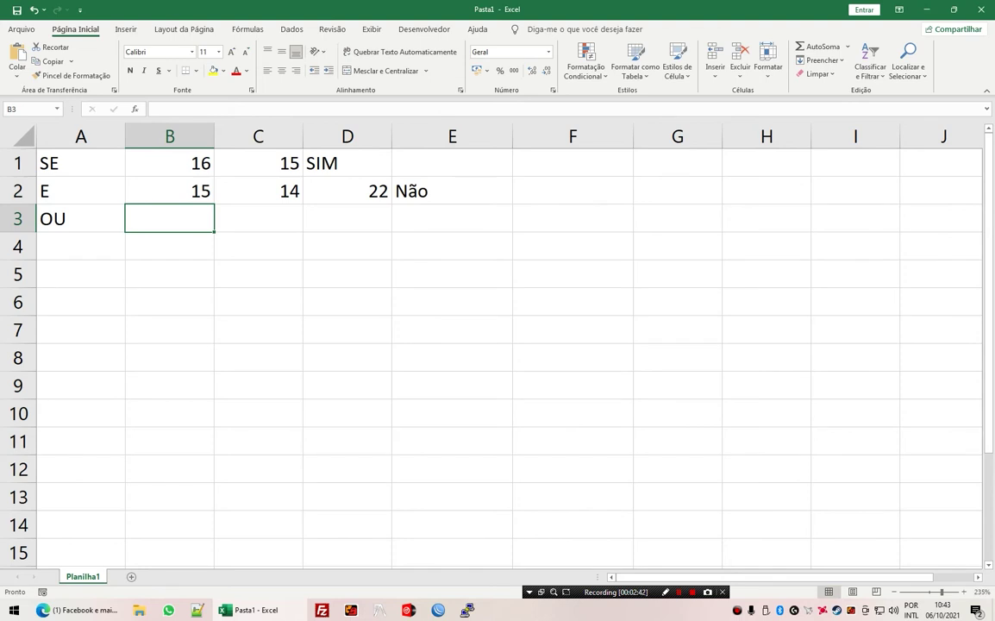
- Enter 15, 14 and 22 in B3, C3 and D3
type("15")
key("Tab")
type("14")
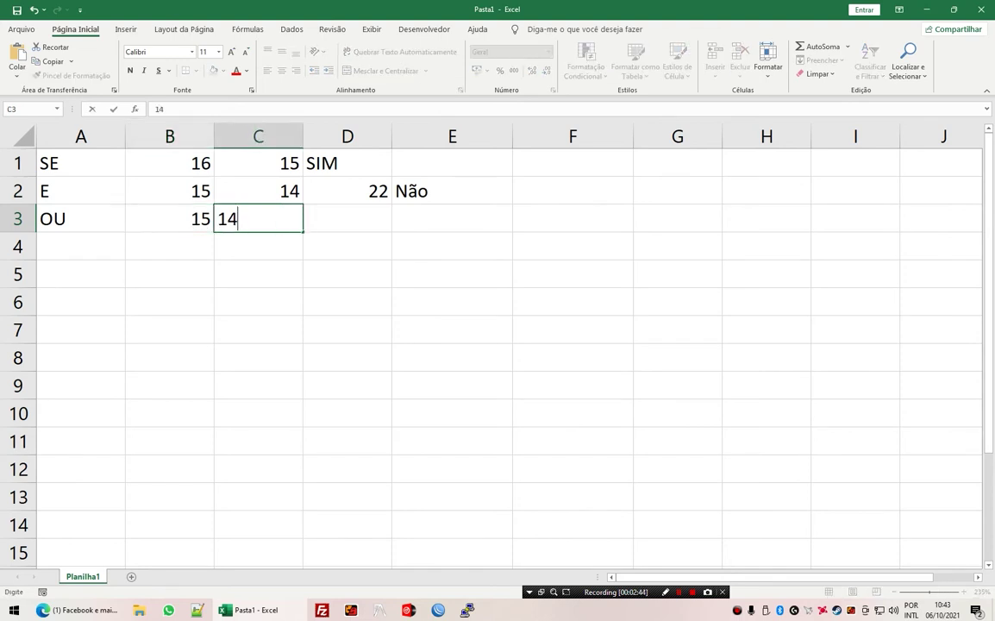
key("Tab")
type("22")
key("Tab")
- In E3 enter =ou(B3=15;C3=14;D3=22), which returns VERDADEIRO
type("=")
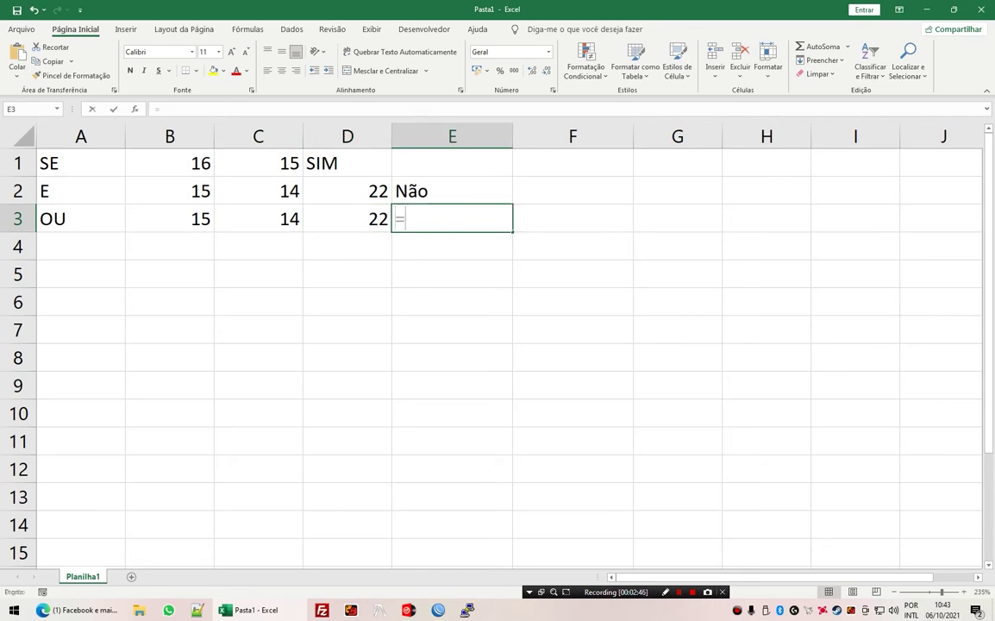
type("ou")
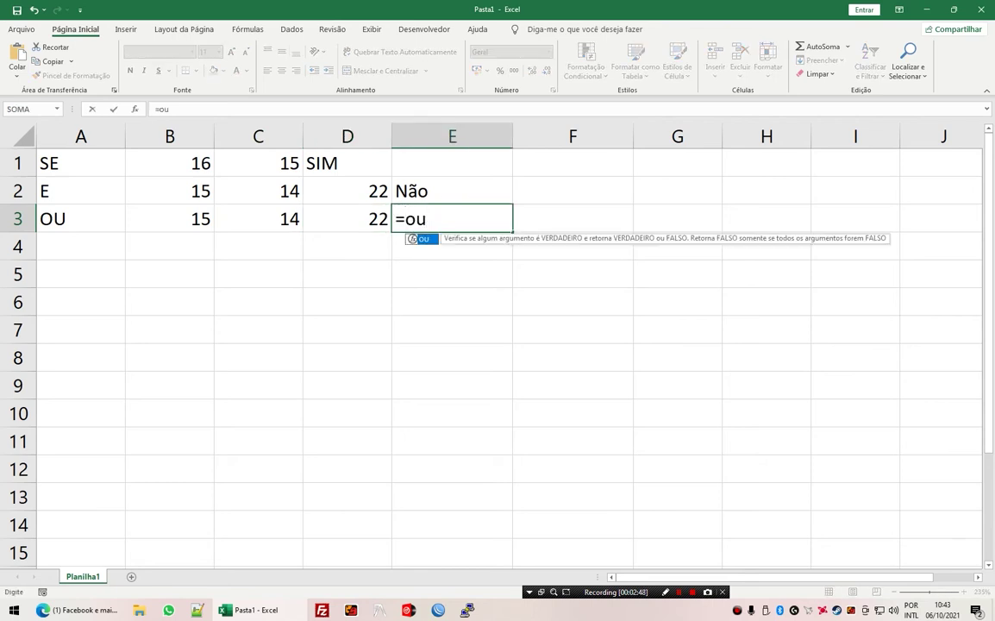
type("(")
left_click(169, 219)
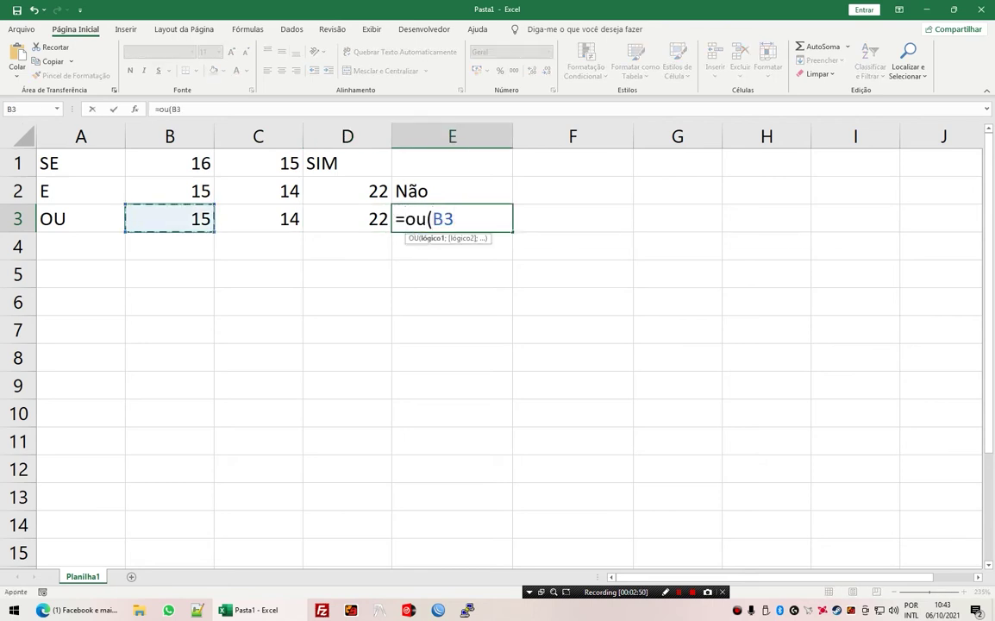
type("=15")
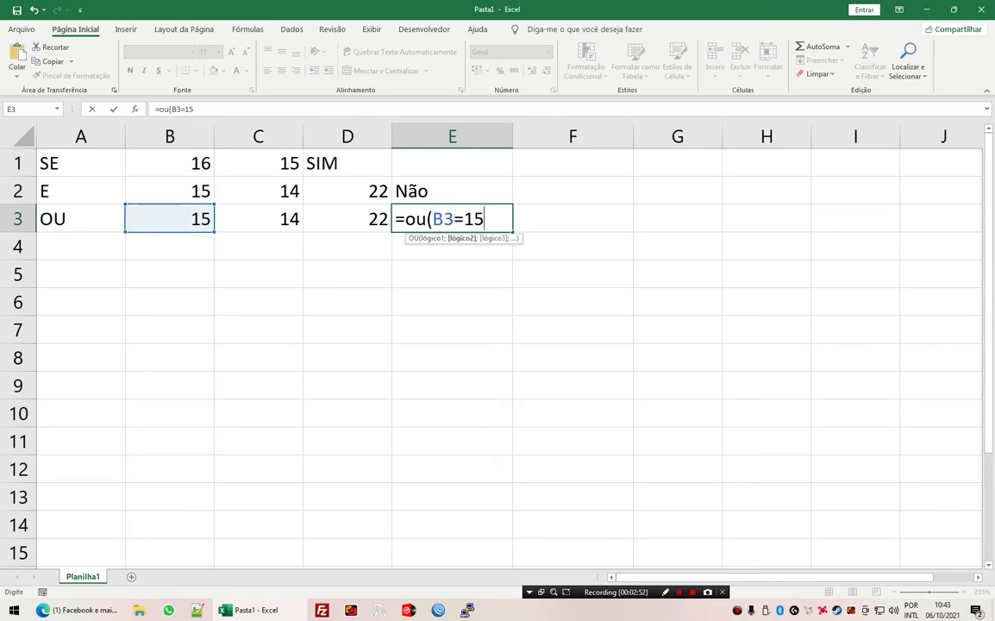
type(";")
left_click(258, 218)
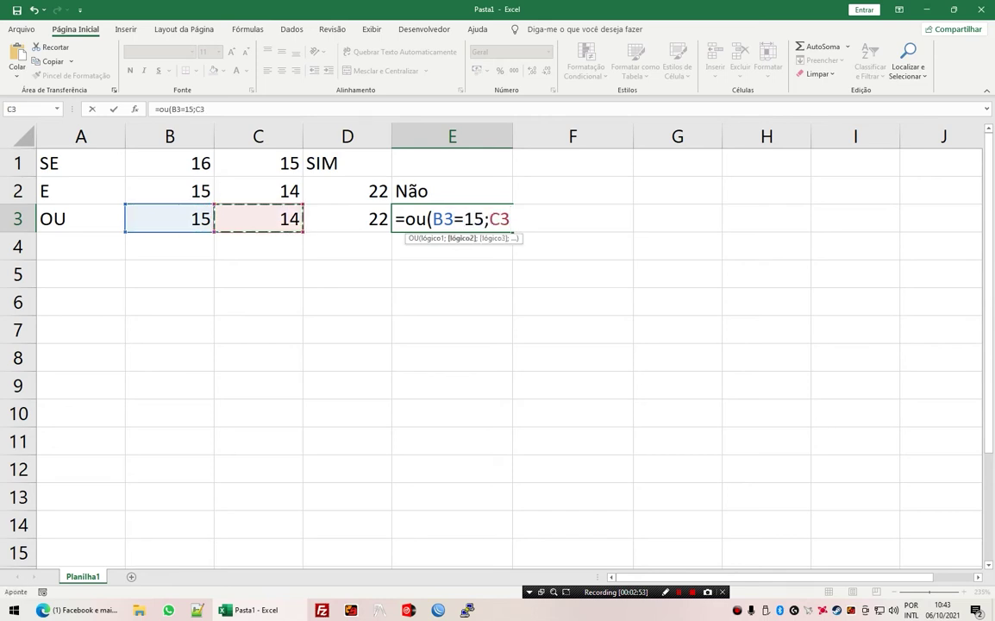
type("=14;")
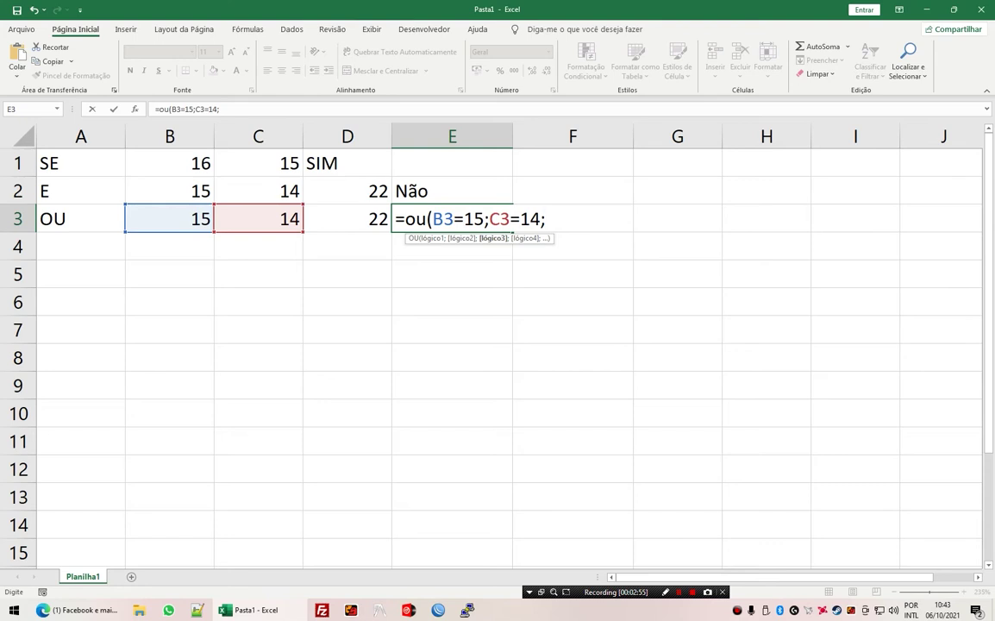
left_click(347, 218)
type("=")
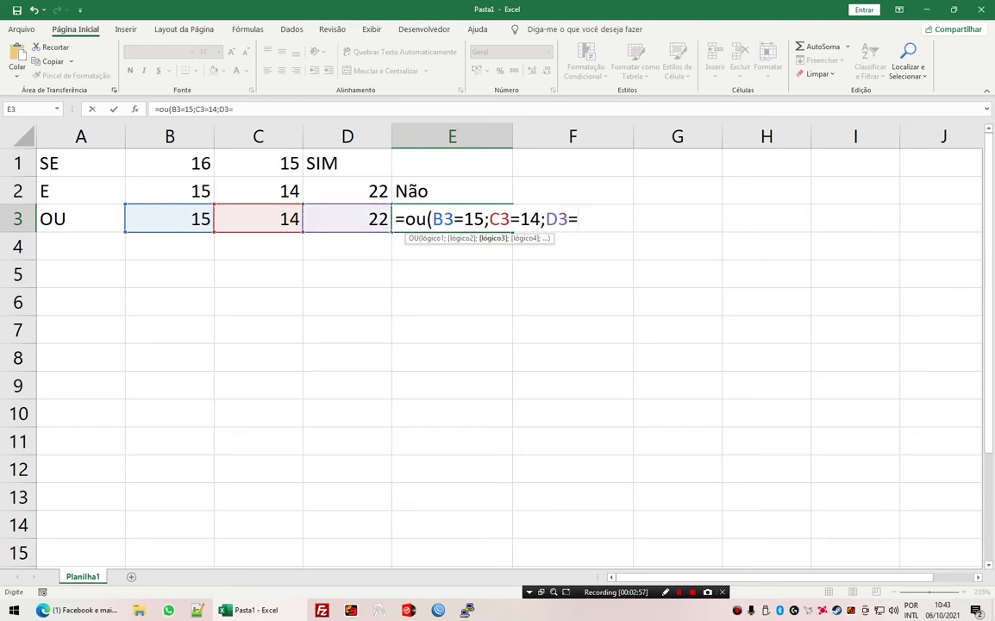
type("22)")
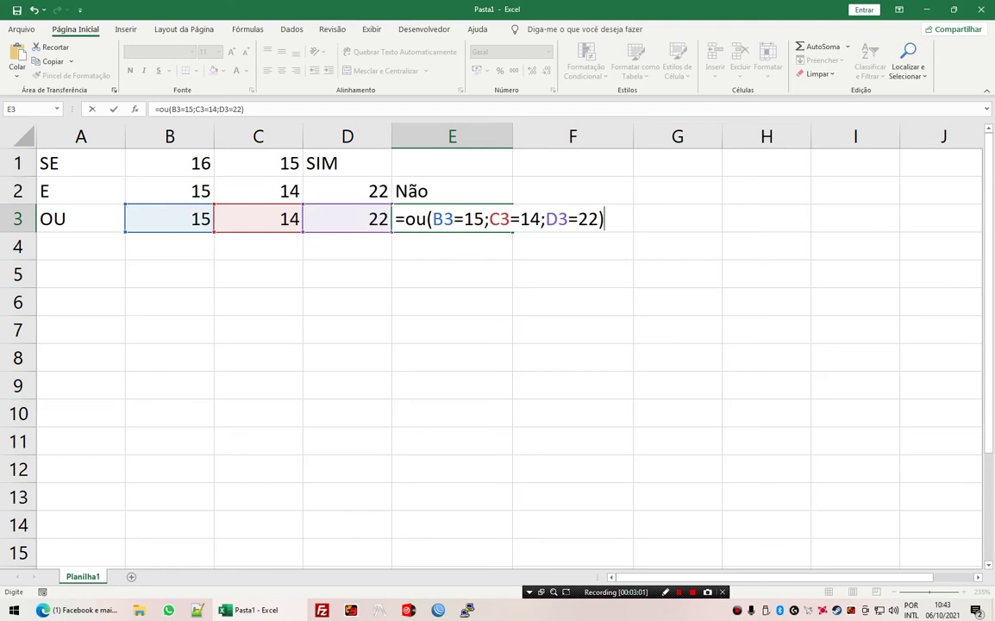
key("Return")
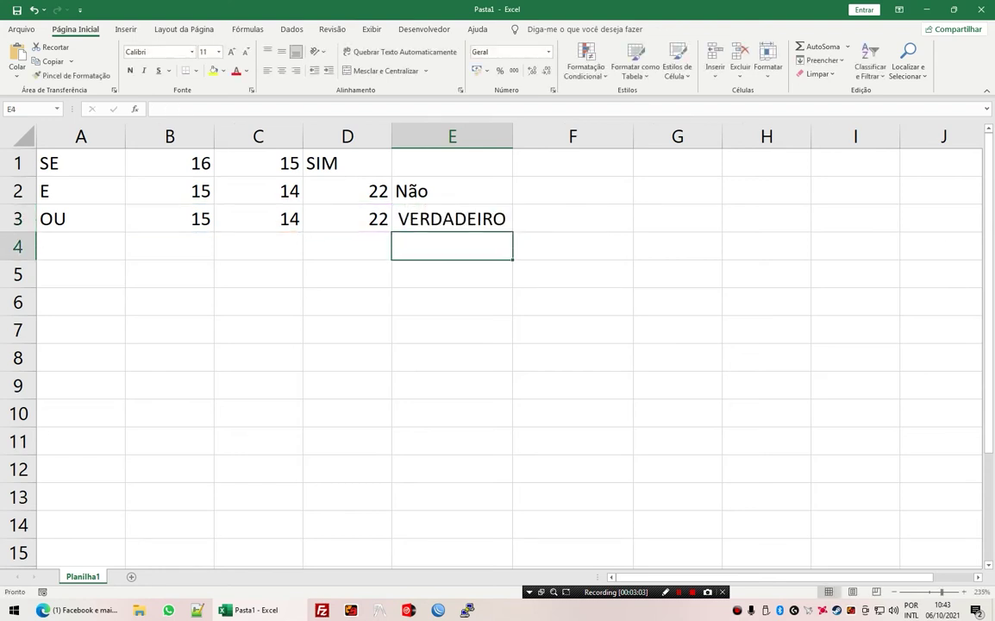
left_click(347, 218)
type("44")
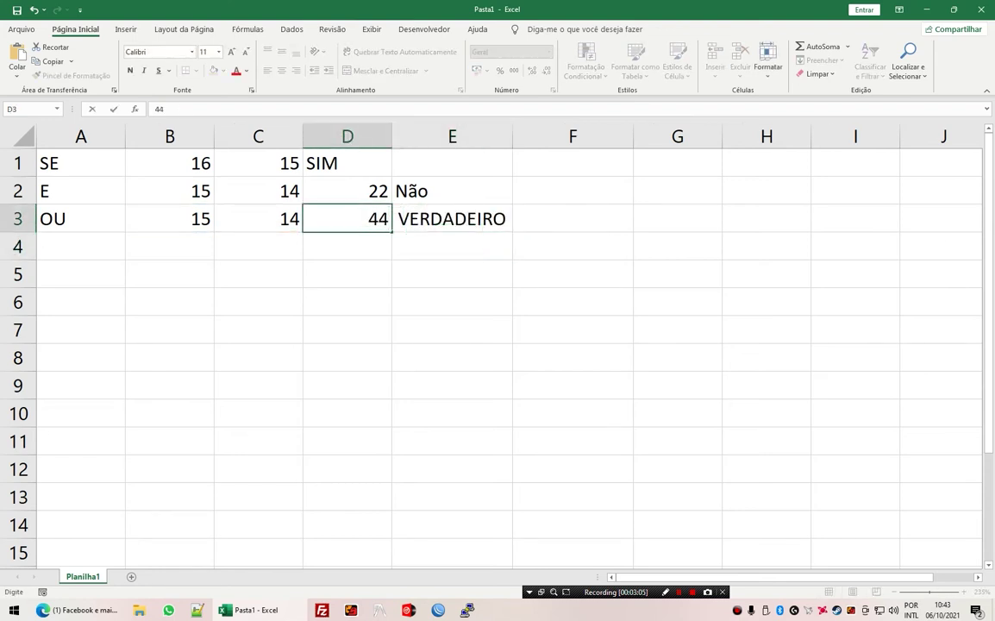
left_click(257, 218)
type("44")
key("Return")
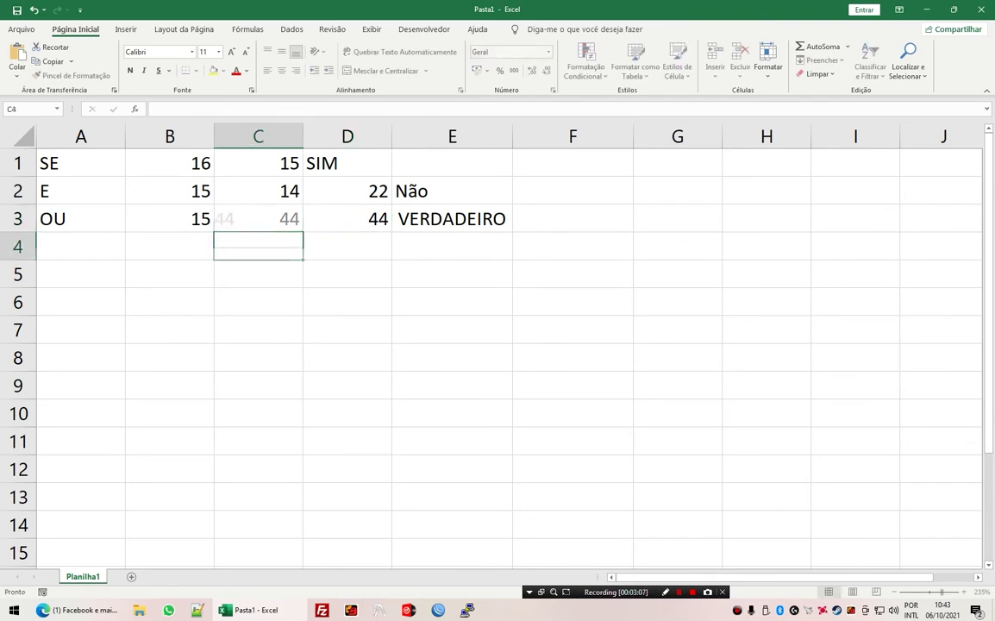
left_click(169, 218)
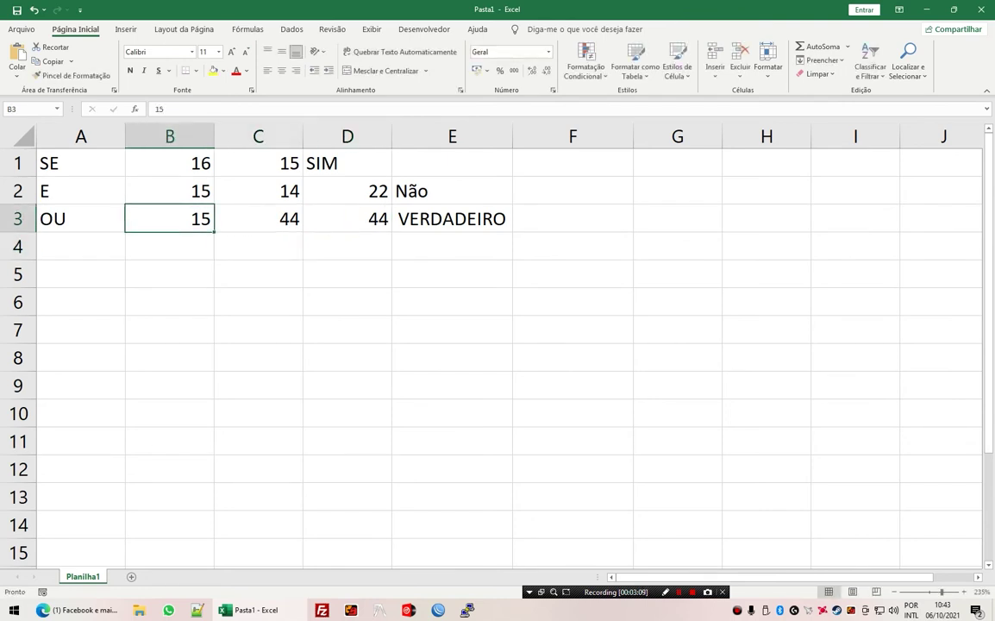
left_click(451, 218)
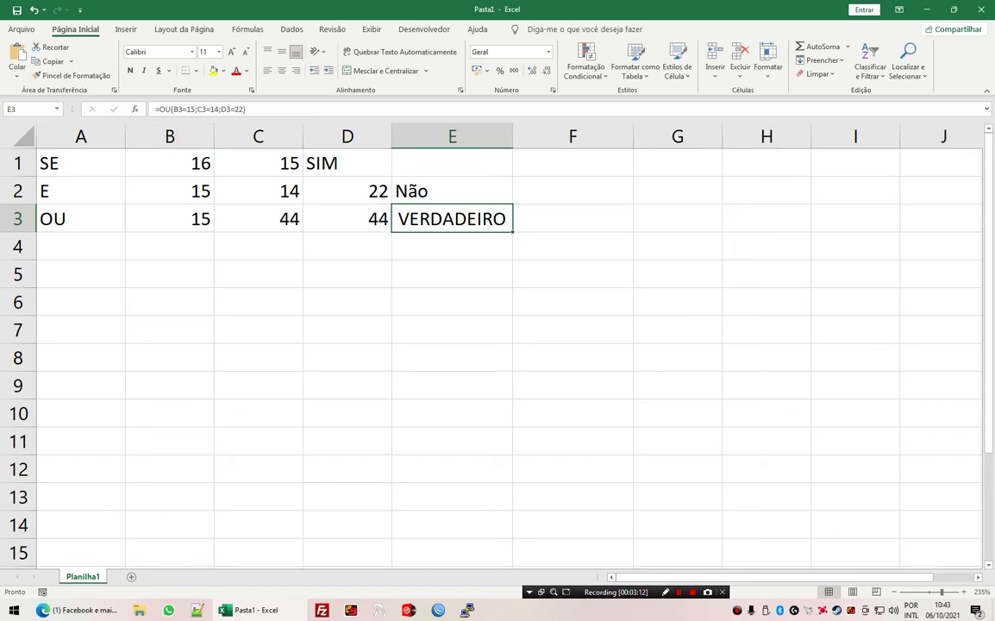
double_click(452, 218)
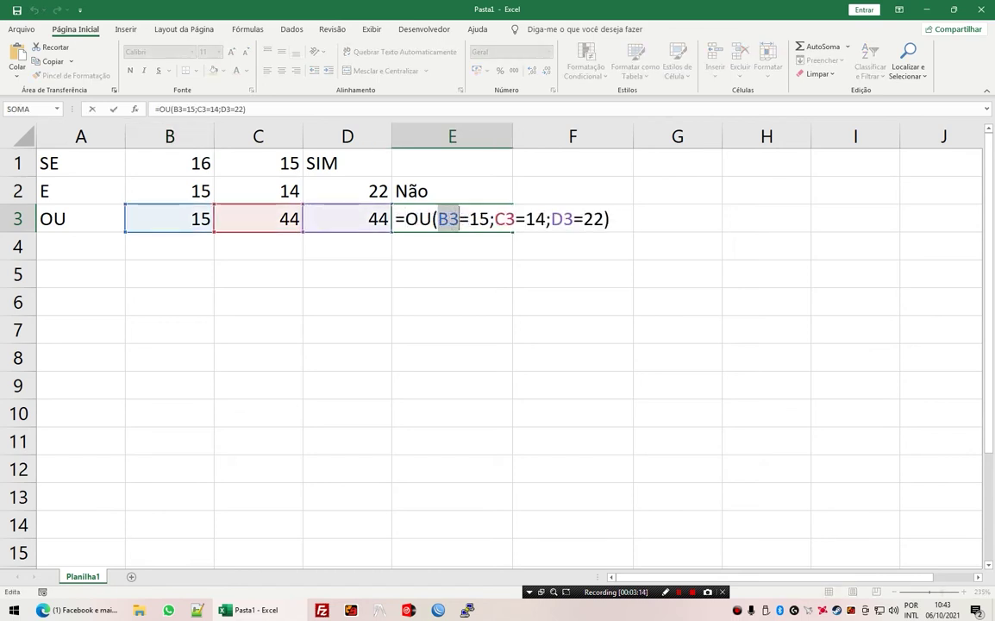
left_click_drag(438, 218, 490, 218)
left_click(457, 218)
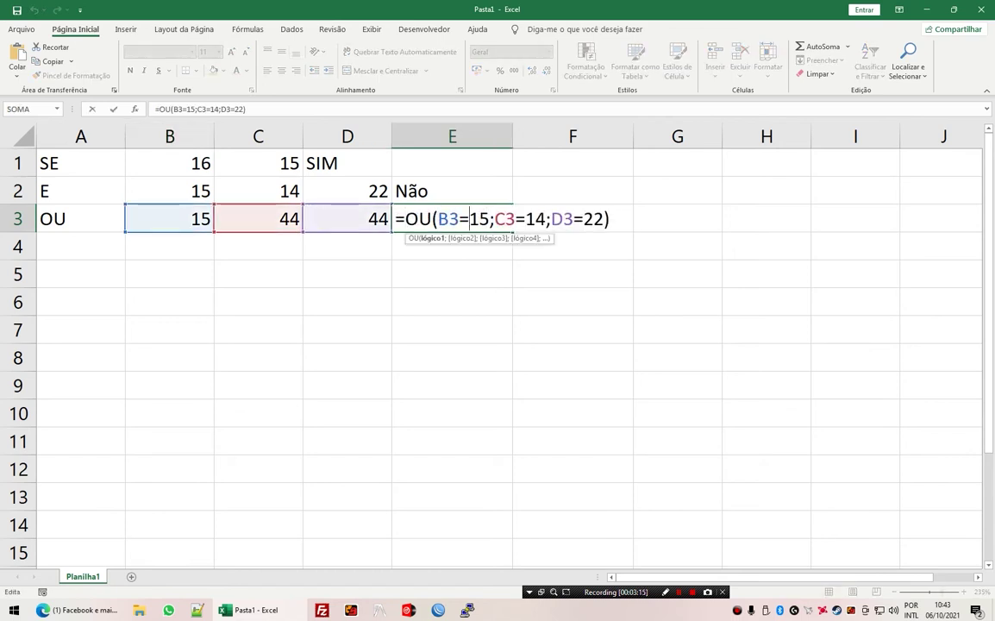
left_click(469, 218)
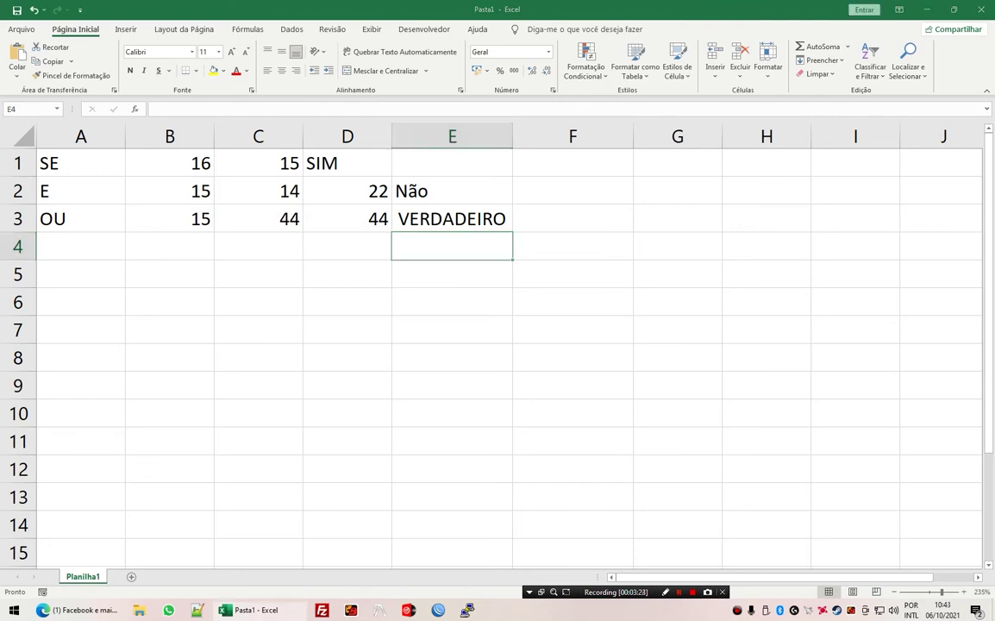
- Edit E3 to =se(OU(B3=15;C3=14;D3=22);"Sim";"Não") and accept Excel's suggested correction
left_click(451, 218)
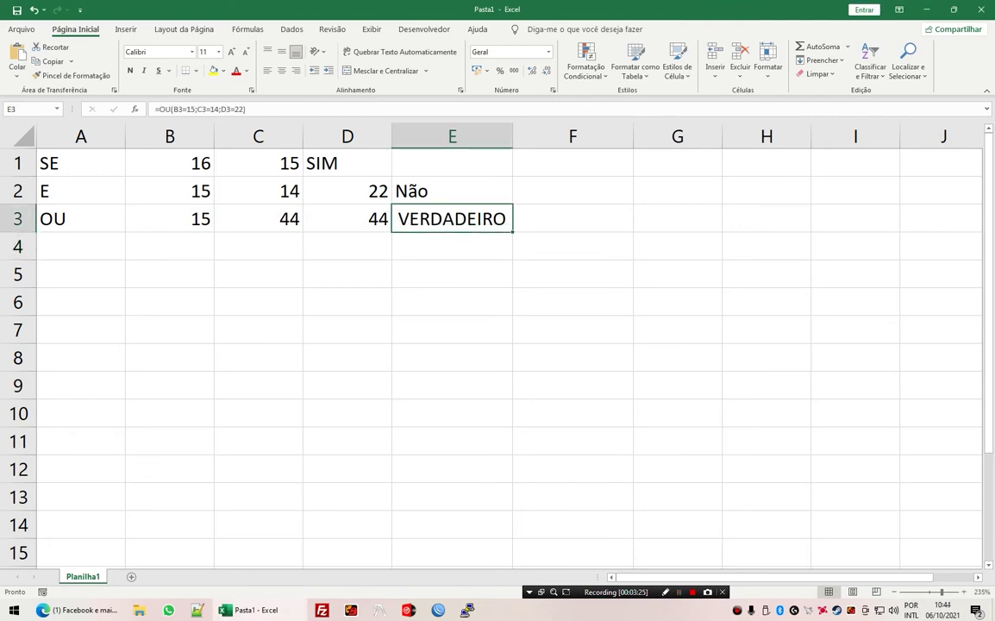
key("F2")
type("s")
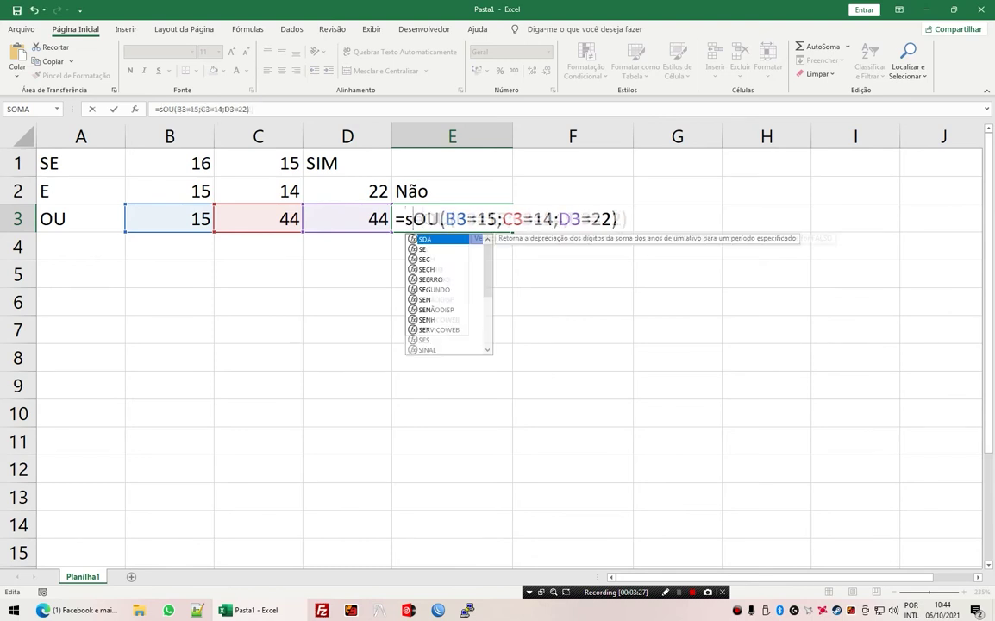
type("e(")
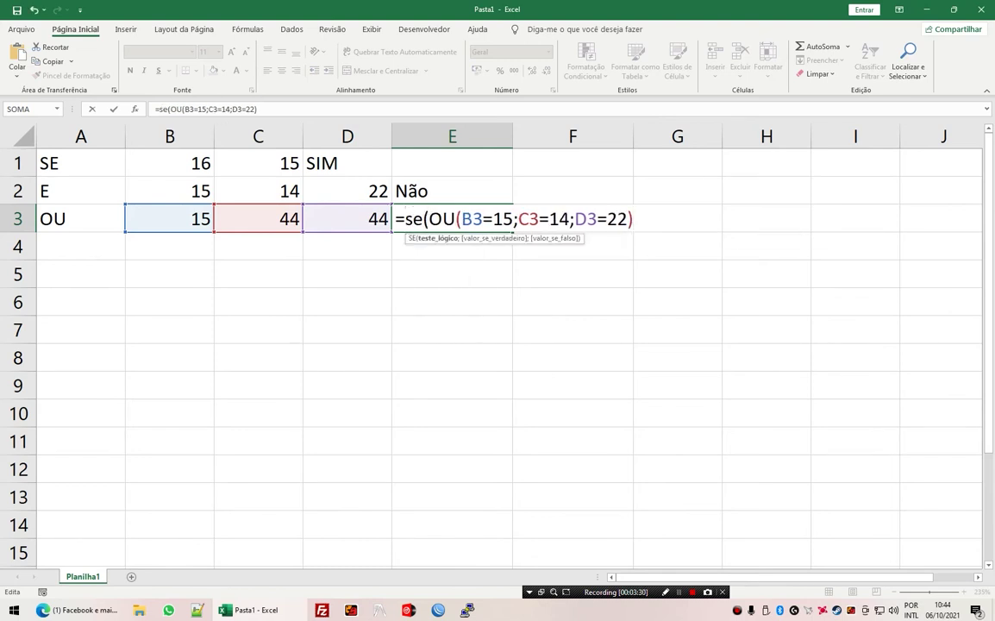
type(";\"S")
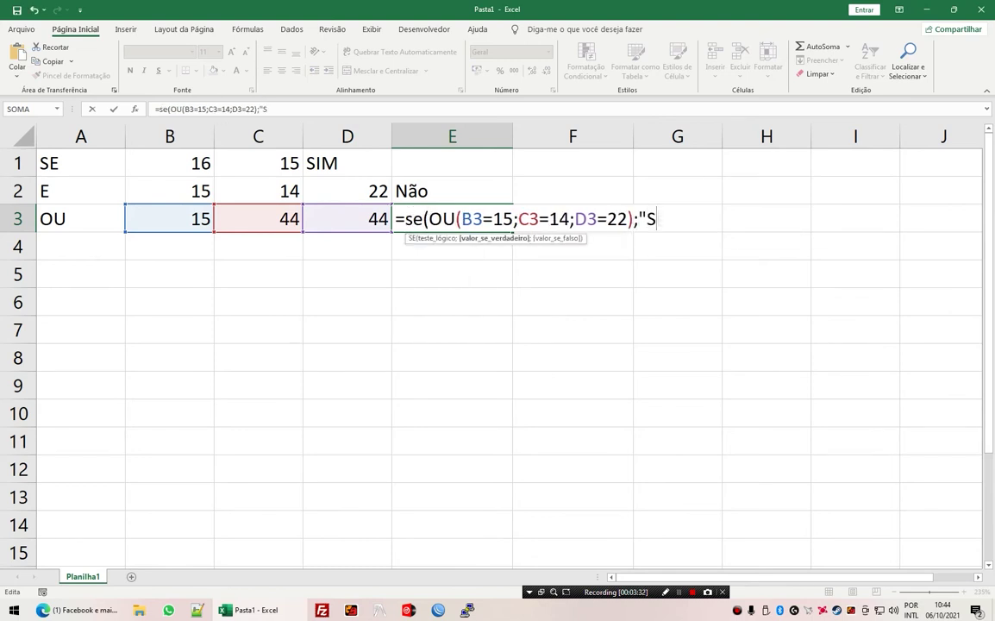
type("im\";Não")
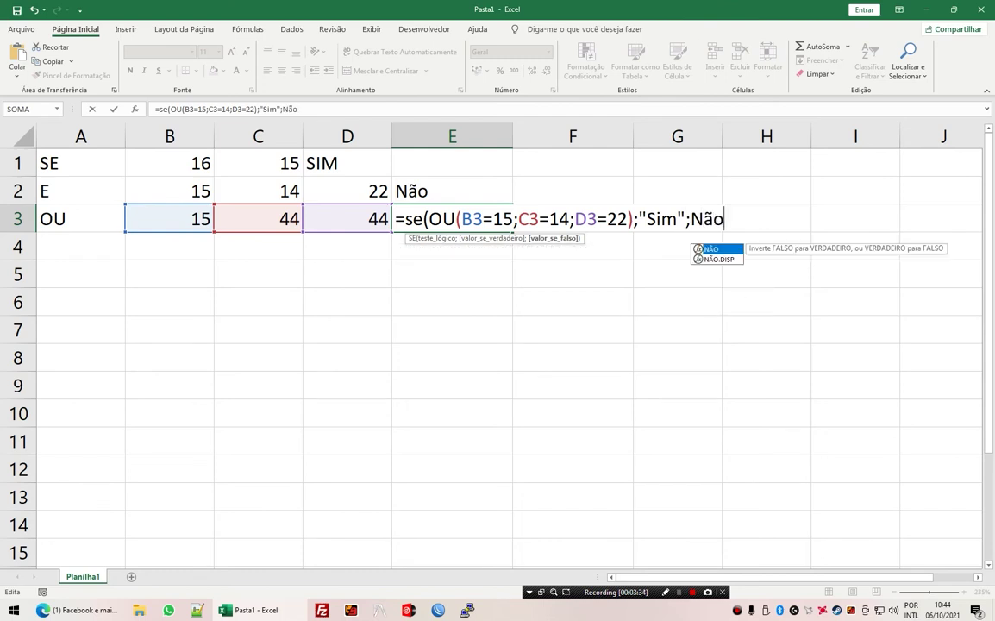
type("\")")
key("Return")
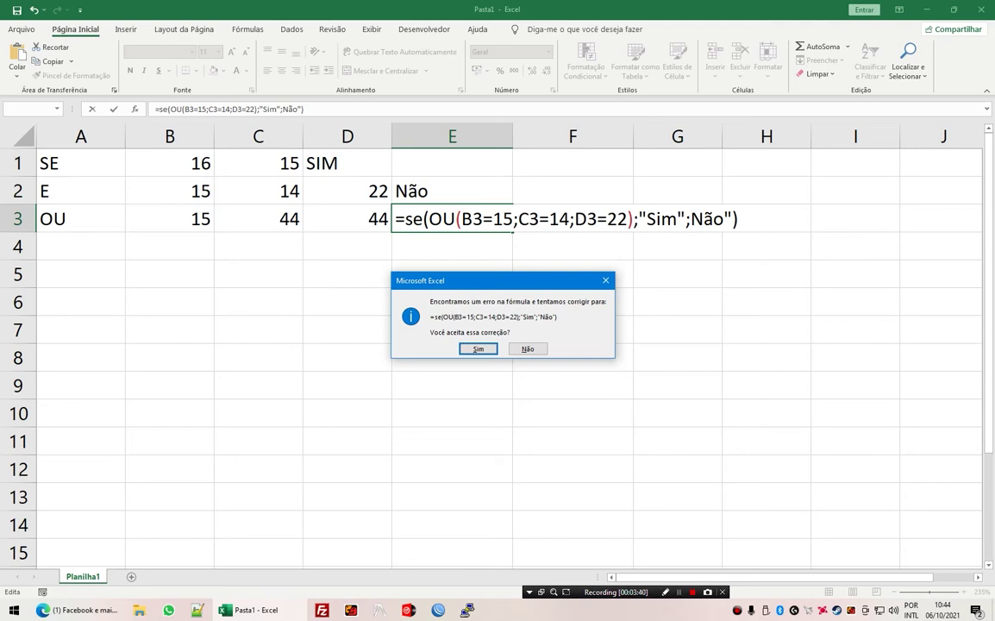
key("Return")
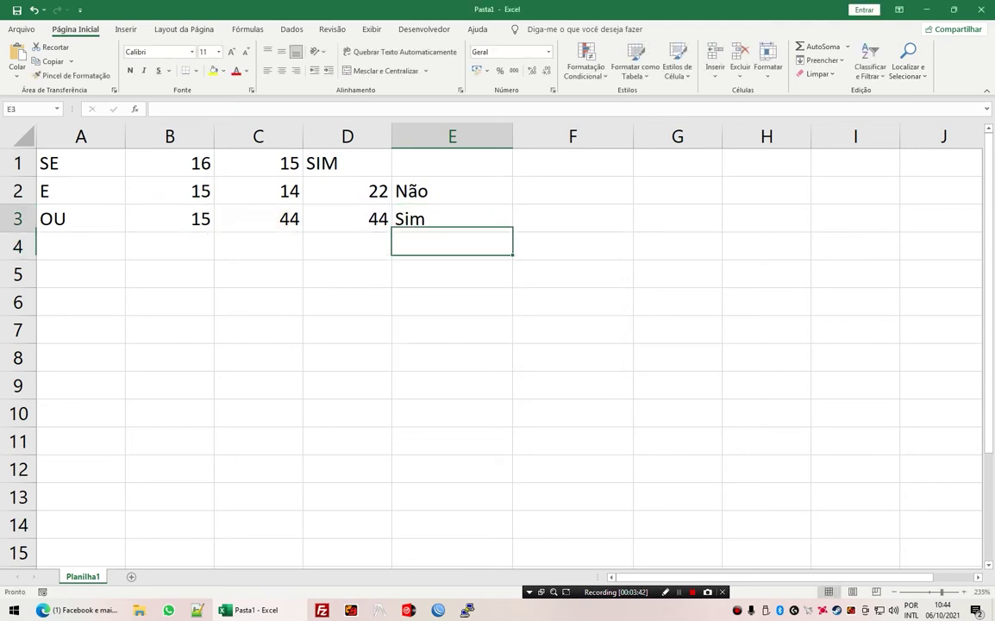
- Change B3 to 9, then check C3, D3 and E3, which now shows Não
left_click(451, 218)
key("Left")
key("Left")
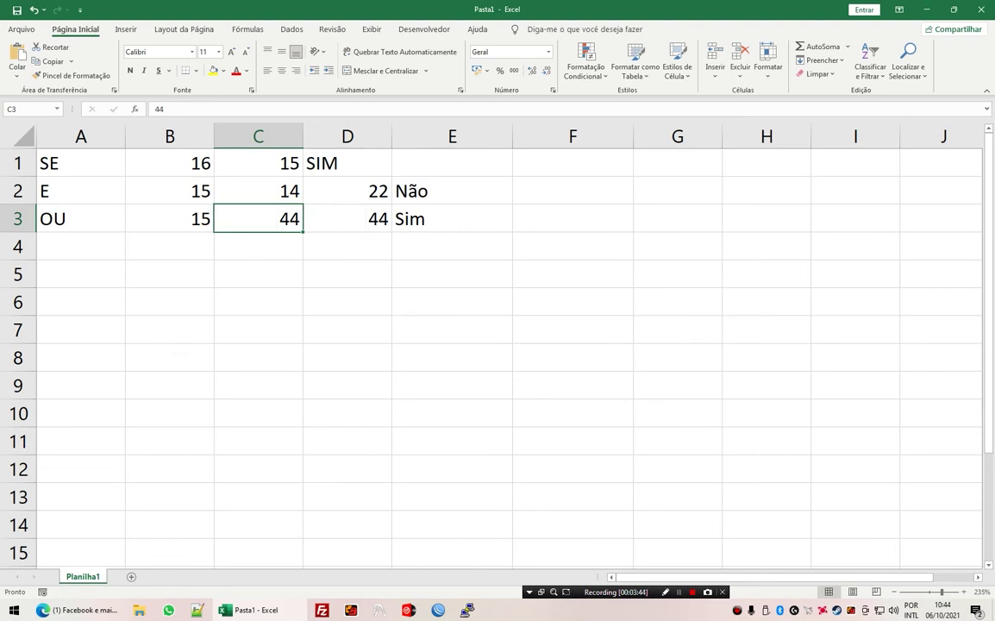
key("Left")
type("9")
key("Return")
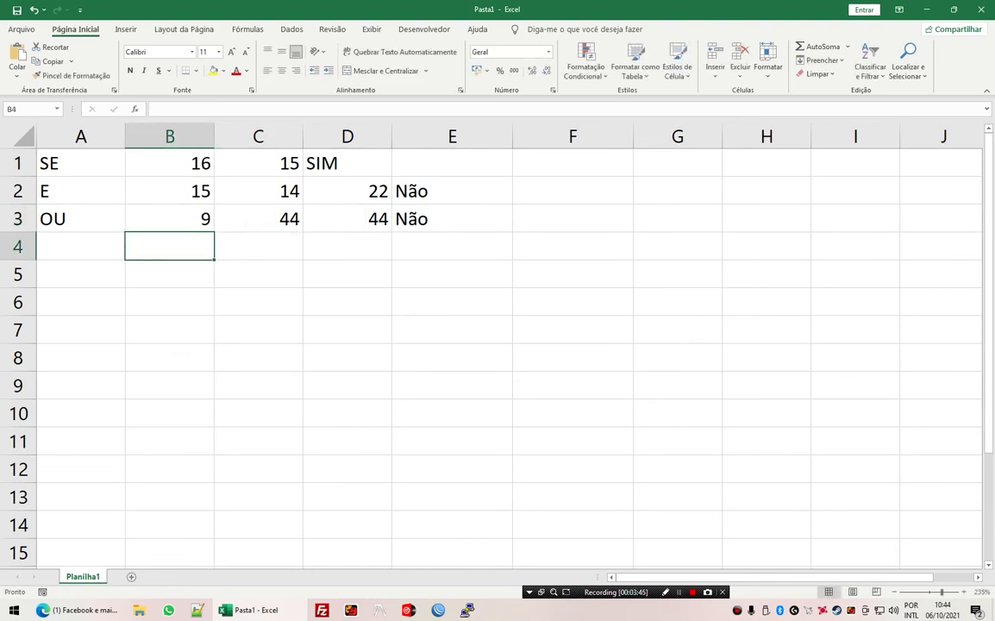
left_click(169, 218)
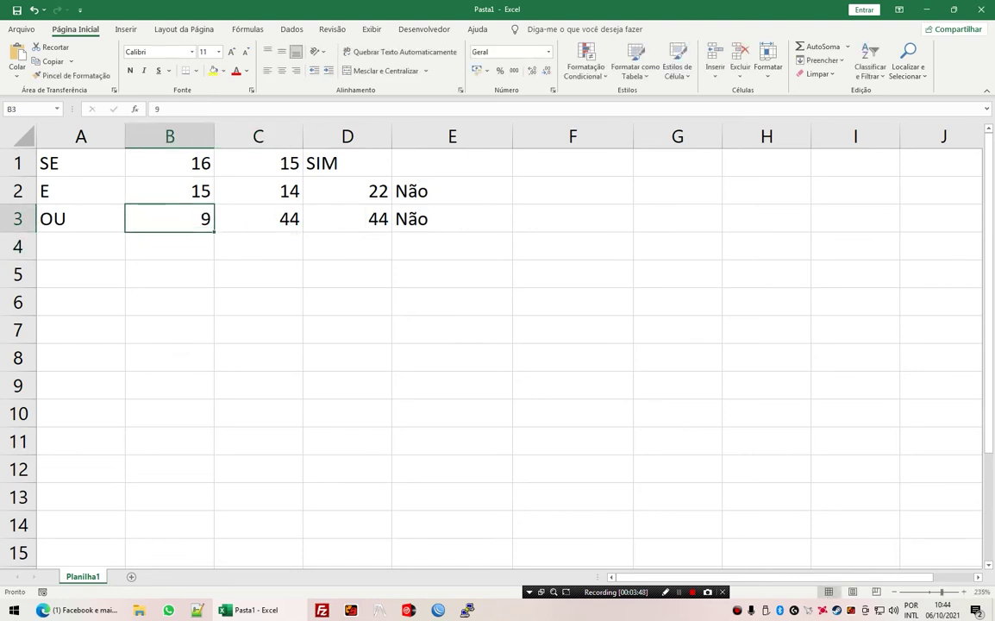
left_click(250, 215)
left_click(347, 218)
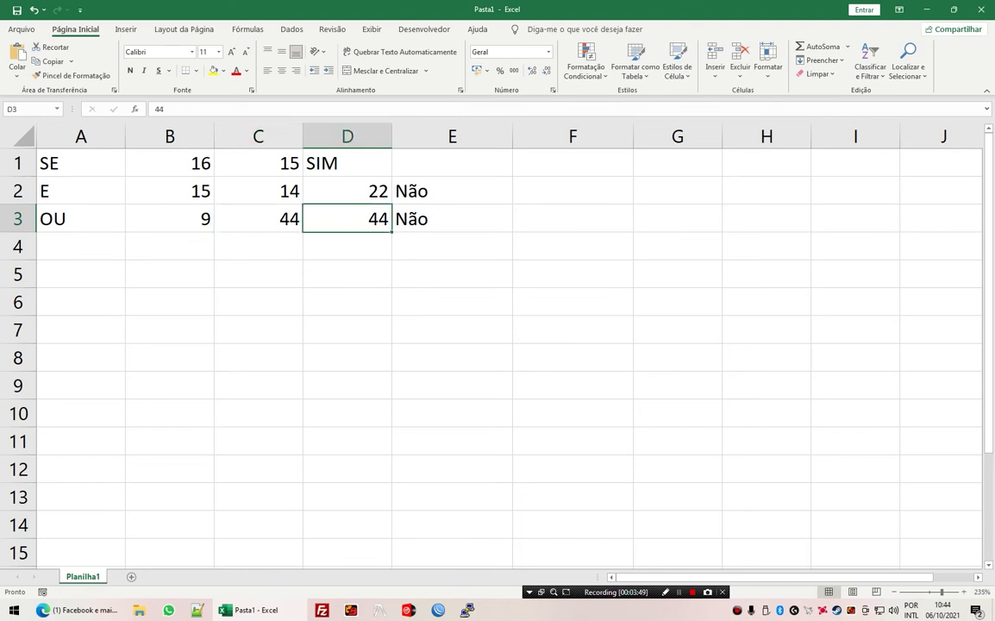
left_click(452, 218)
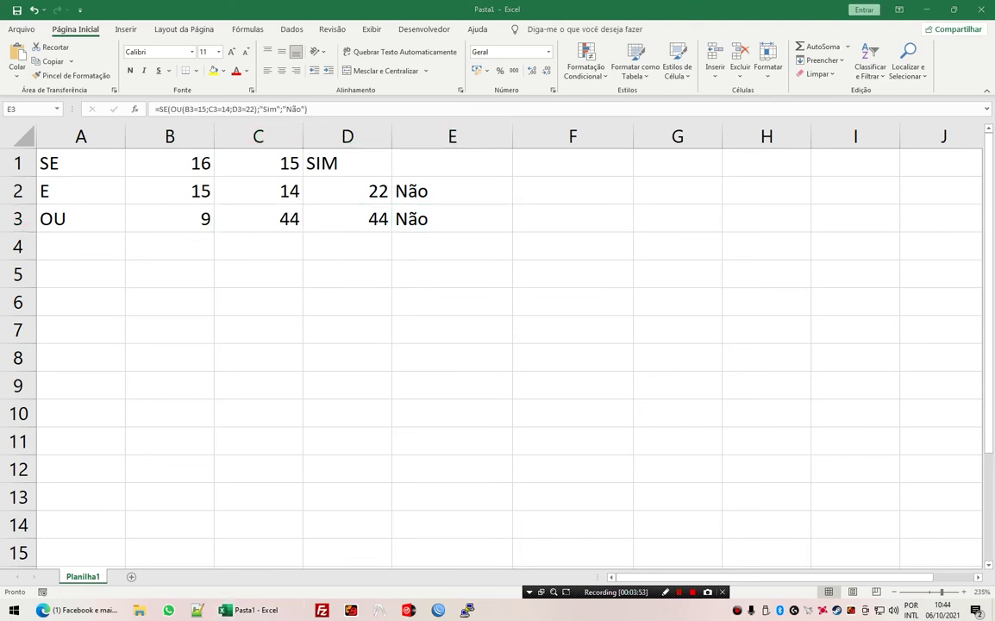
- Insert a new sheet, Planilha2, and enter Média with 7 in row 1
key("shift+F11")
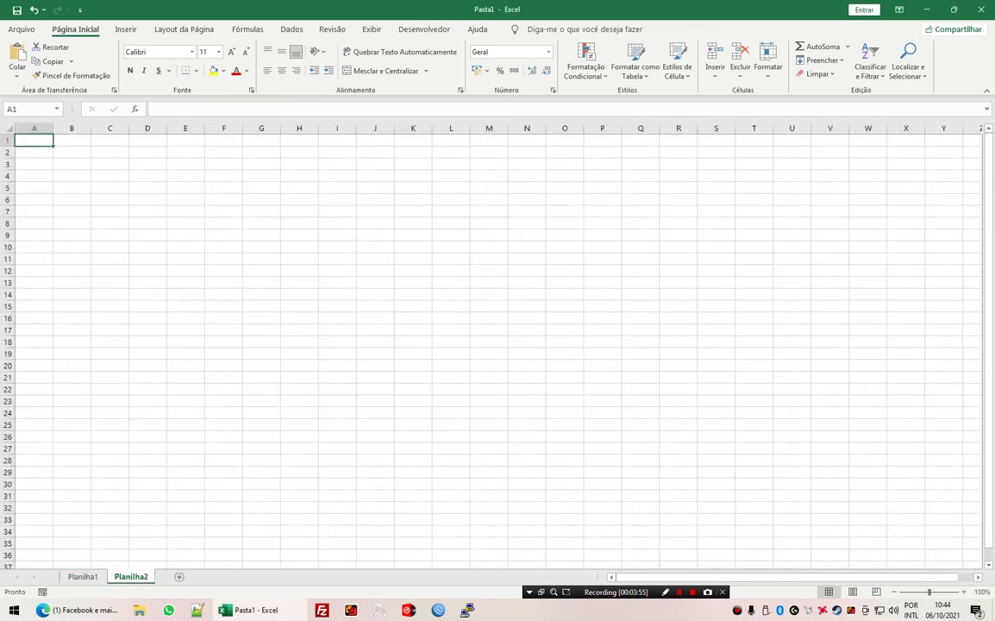
scroll(491, 345, "up", 5)
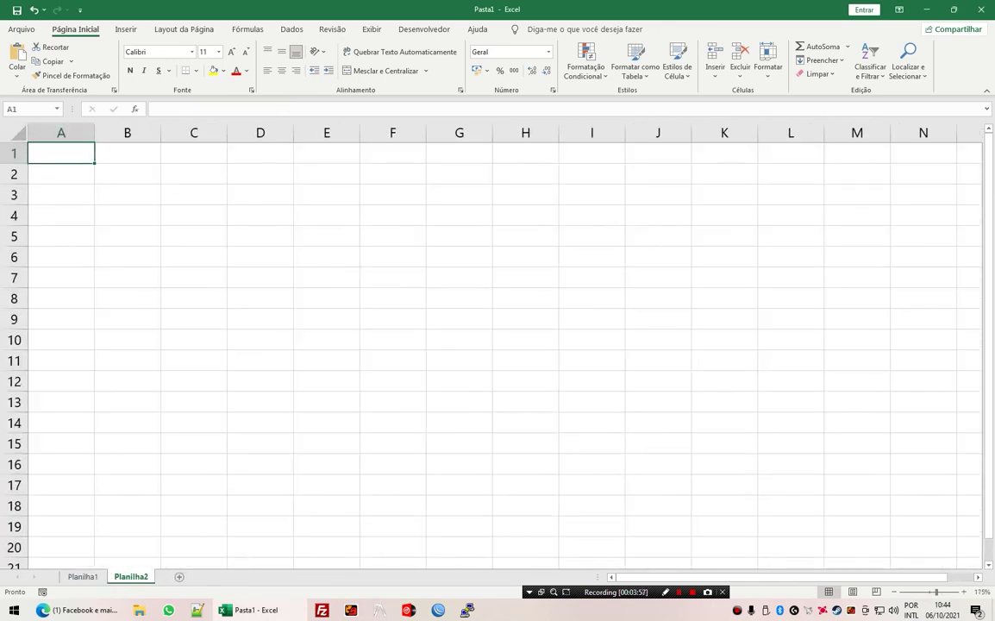
type("Mé")
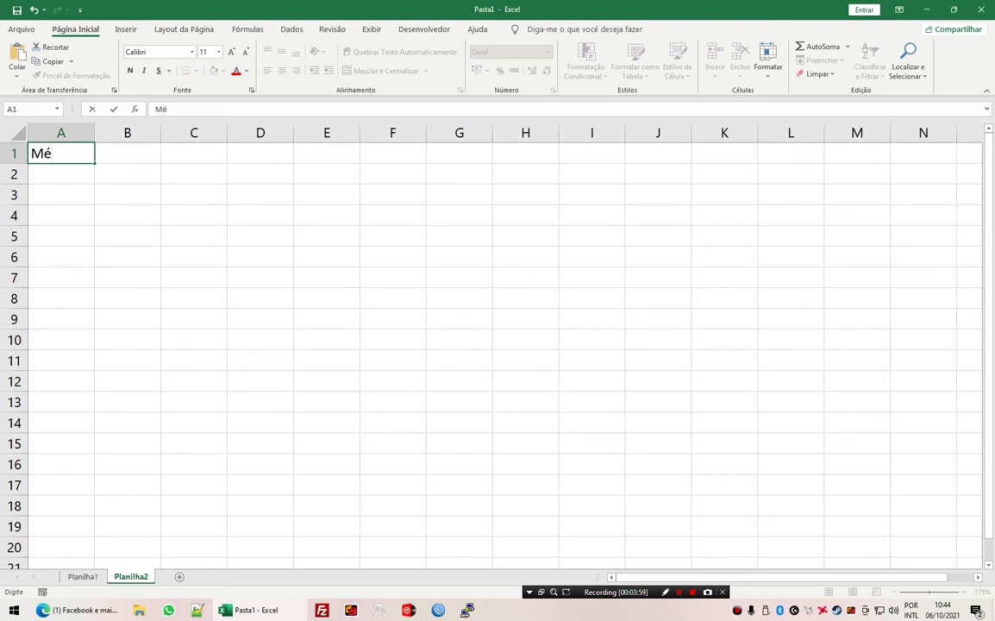
type("dia")
key("Tab")
type("7")
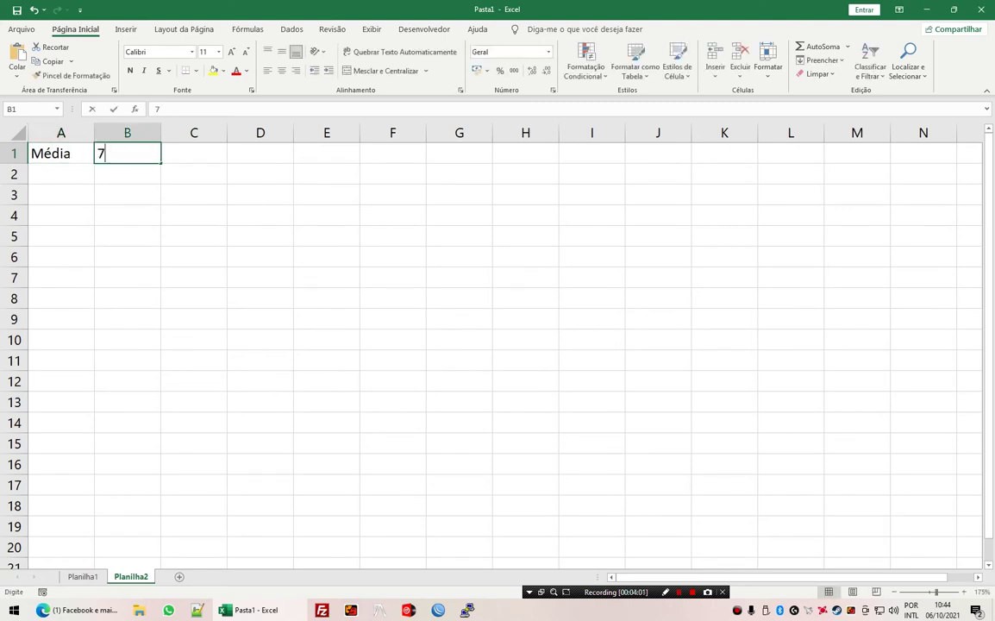
key("Return")
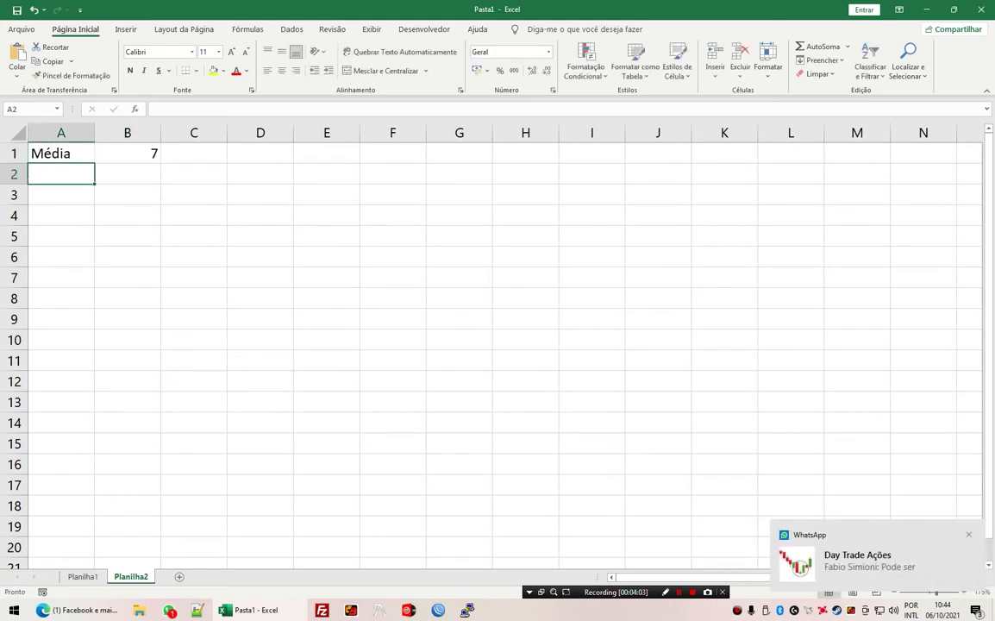
- Enter Frequência with 80 in row 2 and widen column A to fit
type("Frequênci")
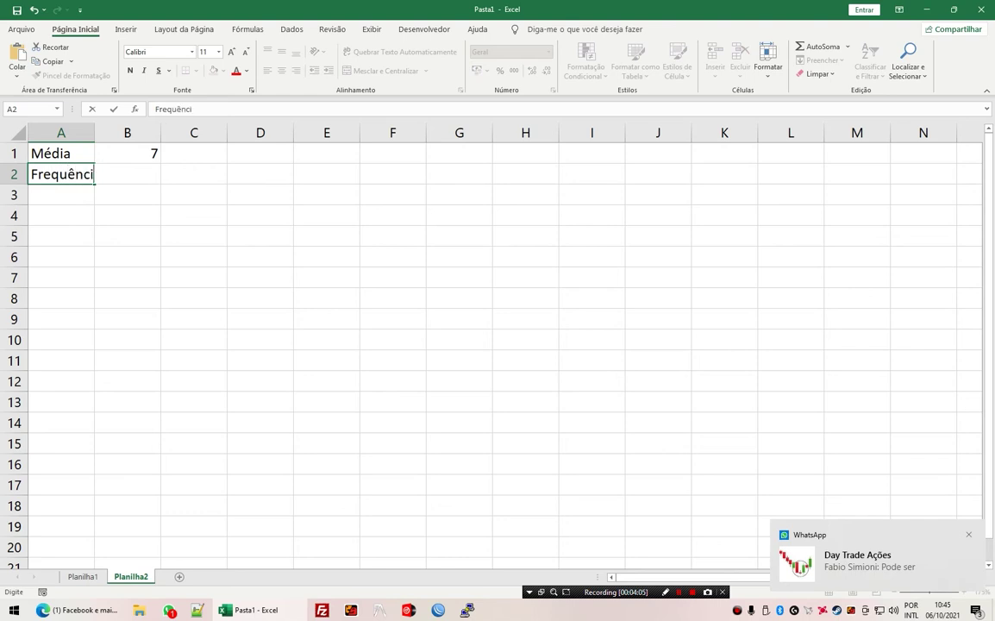
type("a")
key("Tab")
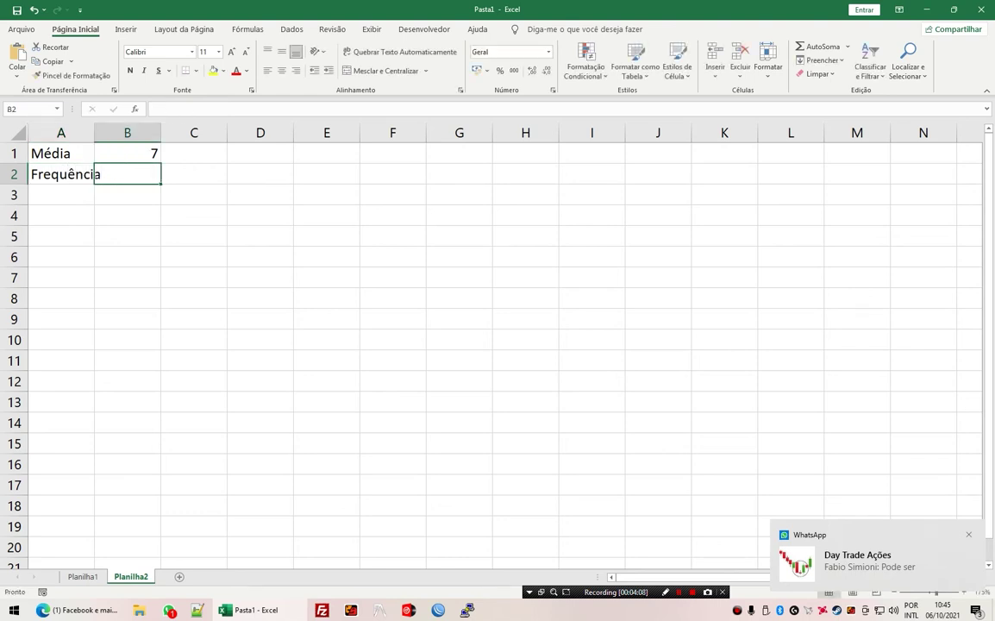
type("80")
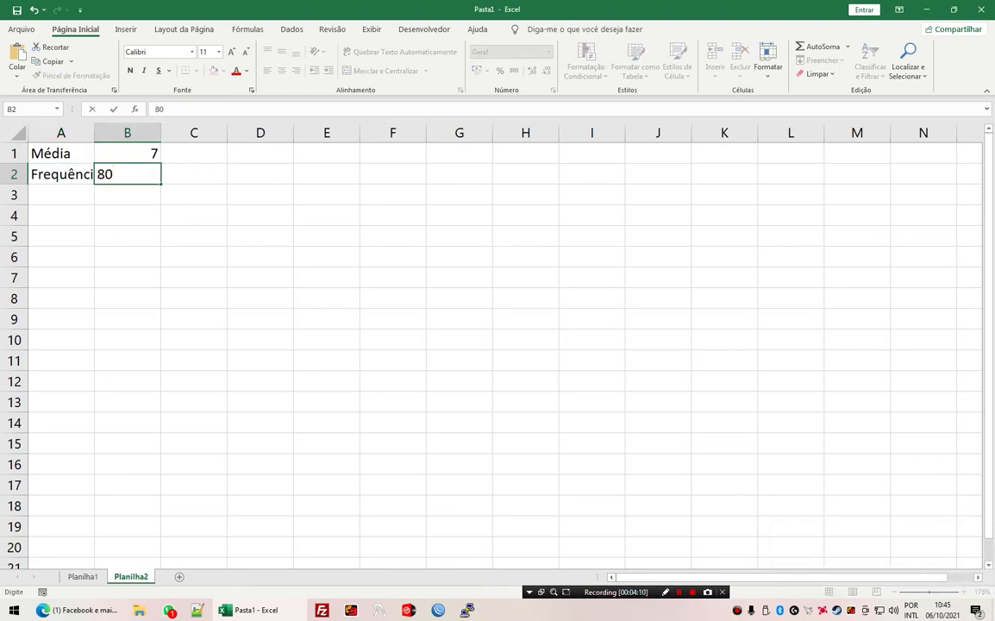
left_click(193, 215)
left_click_drag(95, 132, 124, 132)
left_click(157, 173)
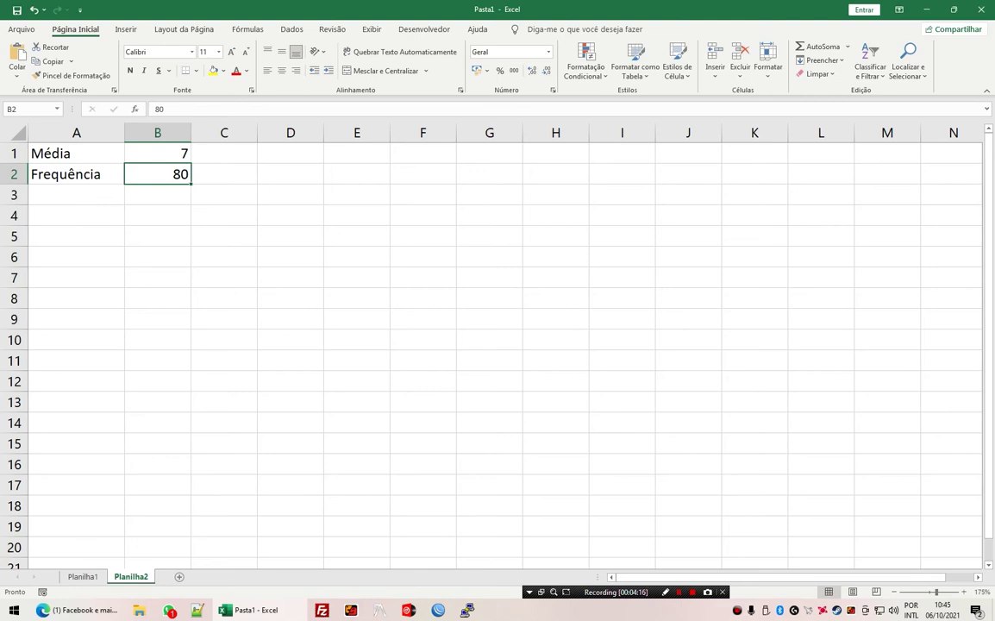
left_click(76, 214)
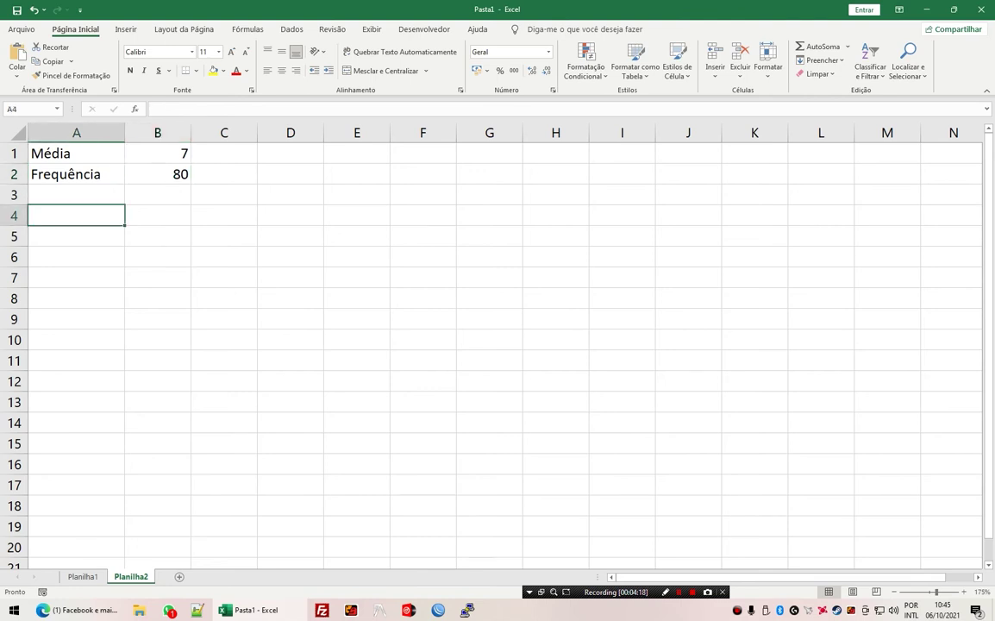
type("Média\tFrequência Paulo\t9\t100 Carlos\t9\t90 Augusto\t7\t75 Ricardo\t4\t40 José\t3\t40")
left_click(241, 339)
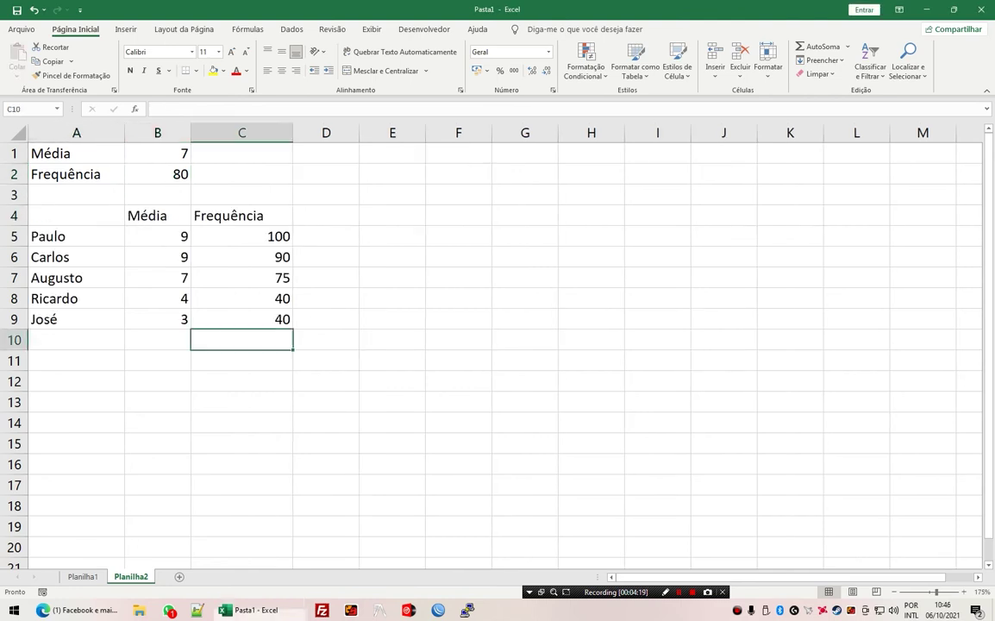
left_click(157, 214)
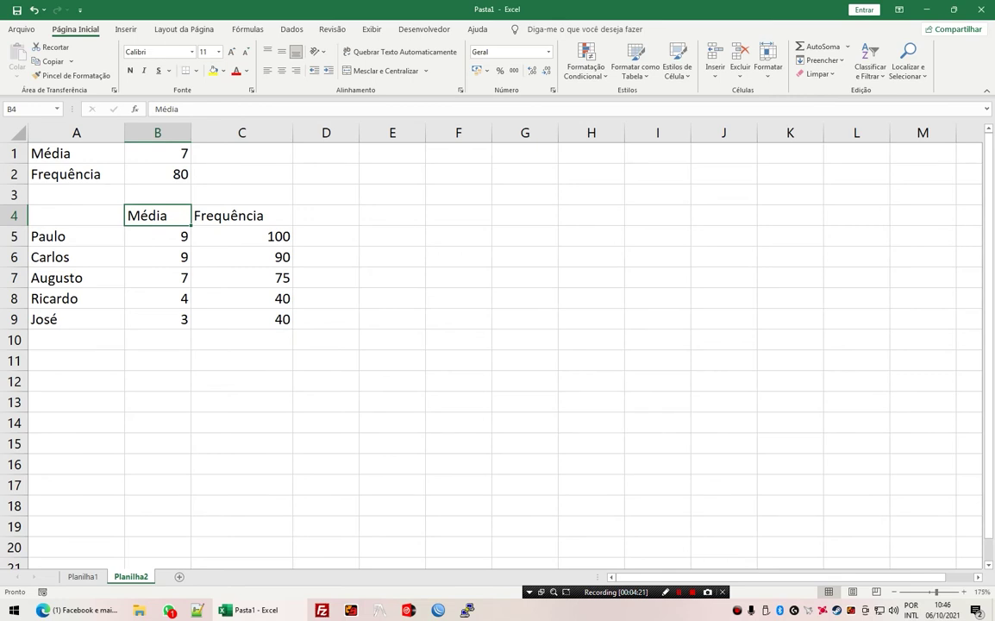
left_click(241, 214)
left_click(157, 214)
left_click(76, 235)
left_click(157, 236)
left_click(157, 256)
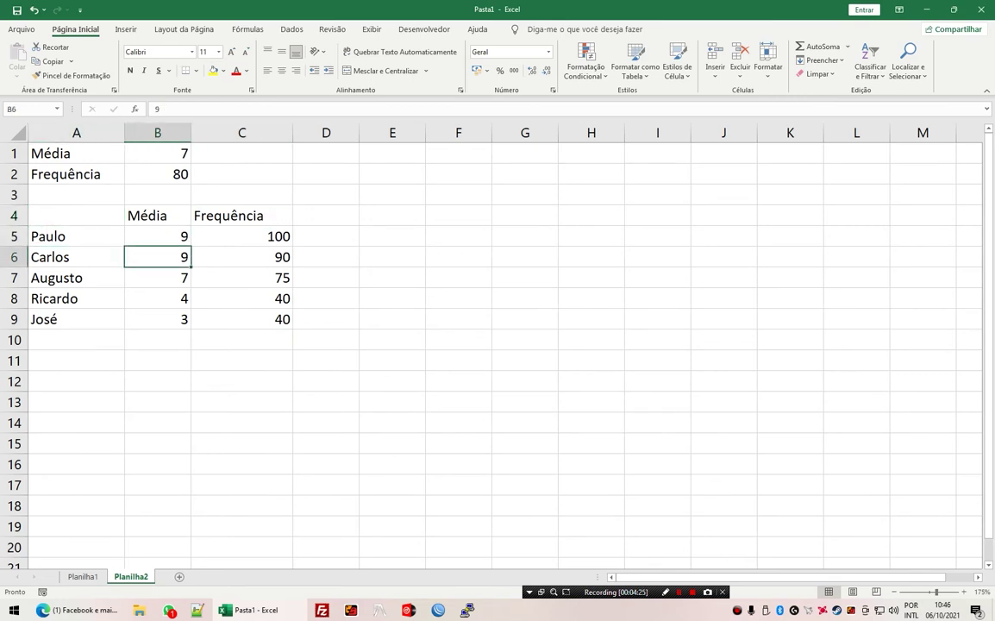
key("Down")
key("Down")
key("Down")
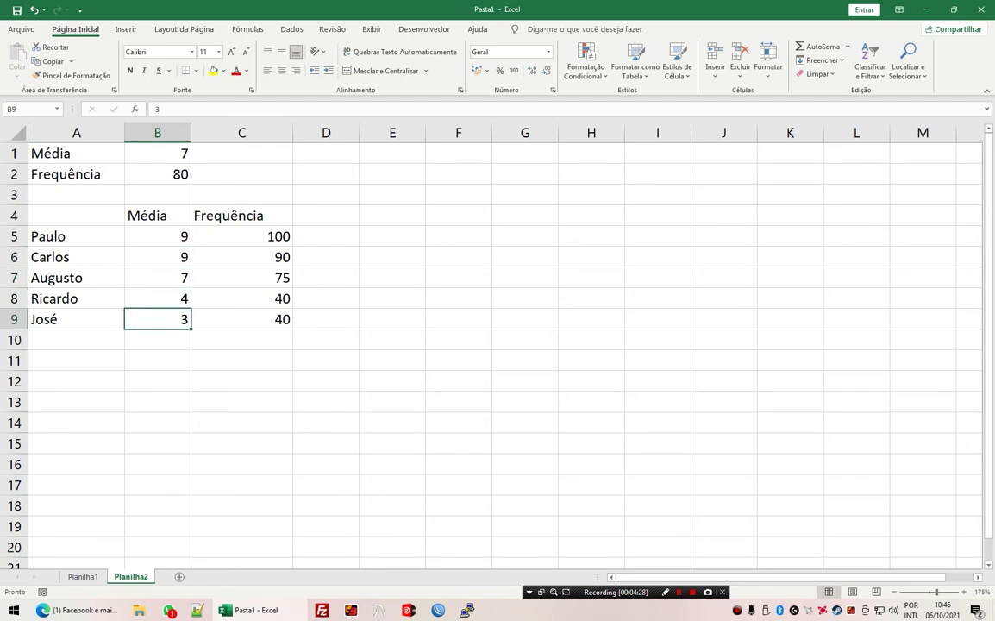
left_click(242, 236)
left_click(326, 235)
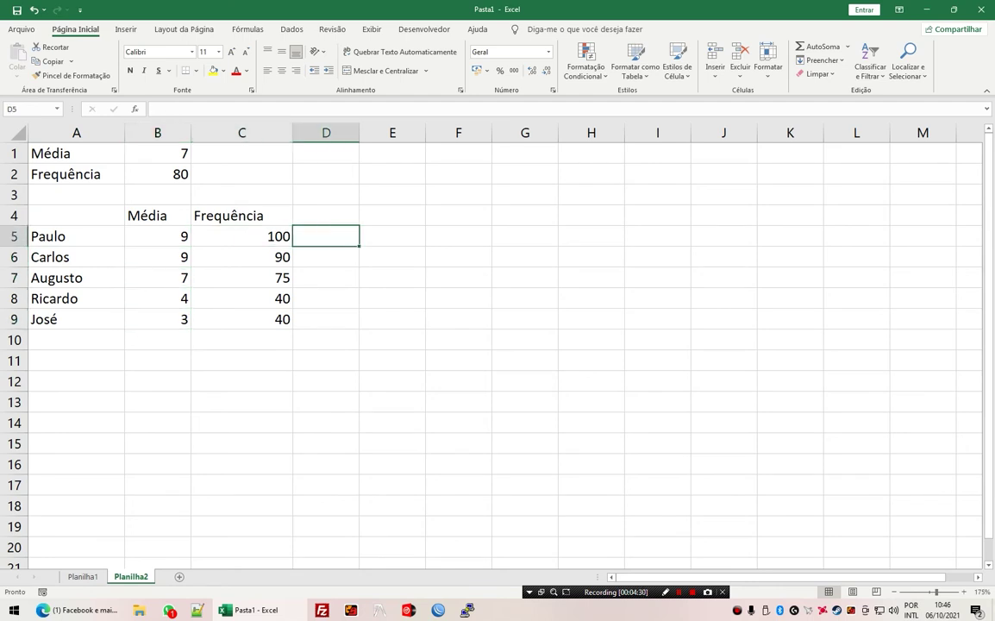
left_click(325, 215)
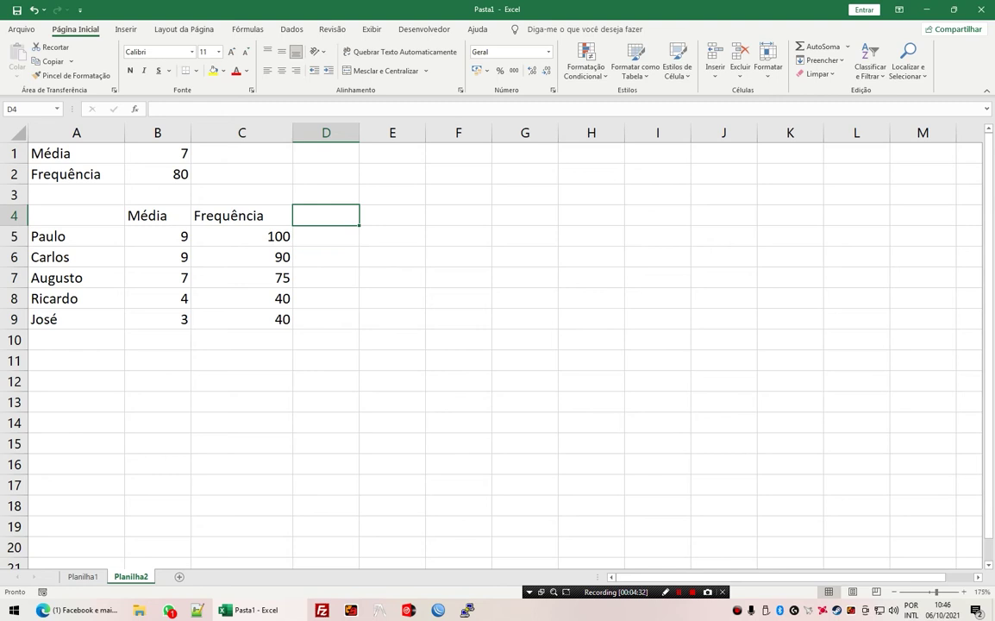
- Label D4 'Apr./Repr' and begin D5's formula with =SE(E(B5>$B$1;
type("Apr.")
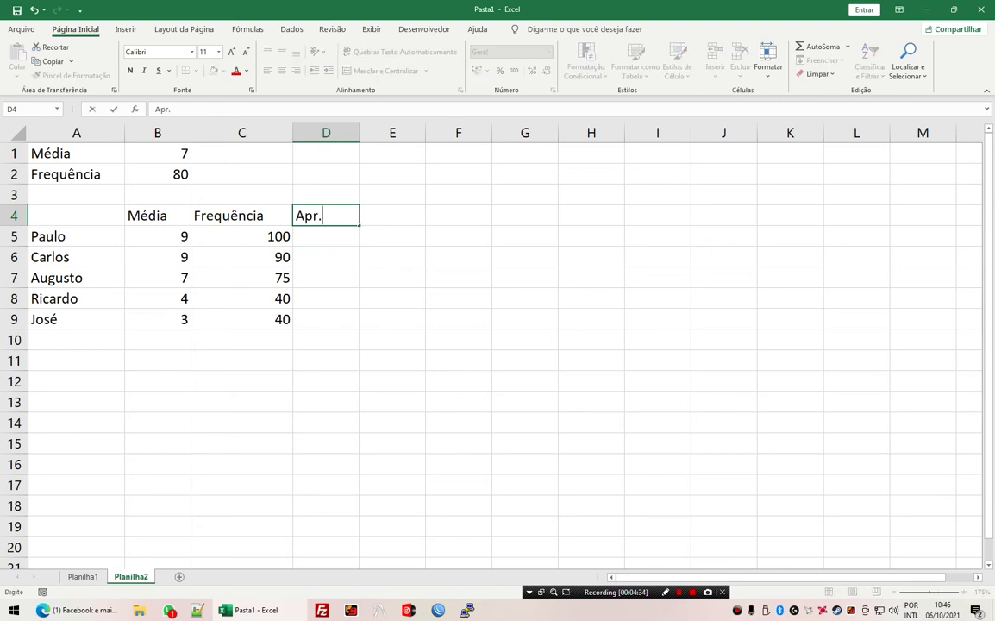
type("/Repr")
key("Return")
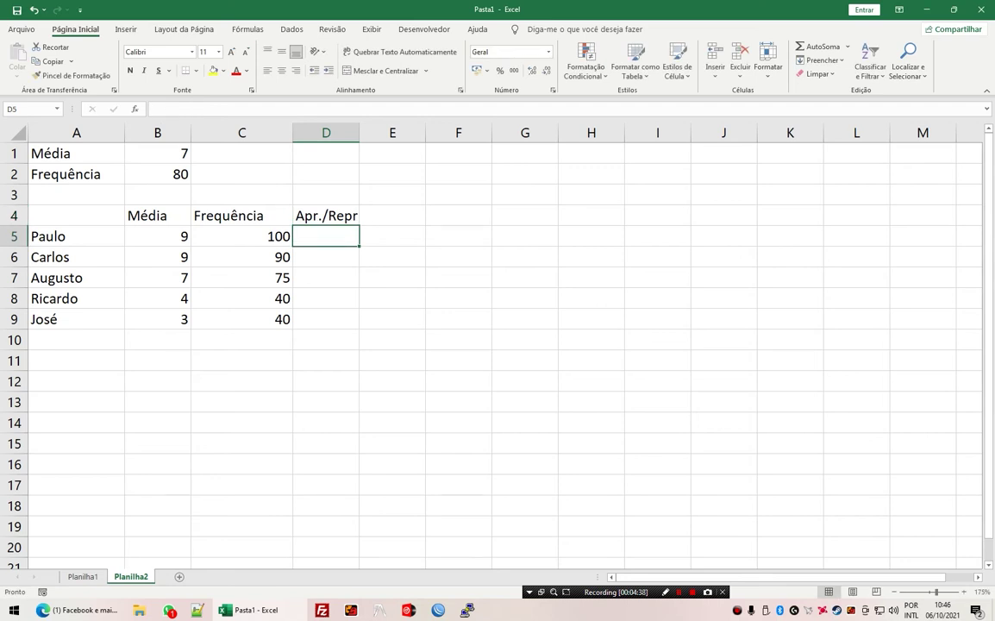
type("=")
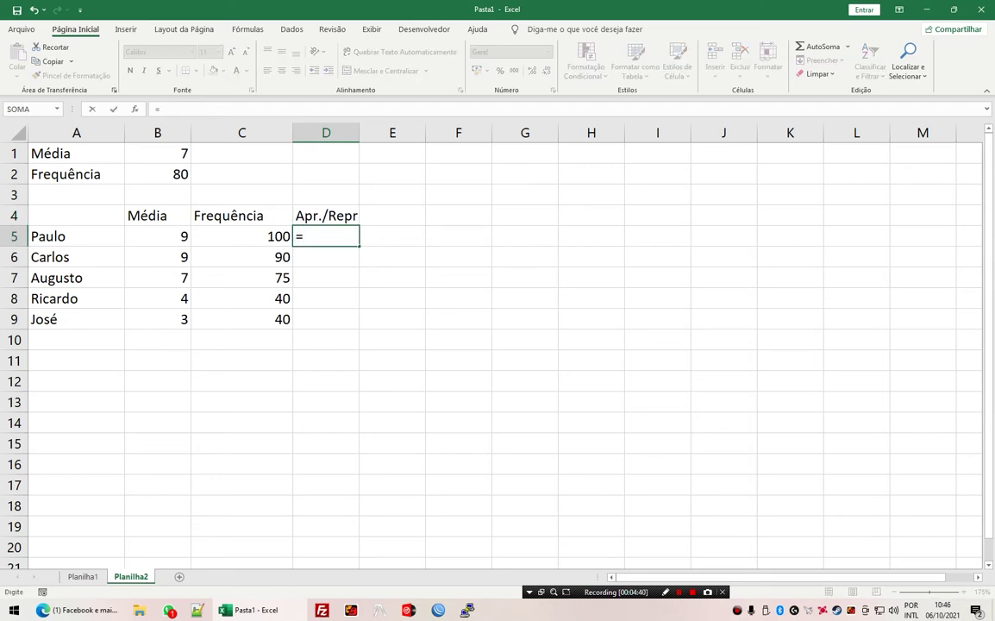
type("se(")
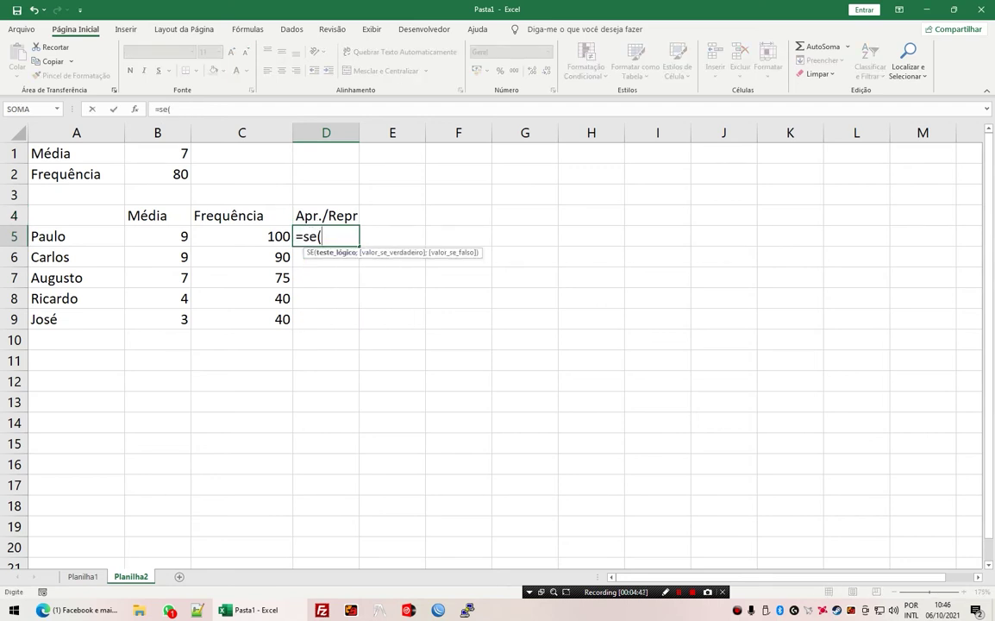
type("e")
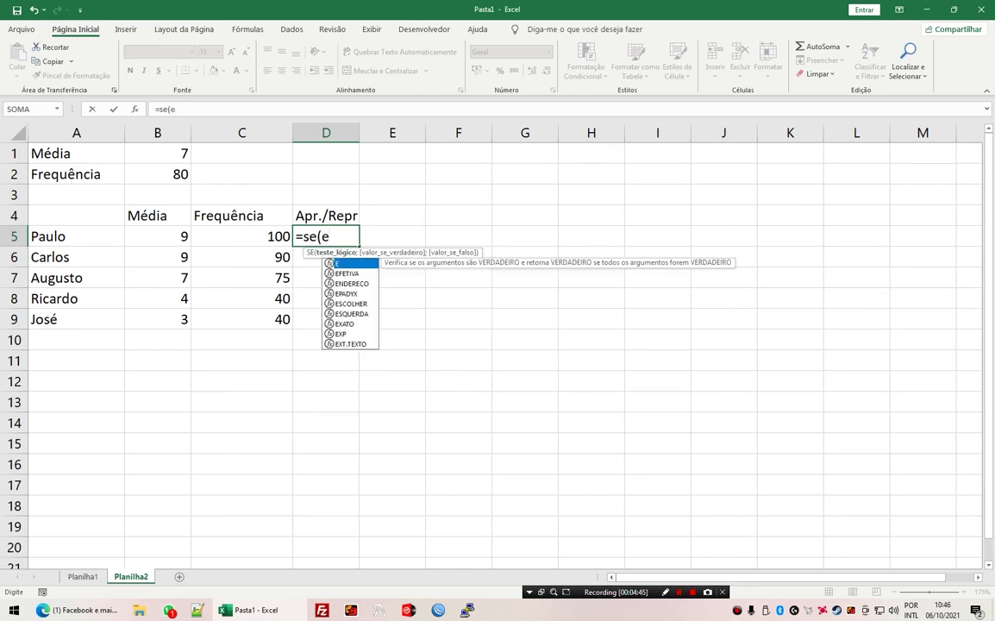
key("Return")
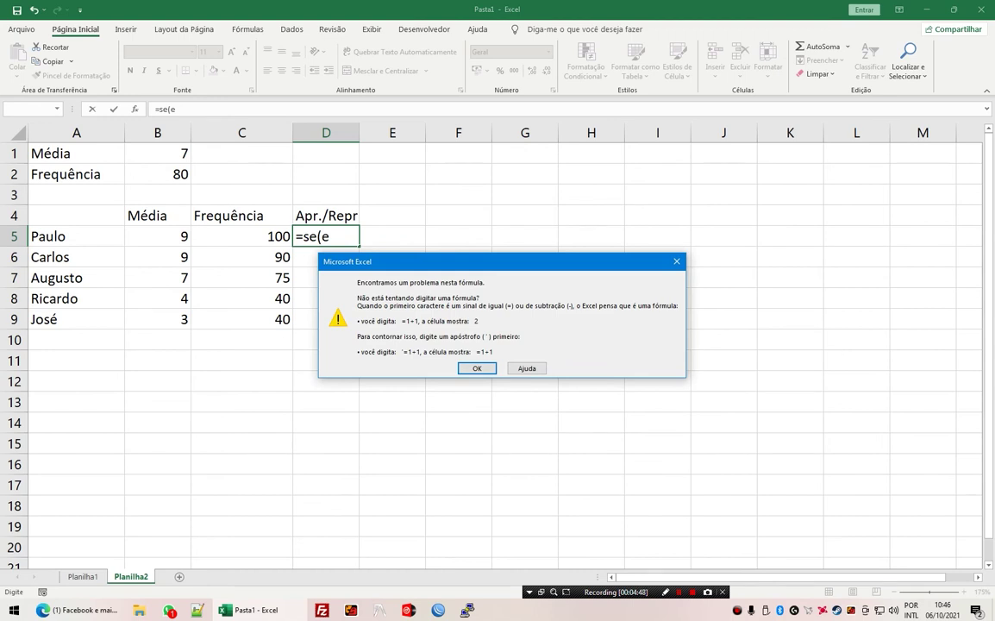
key("Return")
type("(")
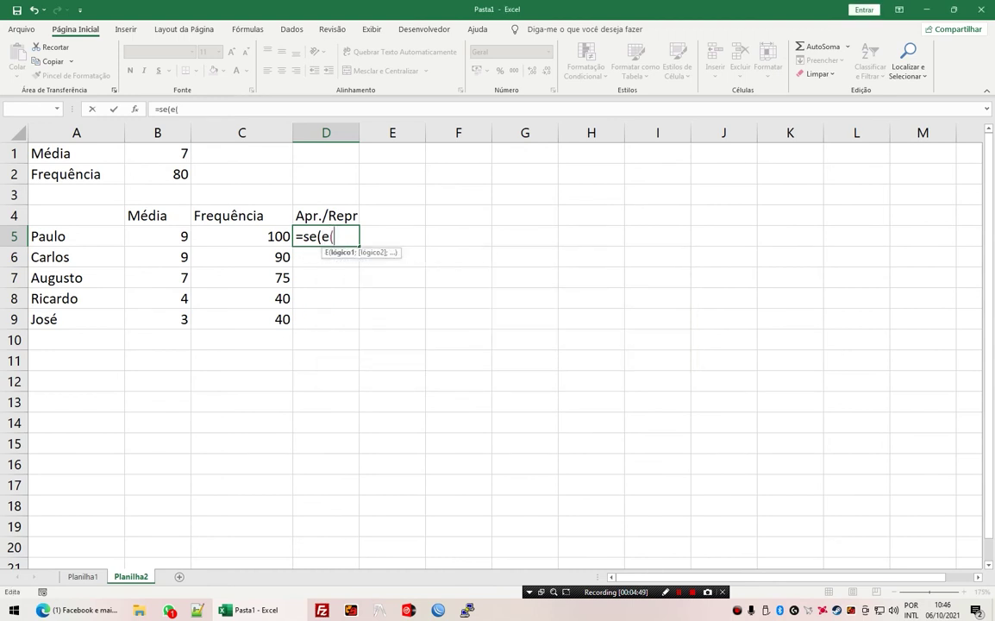
left_click(158, 237)
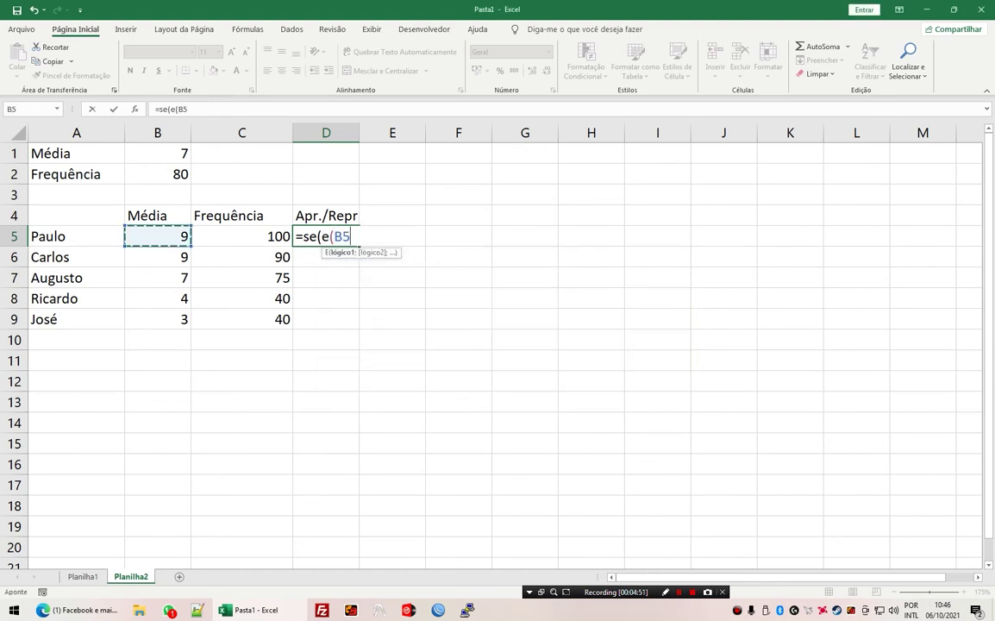
type(">")
left_click(158, 152)
key("F4")
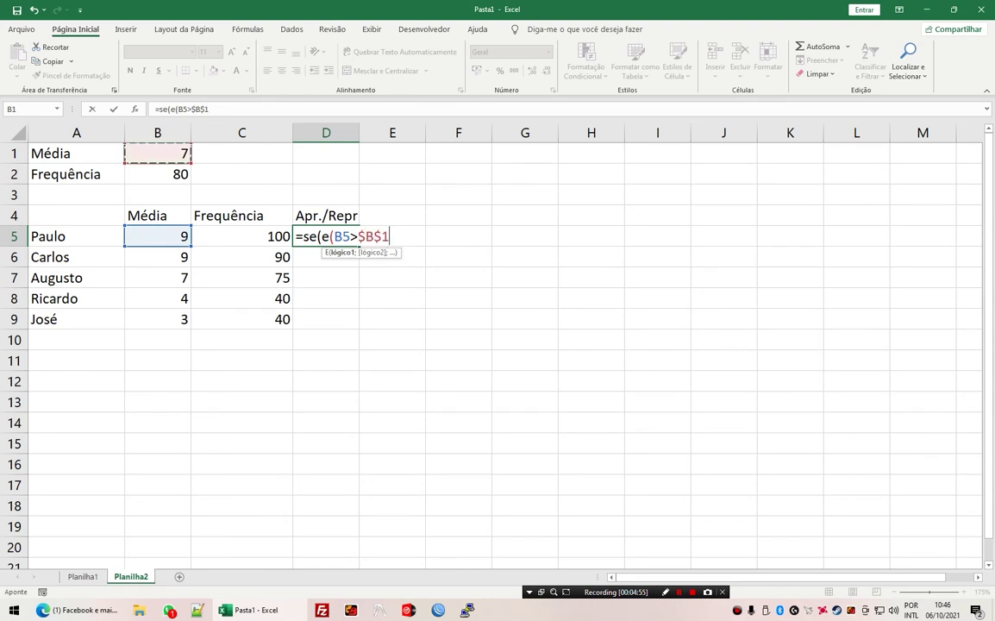
type(";")
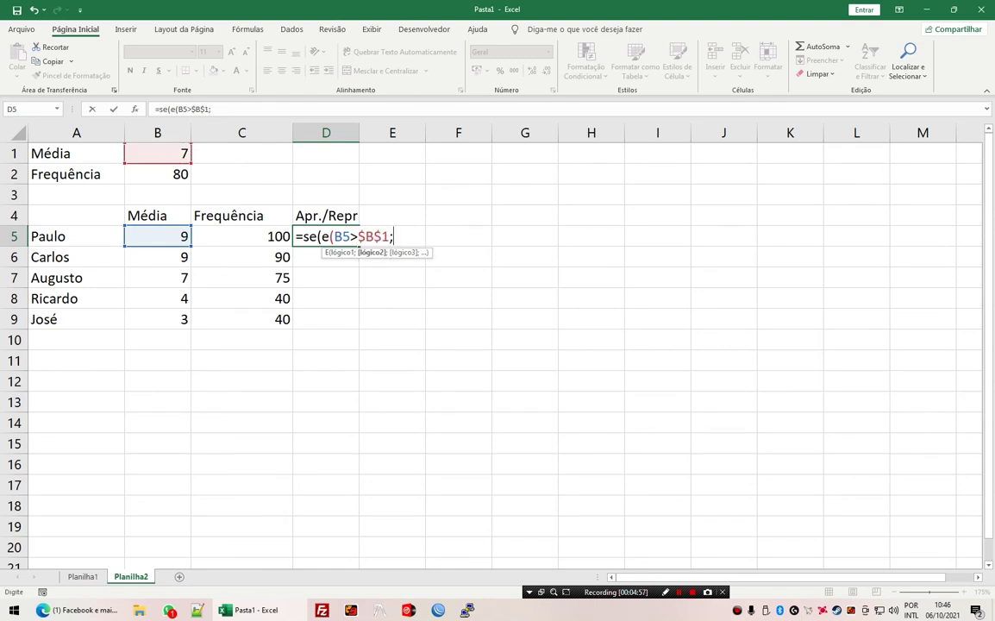
- Complete D5 as =SE(E(B5>$B$1;C5>$B$2);"Aprovado";"Reprovado"), returning Aprovado
left_click(246, 236)
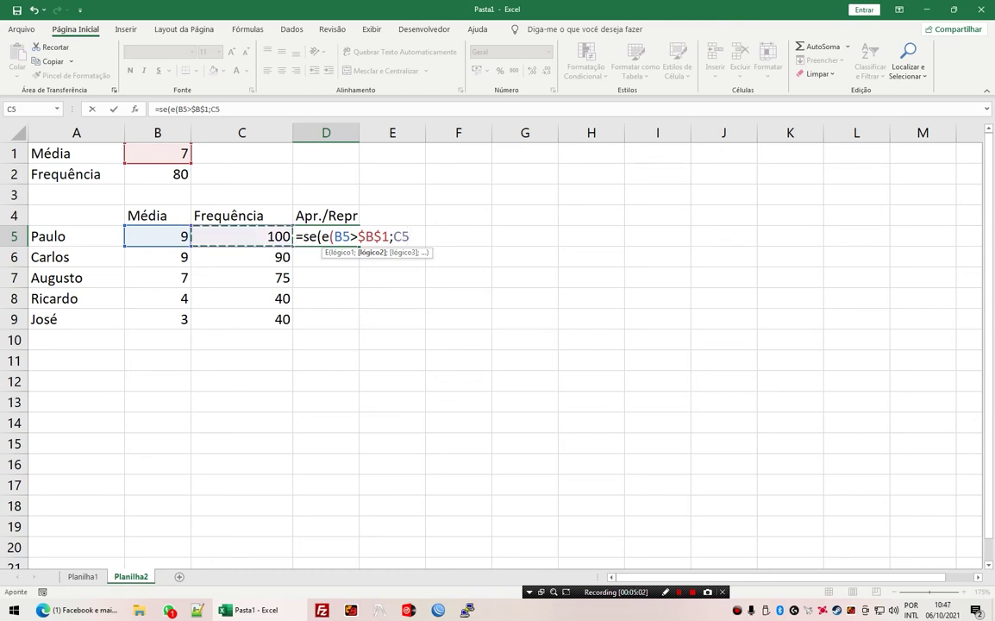
type(">")
left_click(158, 174)
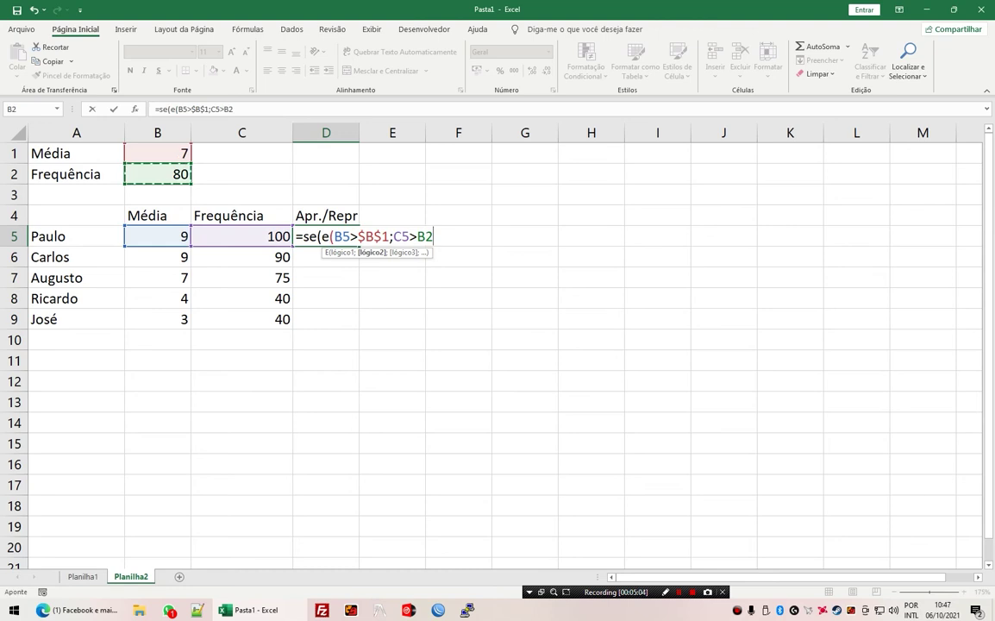
key("F4")
type(")")
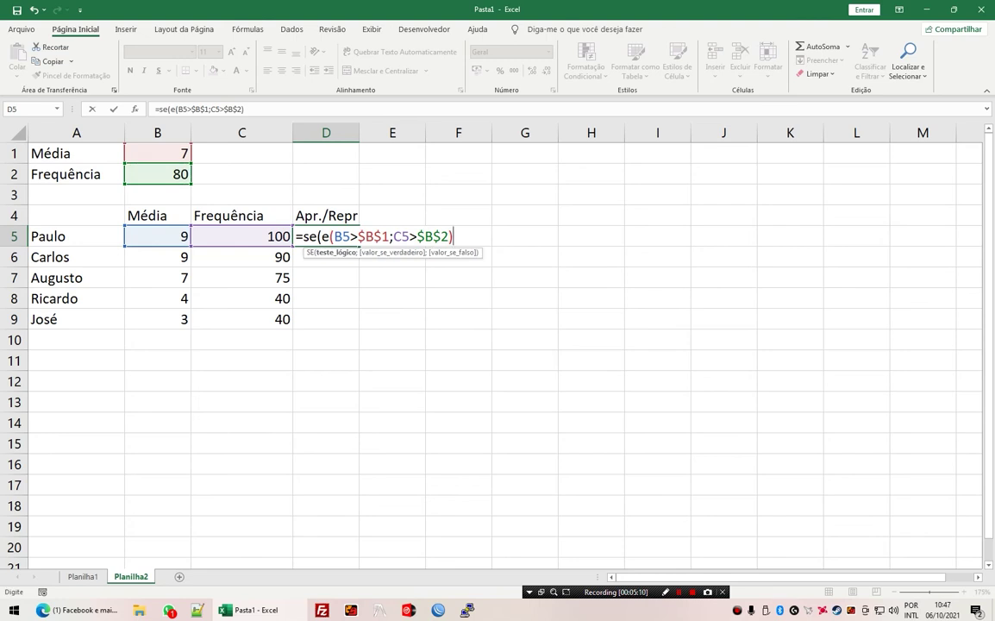
type(";\"Apro")
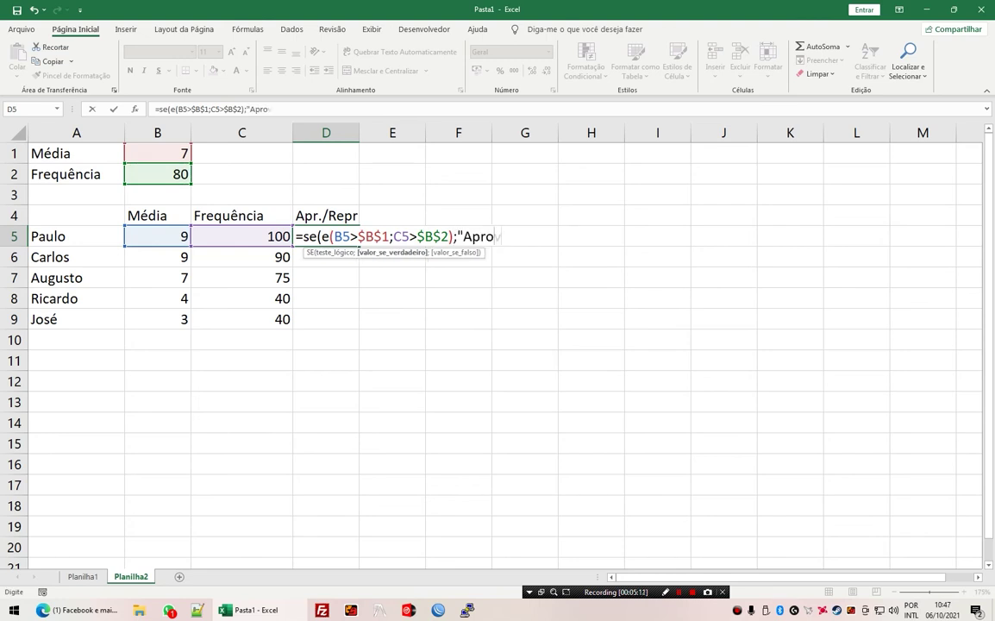
type("vado\";")
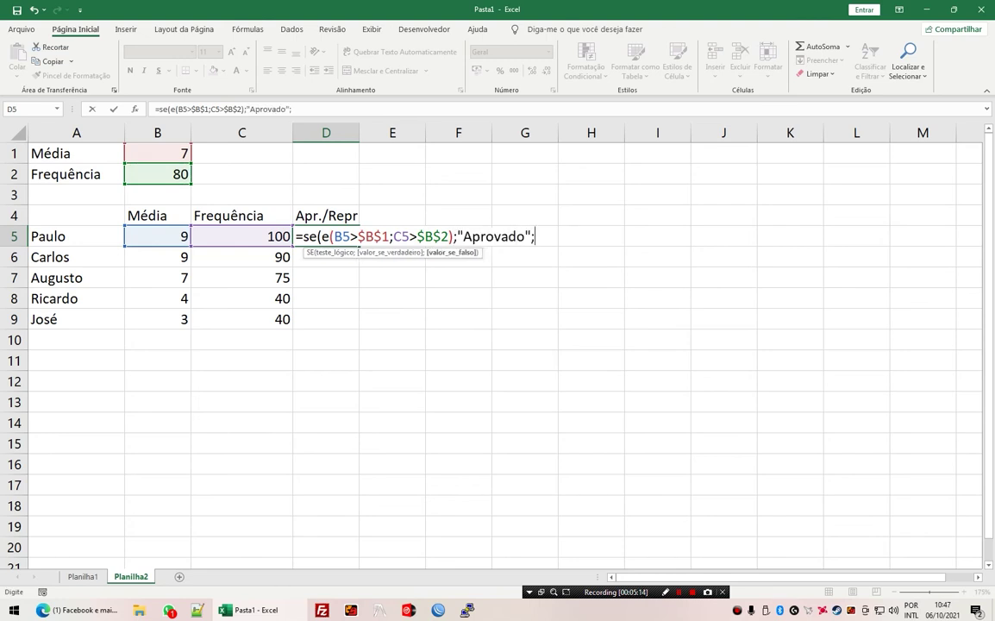
key("shift+space")
key("BackSpace")
key("BackSpace")
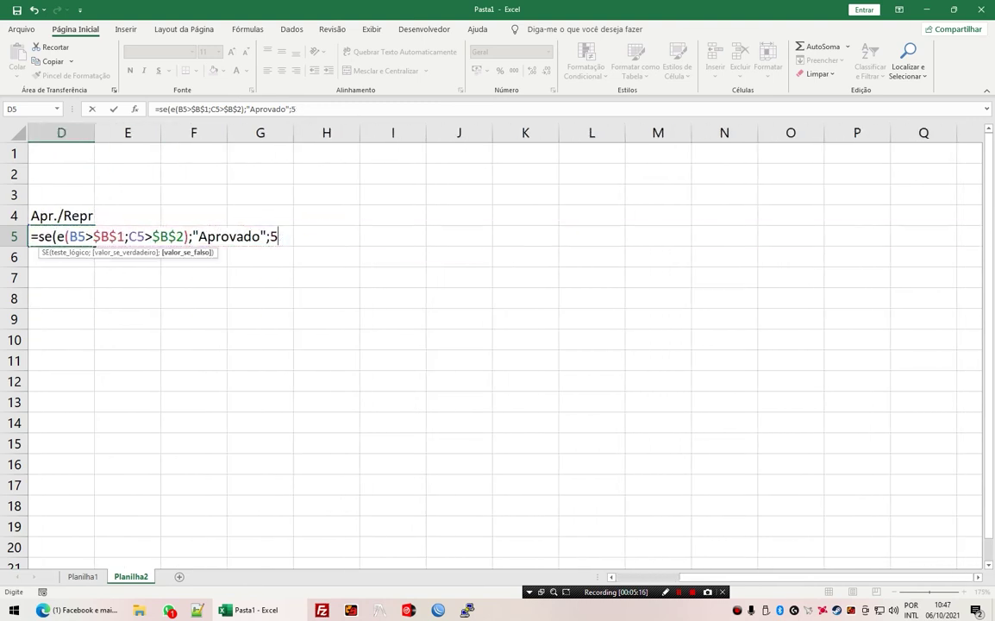
key("BackSpace")
type("R")
type("eprovado\"")
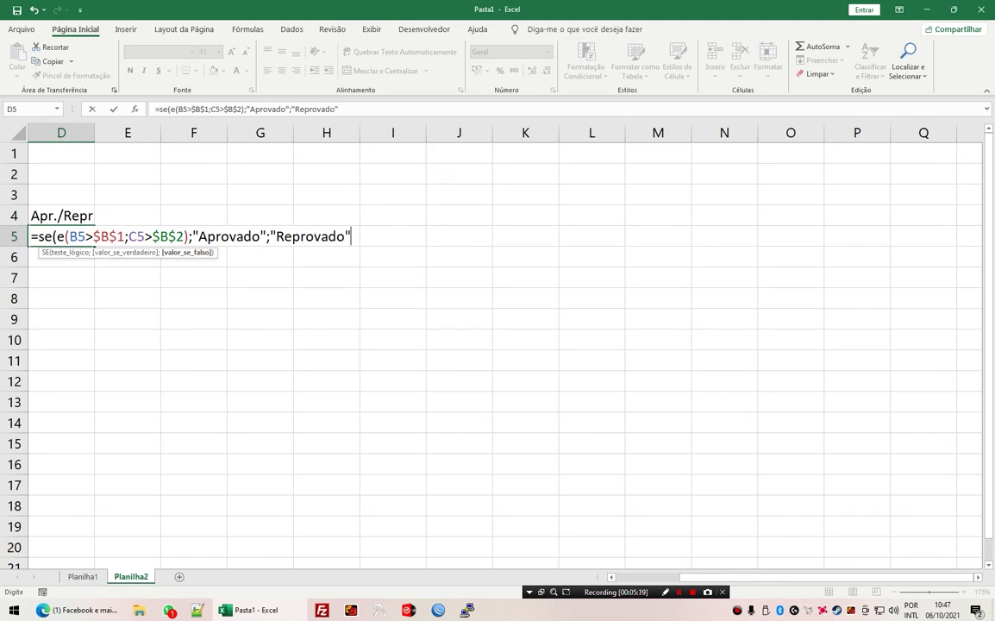
key("Return")
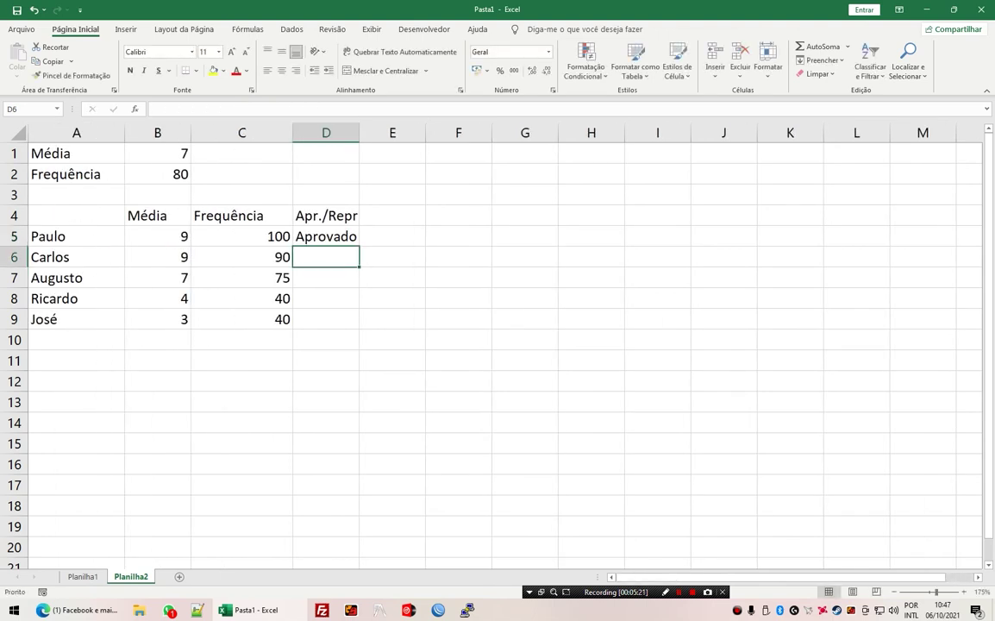
left_click(242, 236)
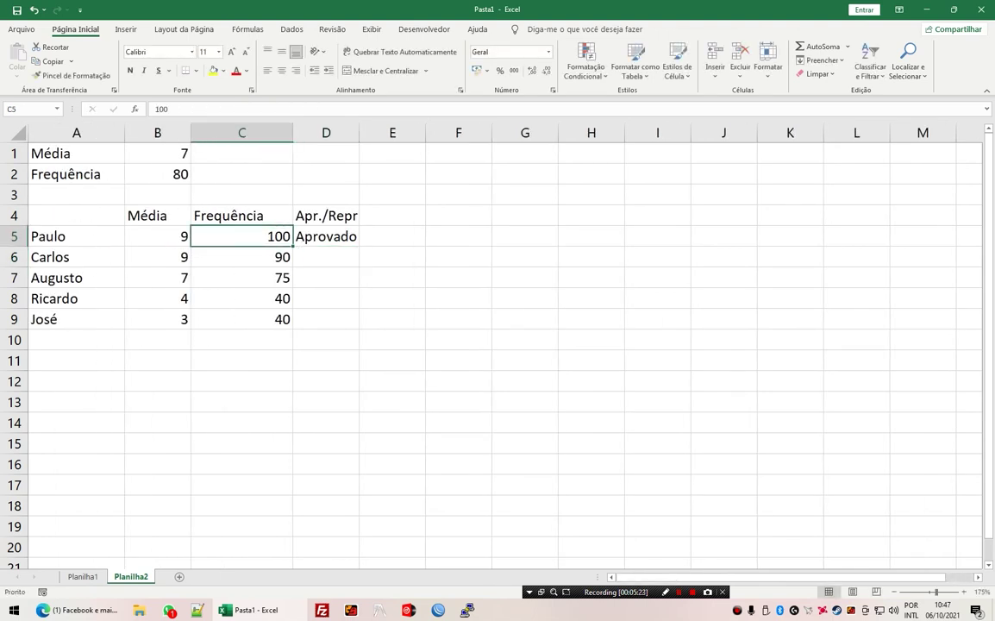
left_click(326, 236)
left_click(157, 236)
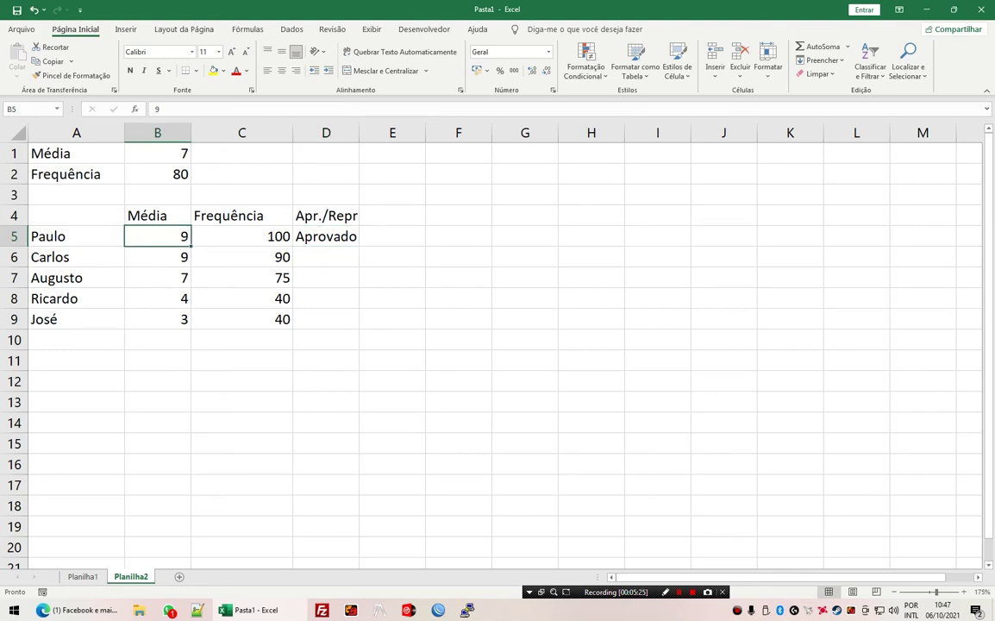
left_click(157, 153)
left_click(241, 236)
left_click(157, 174)
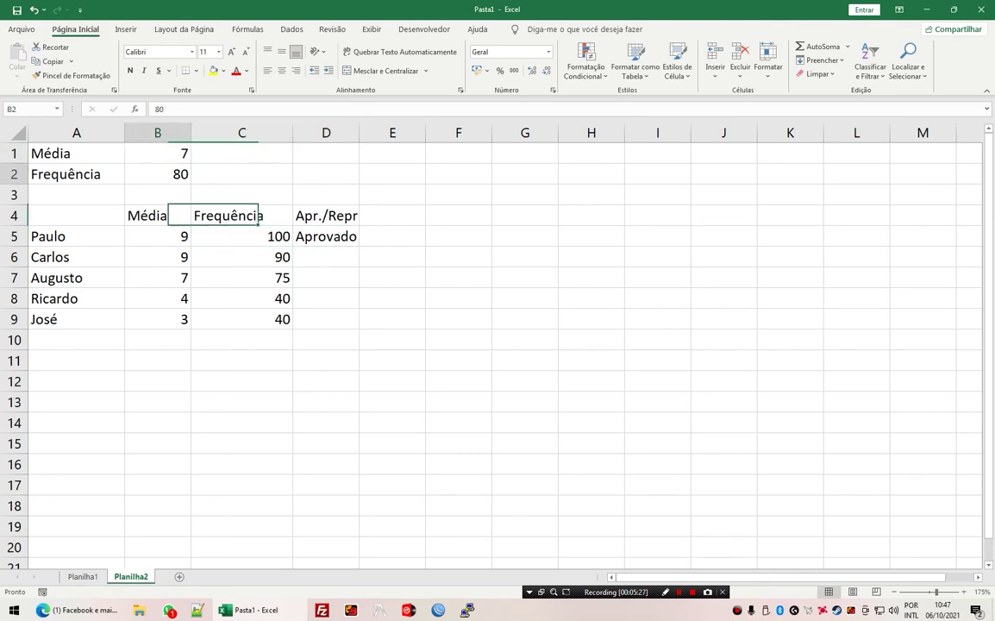
left_click(326, 236)
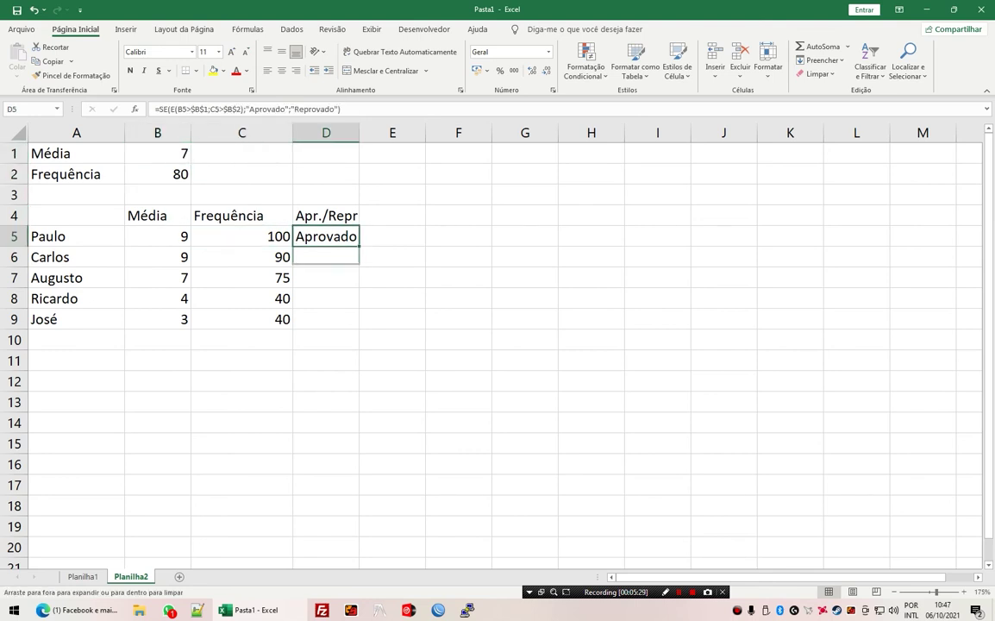
left_click_drag(359, 257, 359, 328)
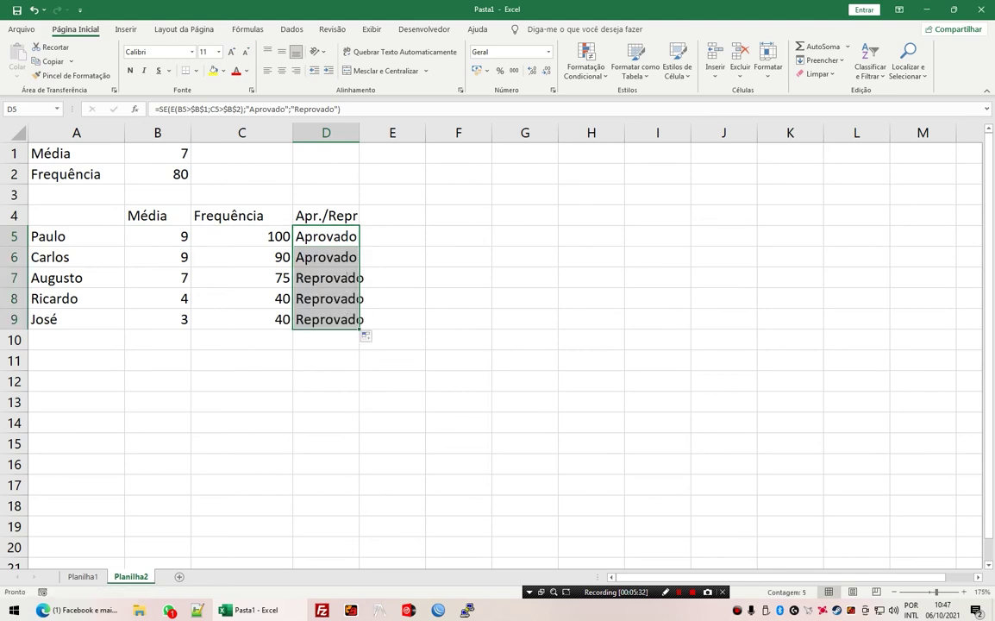
left_click(458, 278)
left_click_drag(358, 132, 398, 132)
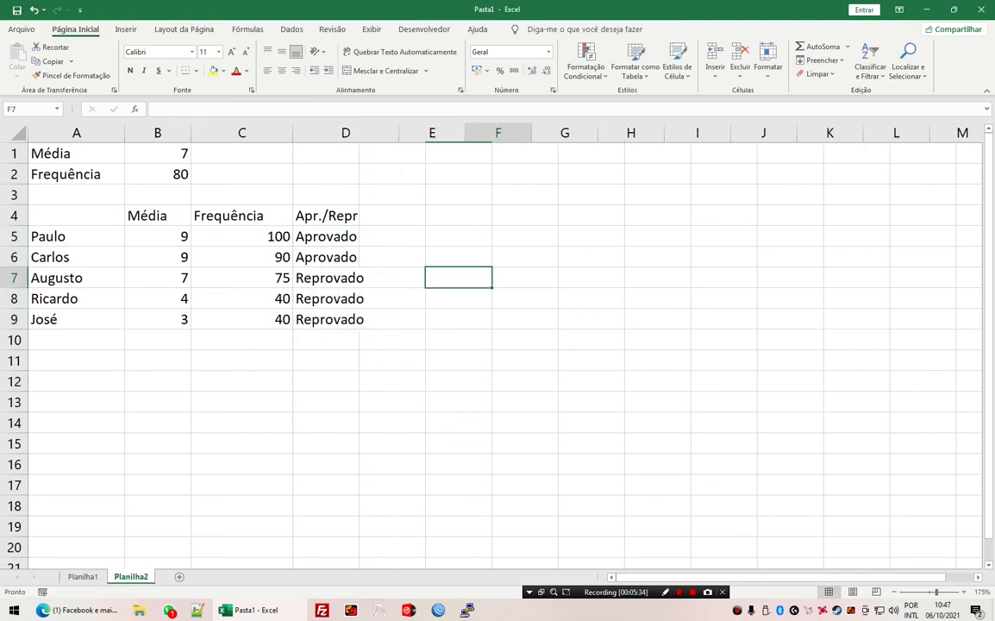
left_click(345, 277)
key("Left")
key("Left")
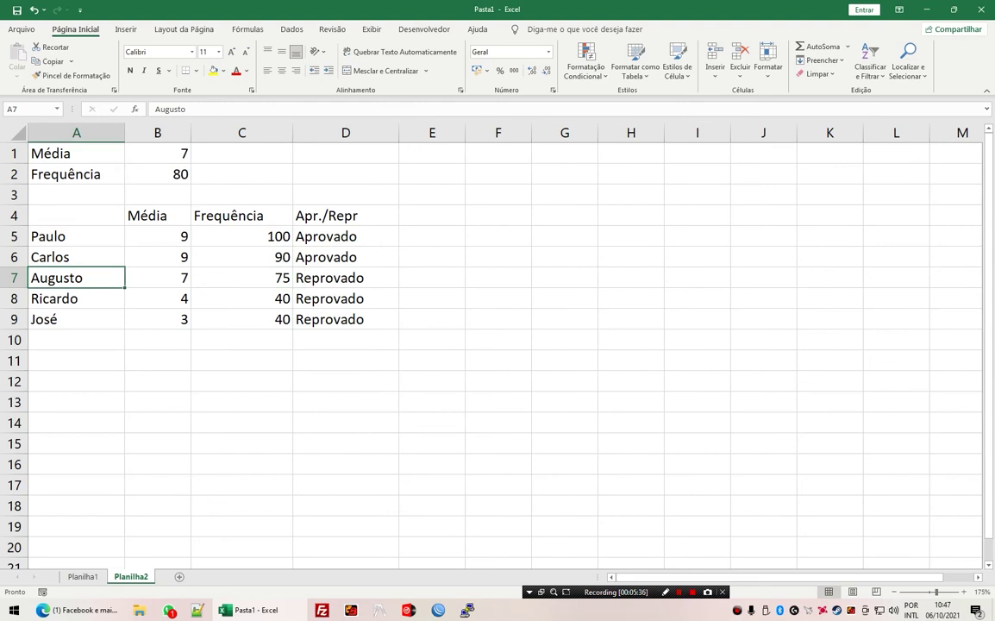
key("Right")
left_click(241, 277)
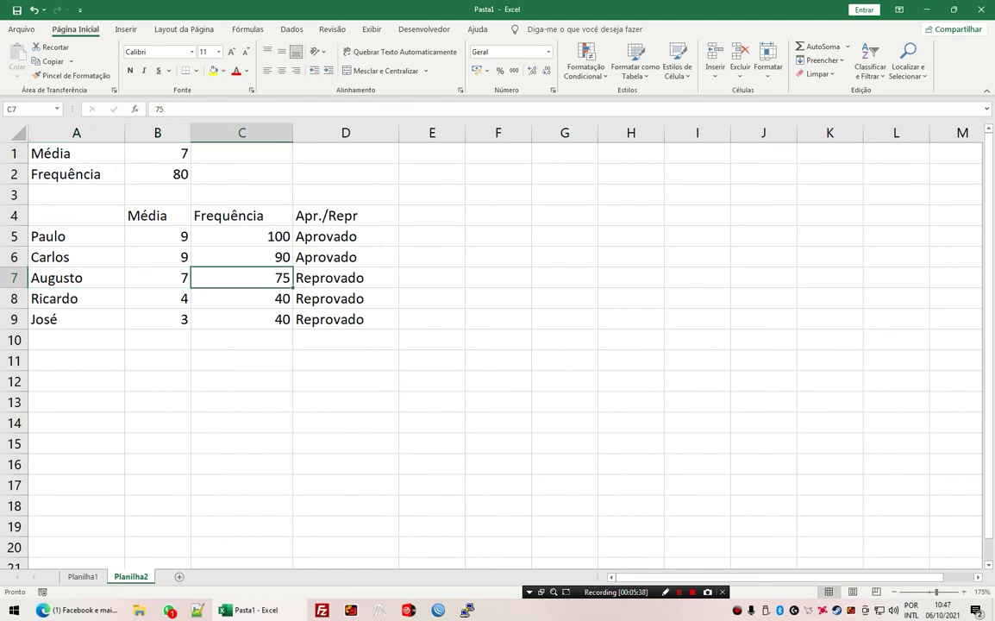
left_click(157, 174)
left_click(345, 277)
left_click(157, 319)
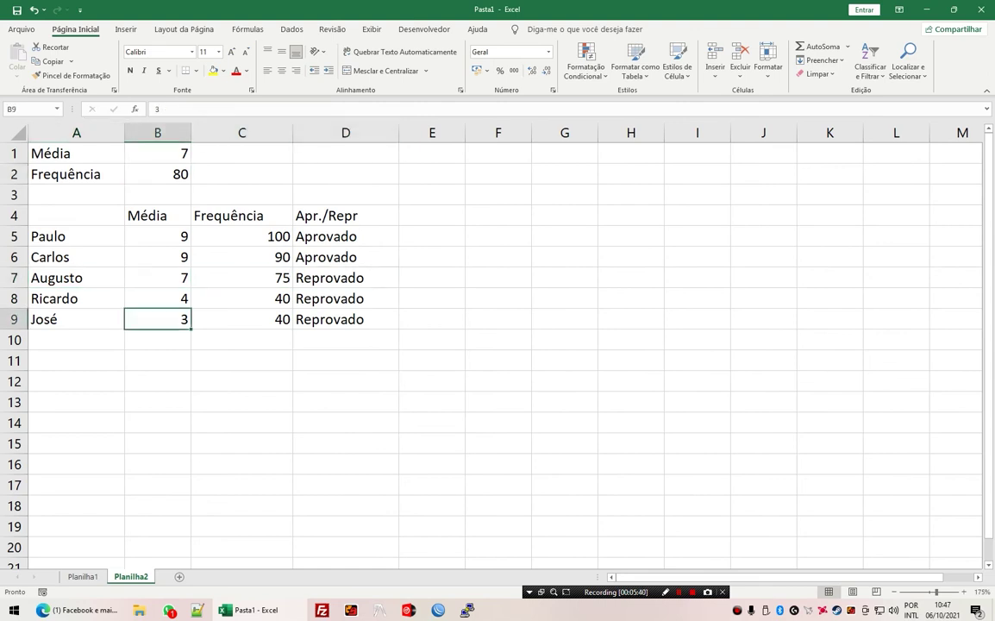
left_click(157, 298)
left_click(241, 298)
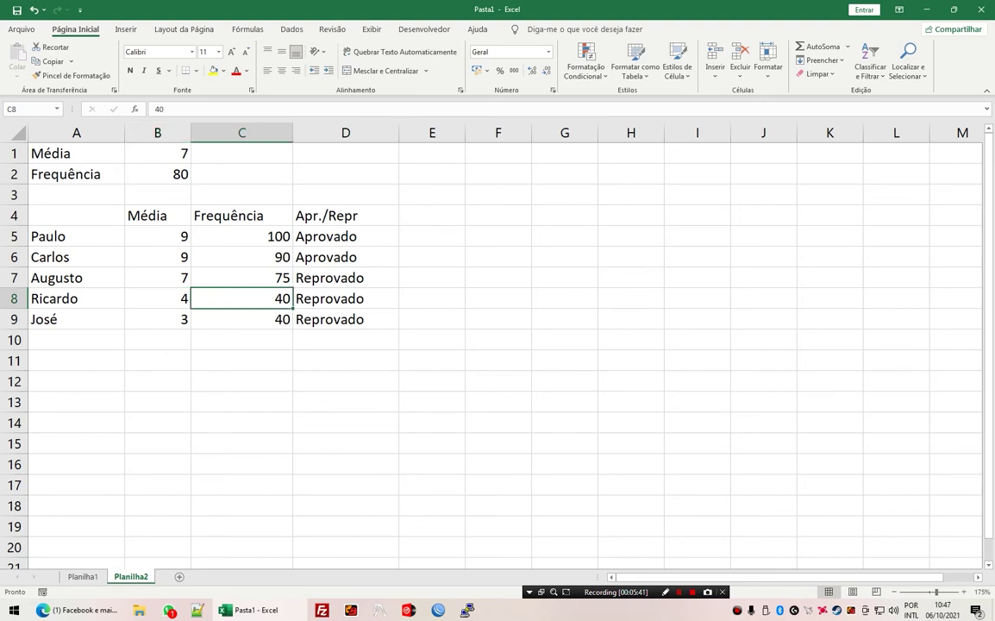
left_click(157, 154)
left_click(157, 298)
left_click(345, 298)
left_click(157, 319)
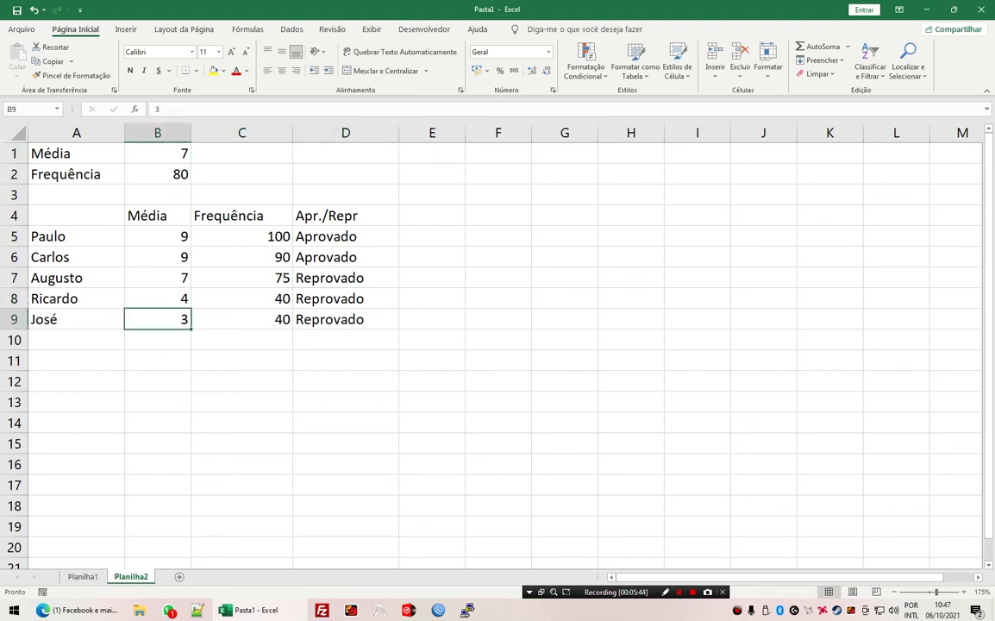
left_click(241, 319)
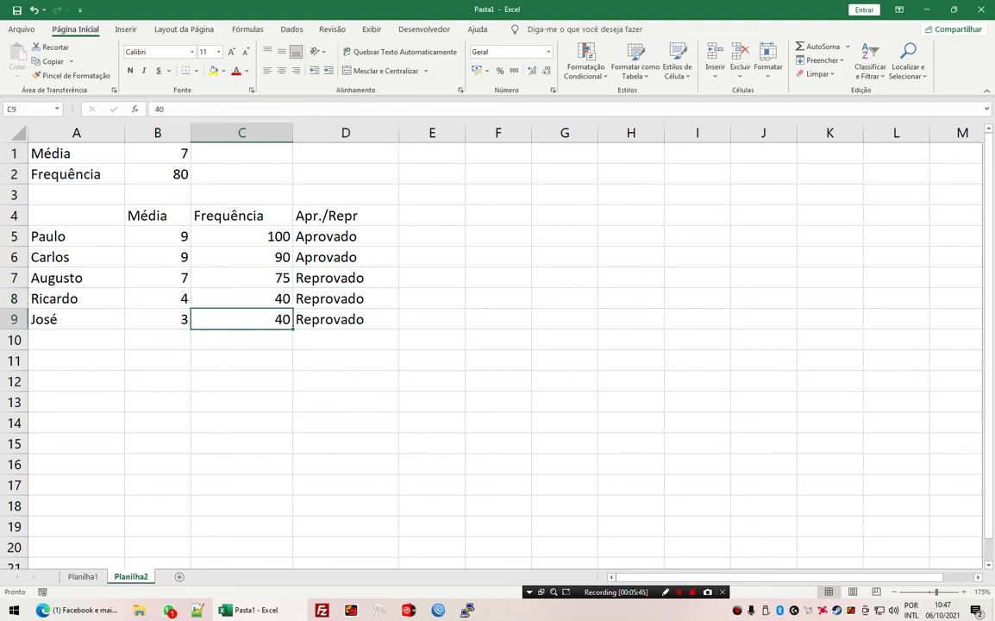
left_click(344, 319)
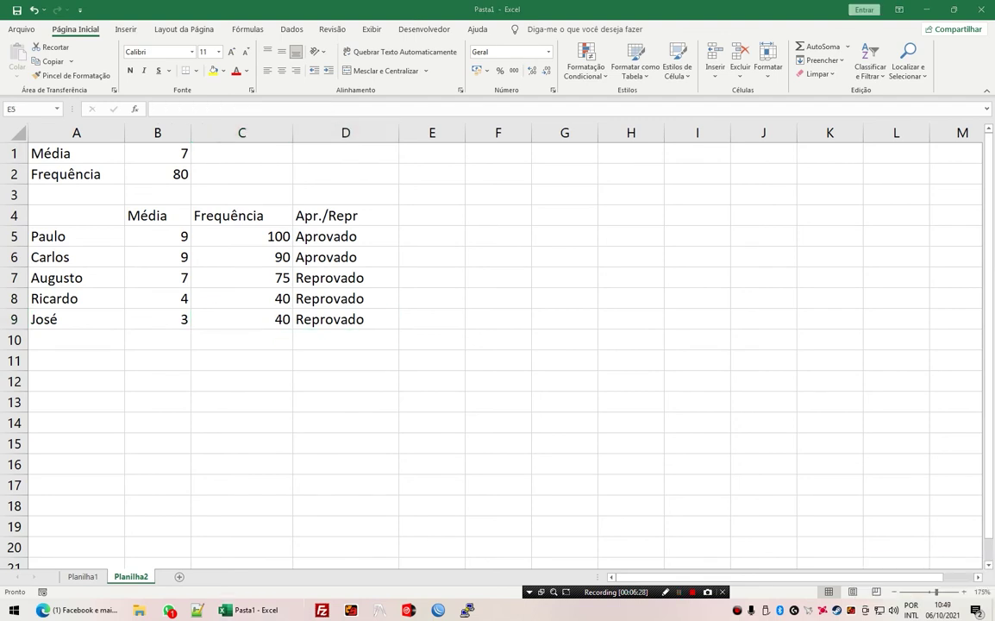
- Inspect D5's SE formula and the first student's grade in B5 before testing in E5
left_click(431, 236)
left_click(345, 236)
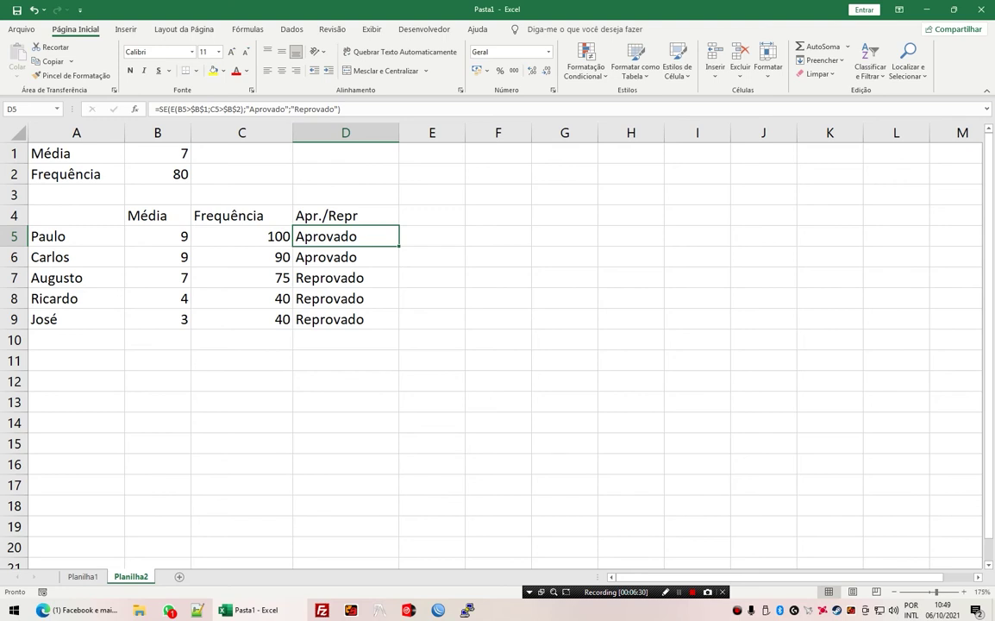
left_click(431, 236)
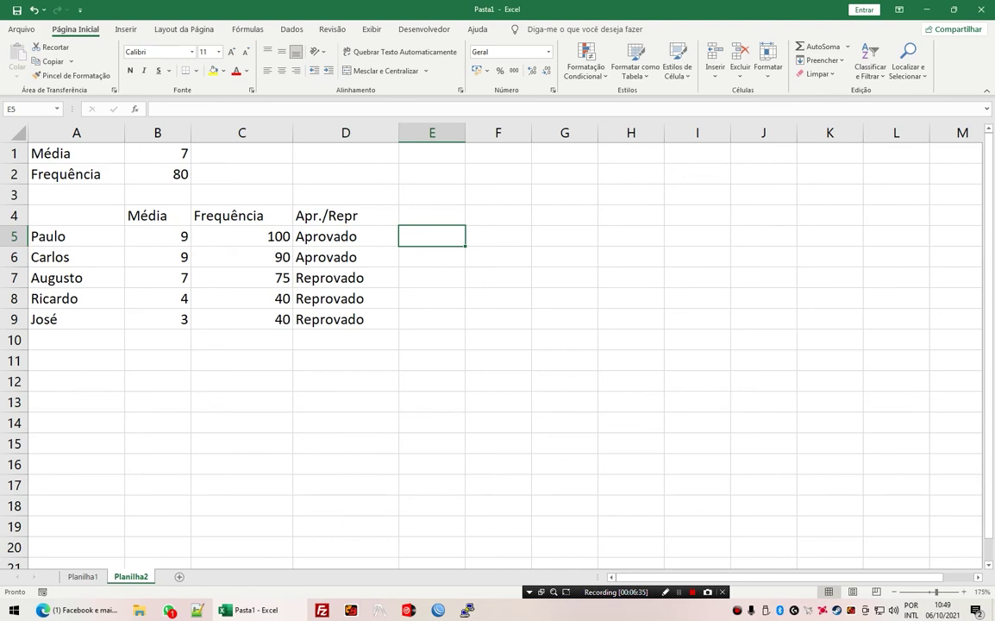
left_click(157, 237)
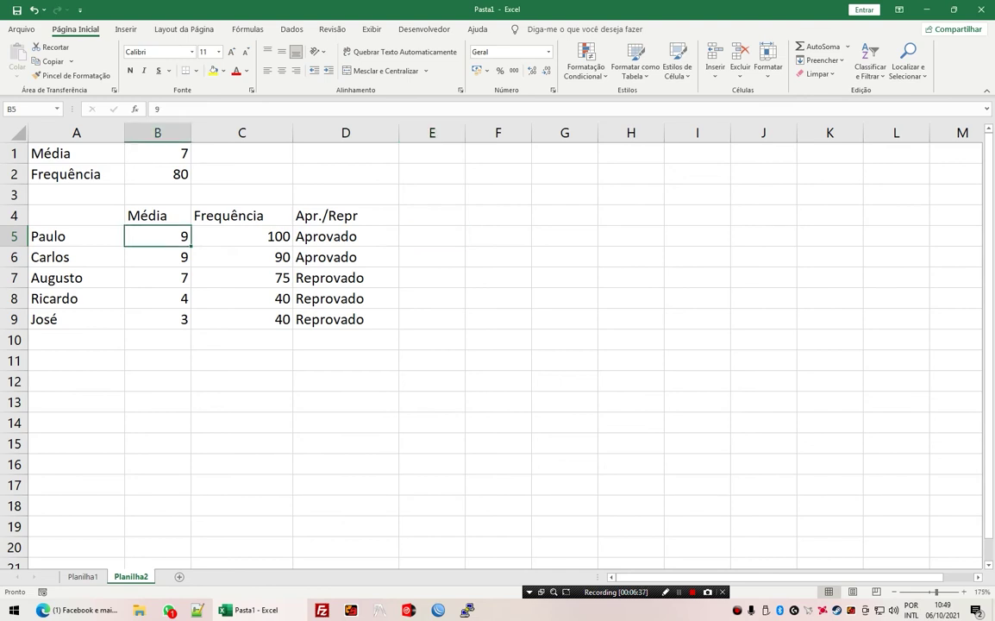
left_click(157, 153)
left_click(431, 236)
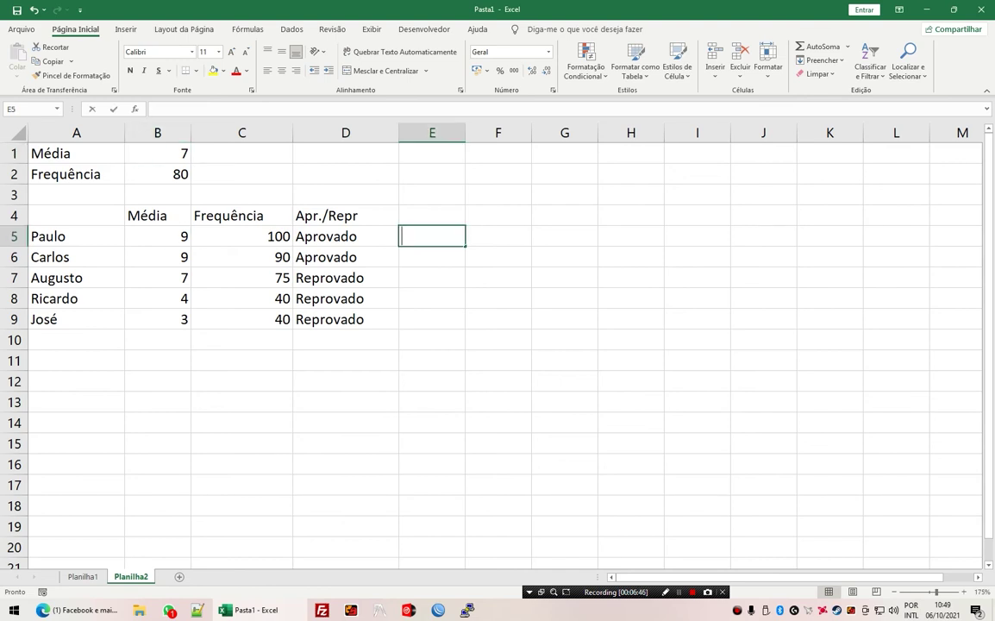
- Write the nested test formula =SE(B5>B1;SE(C5>B2;"sim";"Não");"Não") in E5
type("=se(")
left_click(156, 236)
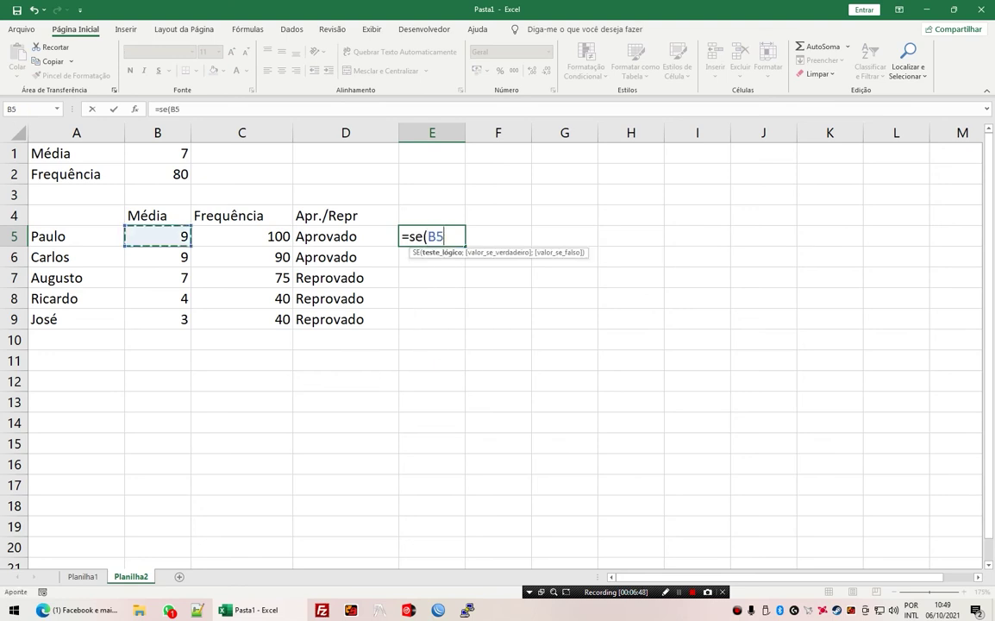
type(">")
left_click(157, 154)
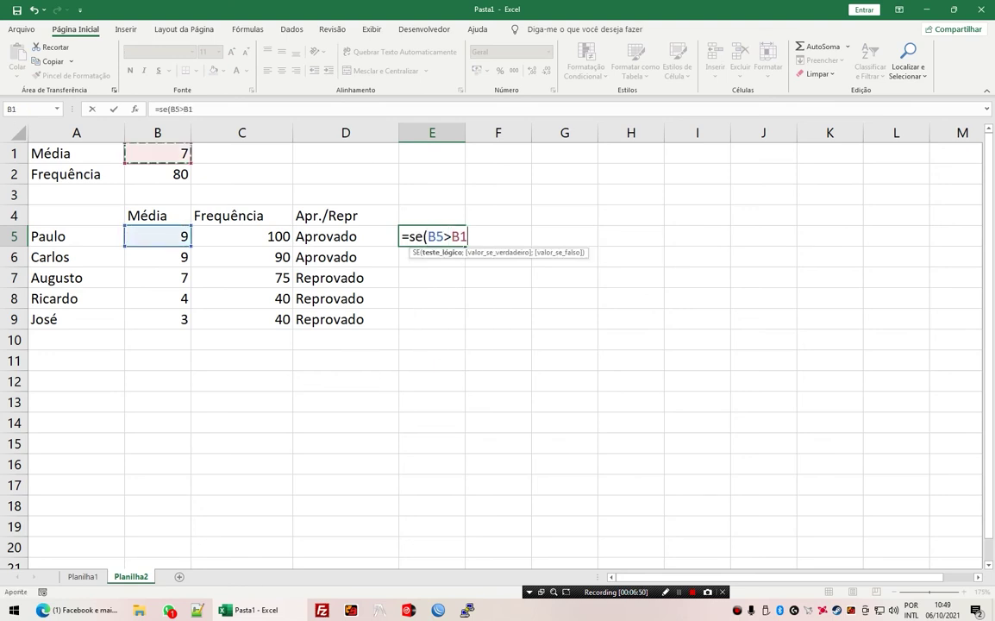
type(";\"se")
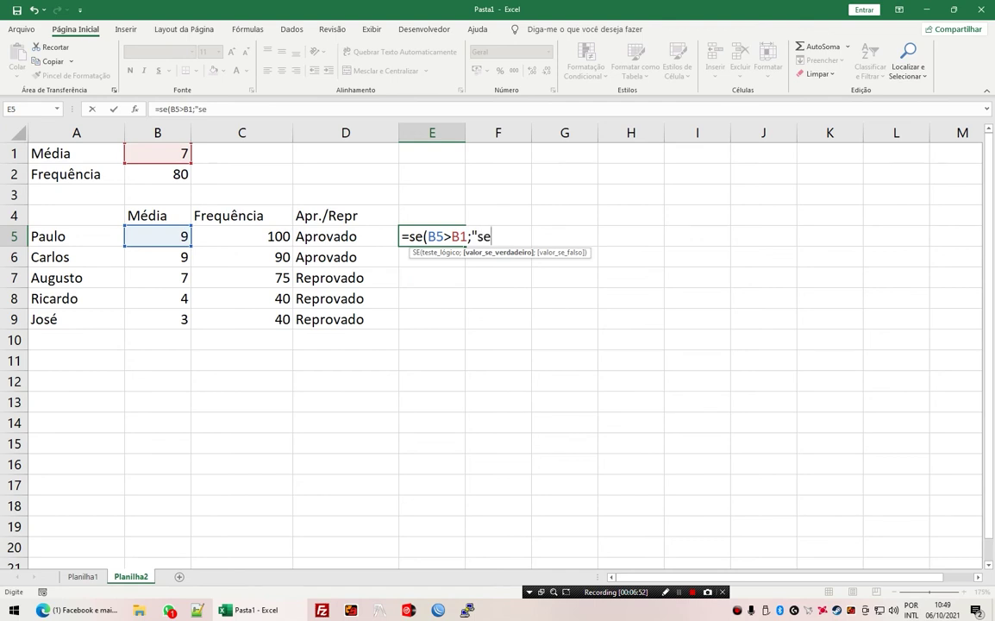
key("BackSpace")
key("BackSpace")
key("BackSpace")
type("se(")
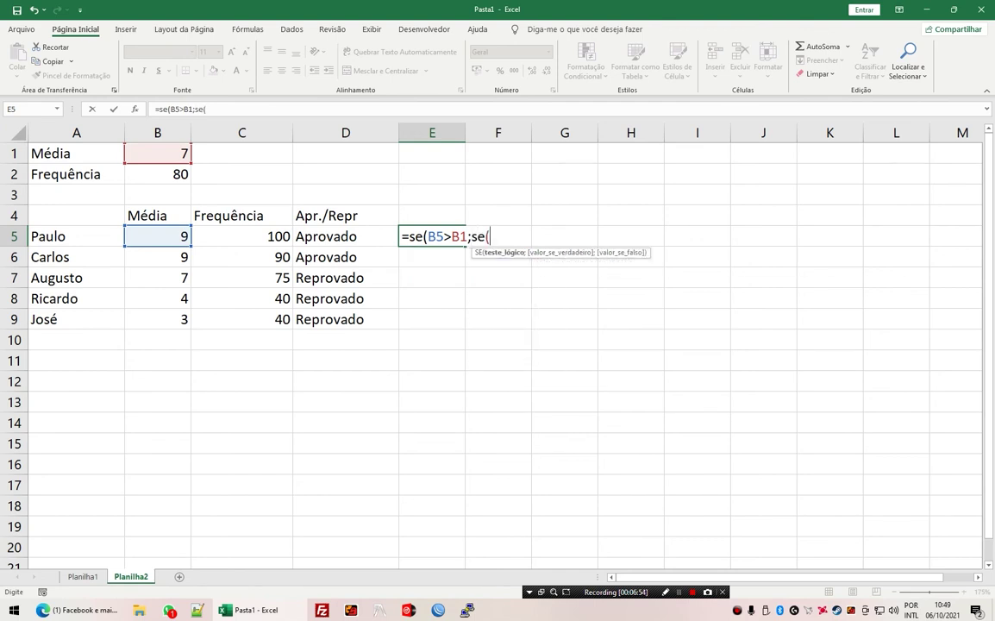
left_click(241, 237)
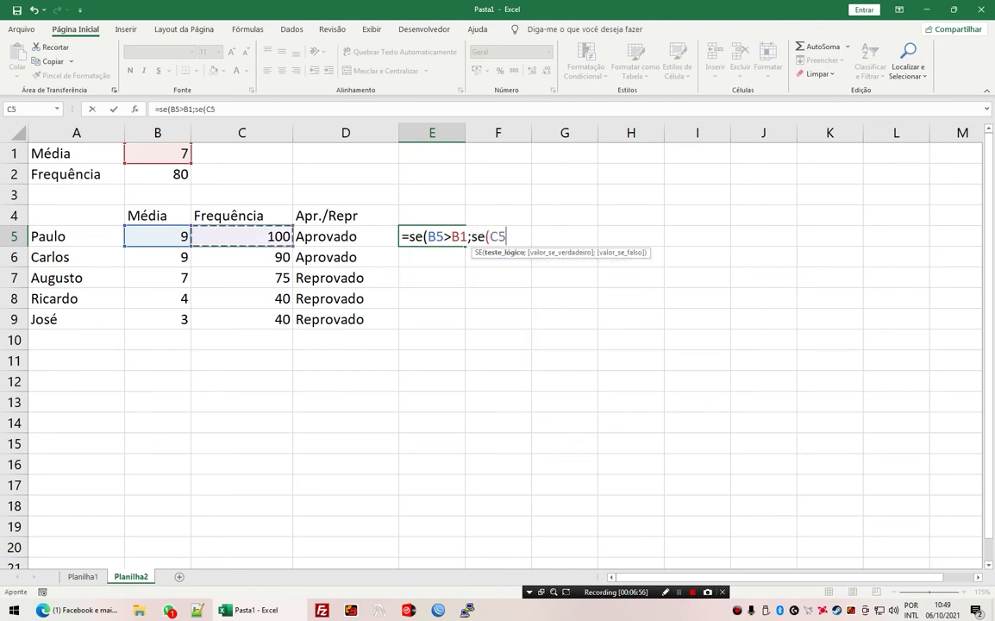
type(">")
left_click(157, 174)
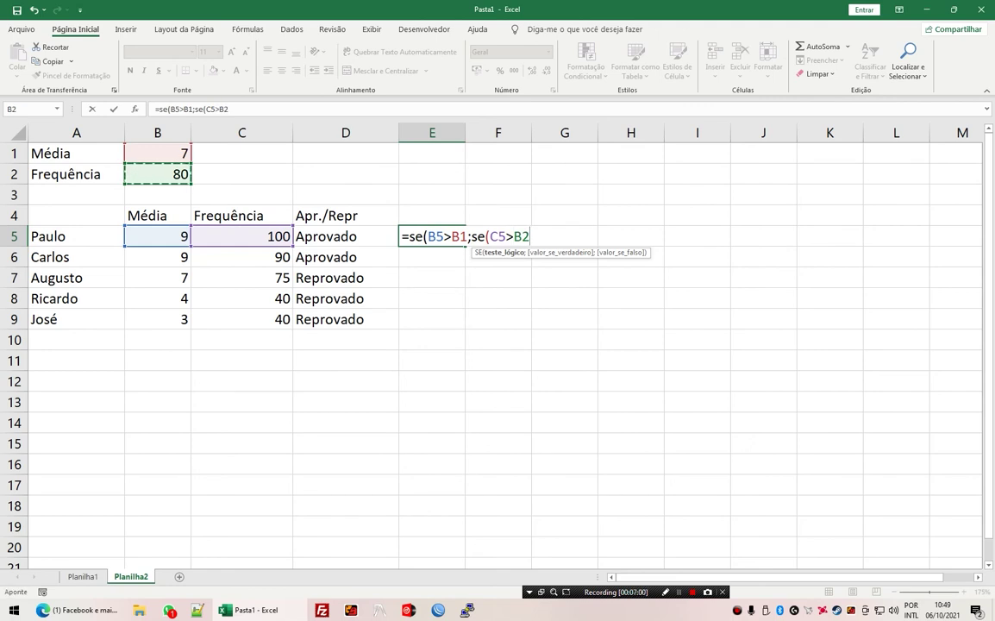
type(";")
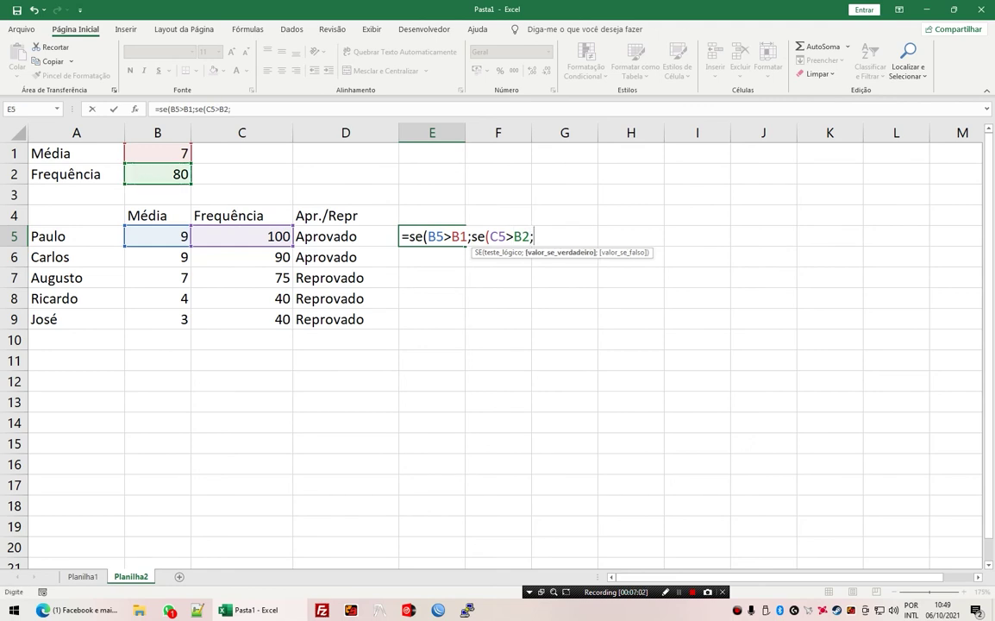
type("\"sim")
type("\")")
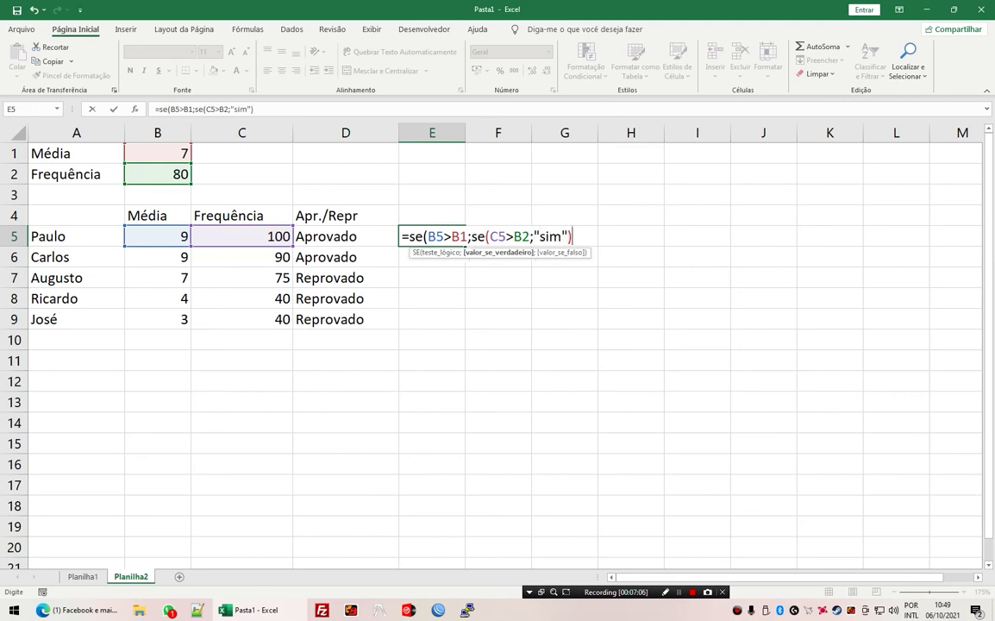
type(";\"")
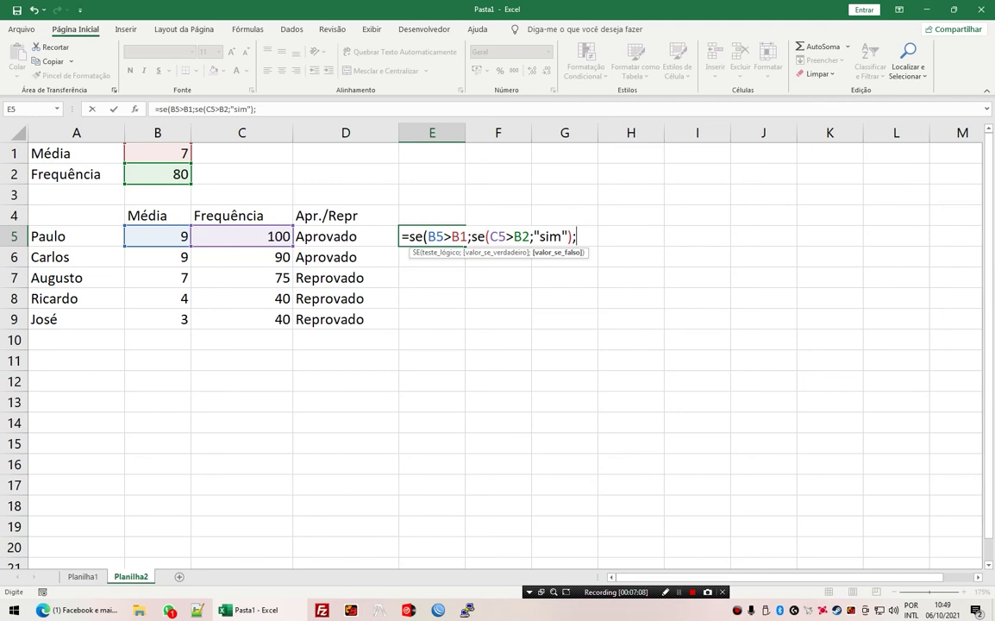
type("Não")
- Fix the inner "Não" result in E5's formula and commit it
key("Left")
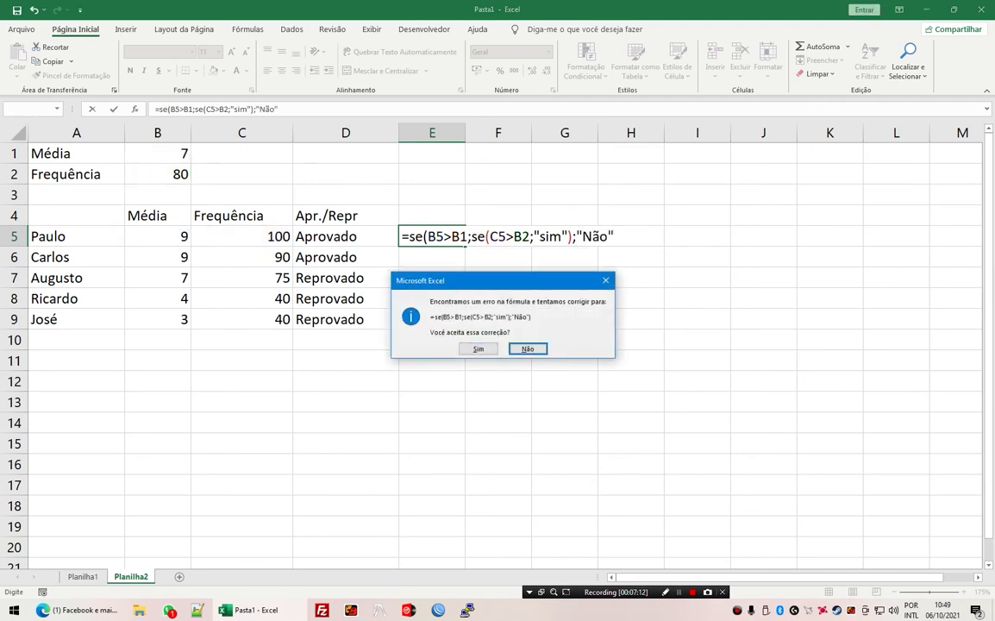
key("Return")
key("Right")
key("F2")
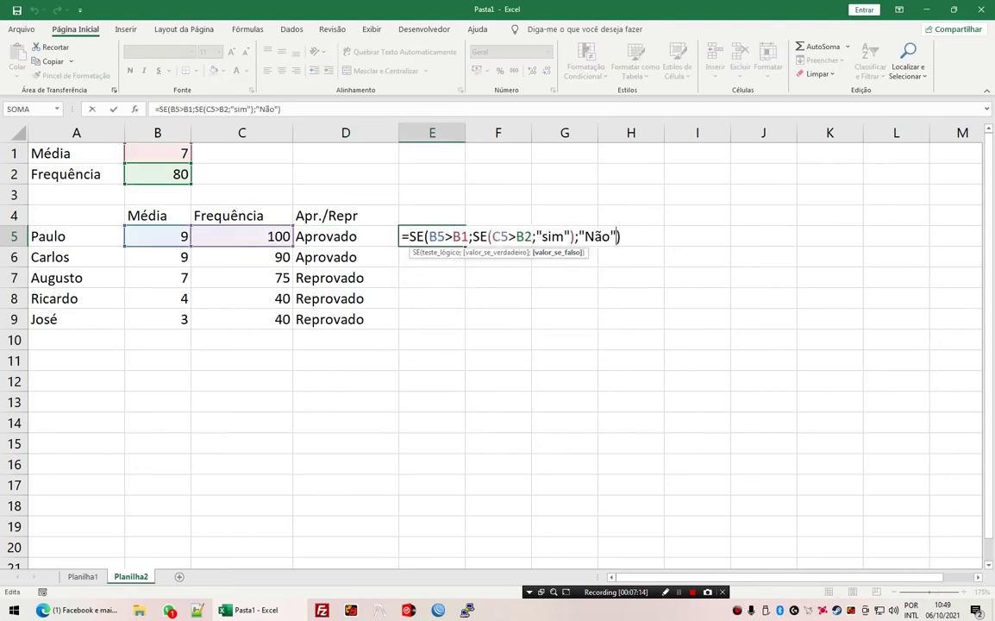
key("Left")
key("Left")
key("Left")
type(";")
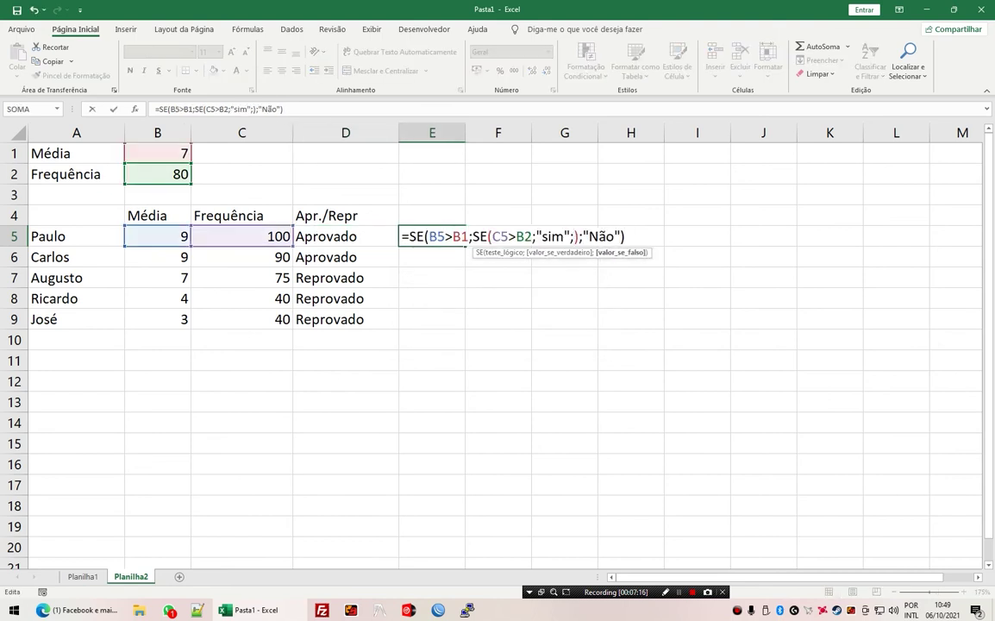
type("\"")
type("\"")
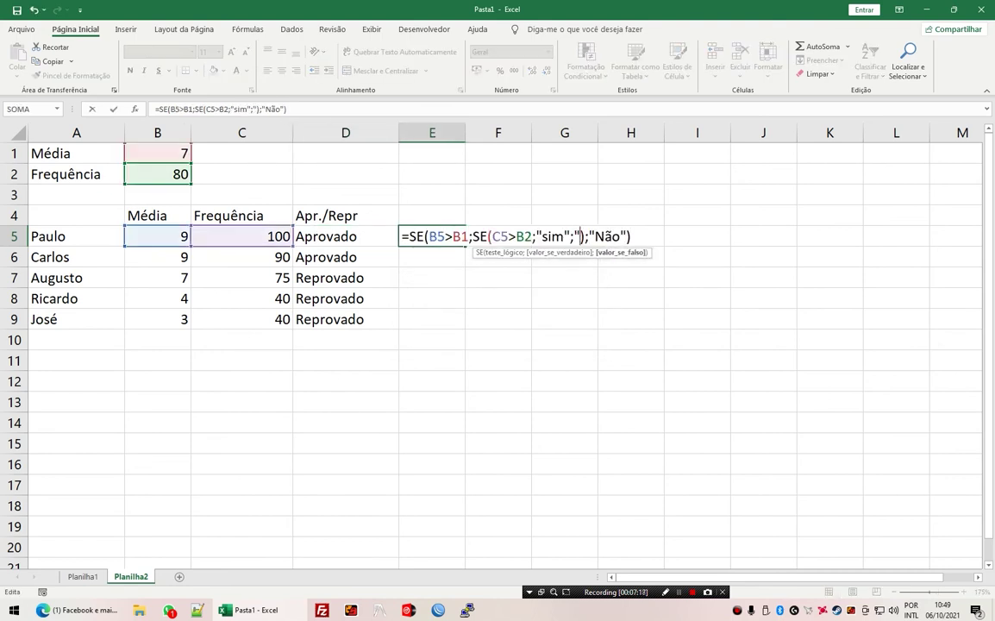
type("Não")
key("Right")
key("Return")
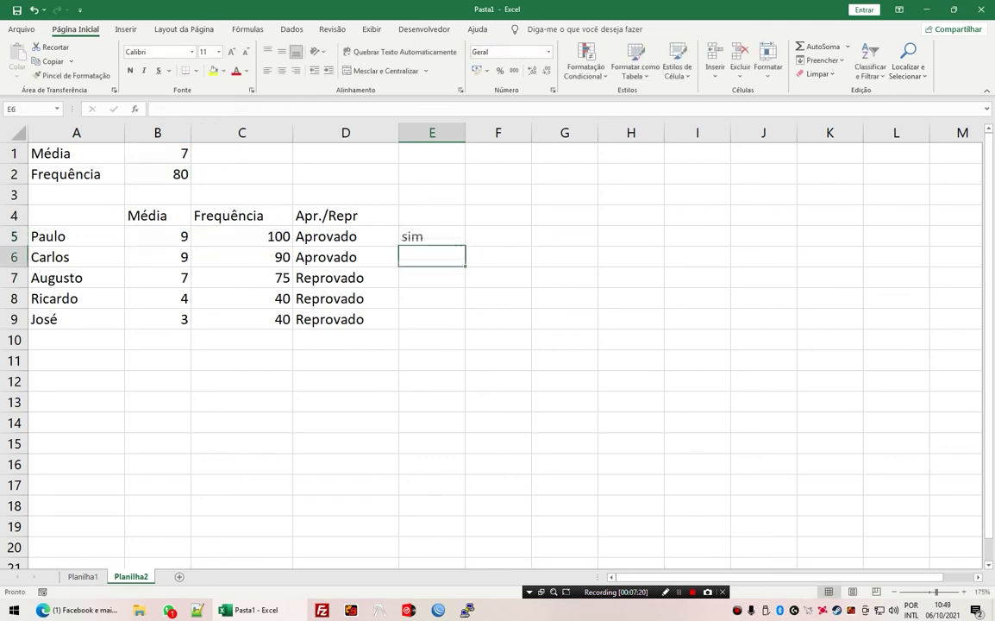
- Change the first student's frequency in C5 to 70
left_click(431, 236)
left_click(241, 237)
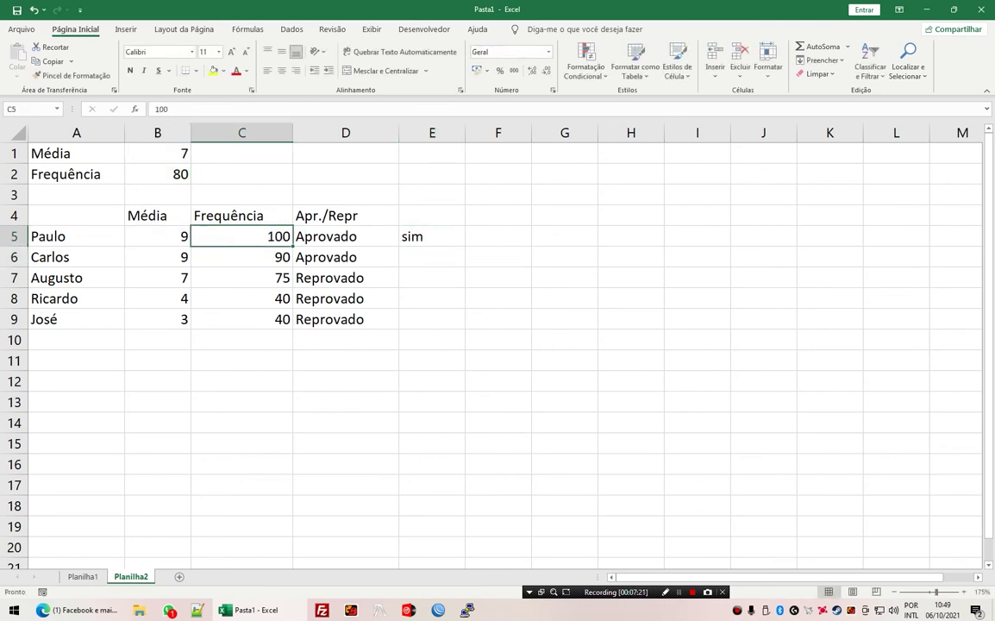
type("70")
key("Return")
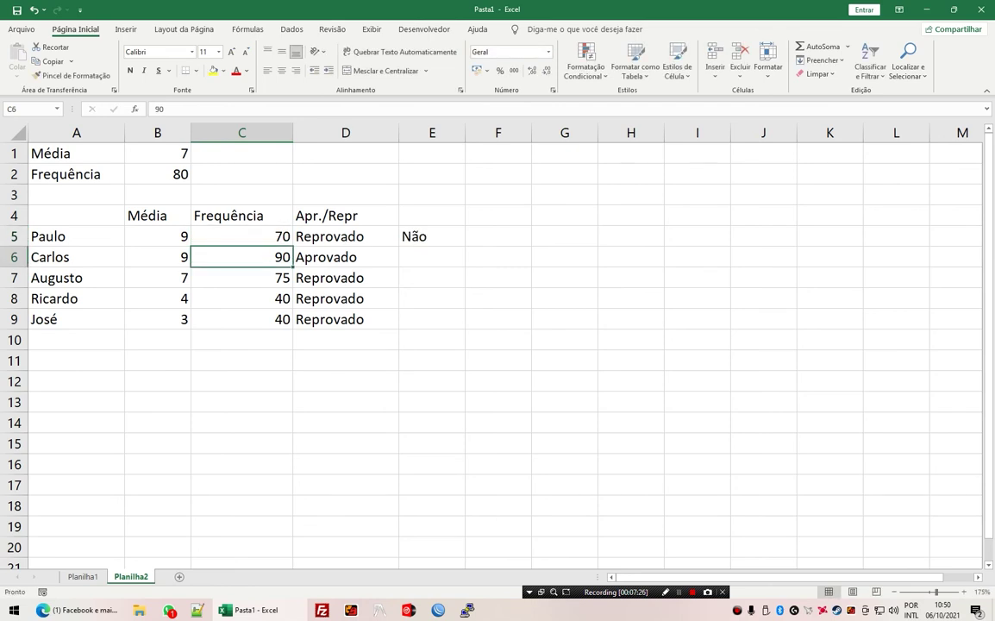
- Compare the formulas in D5 and E5, then delete the test formula from E5
left_click(242, 236)
left_click(345, 236)
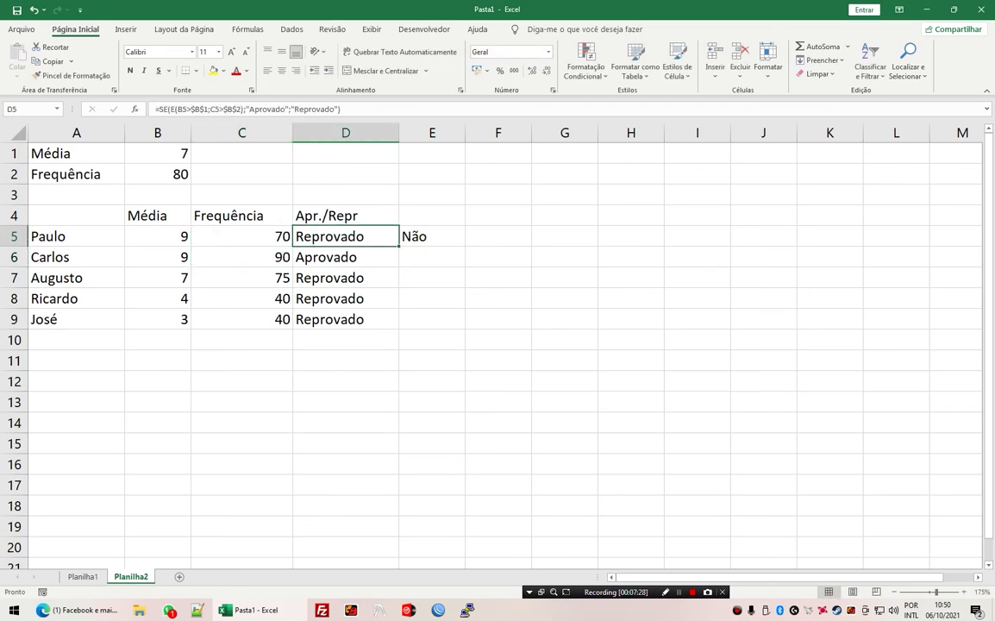
left_click(431, 236)
key("F2")
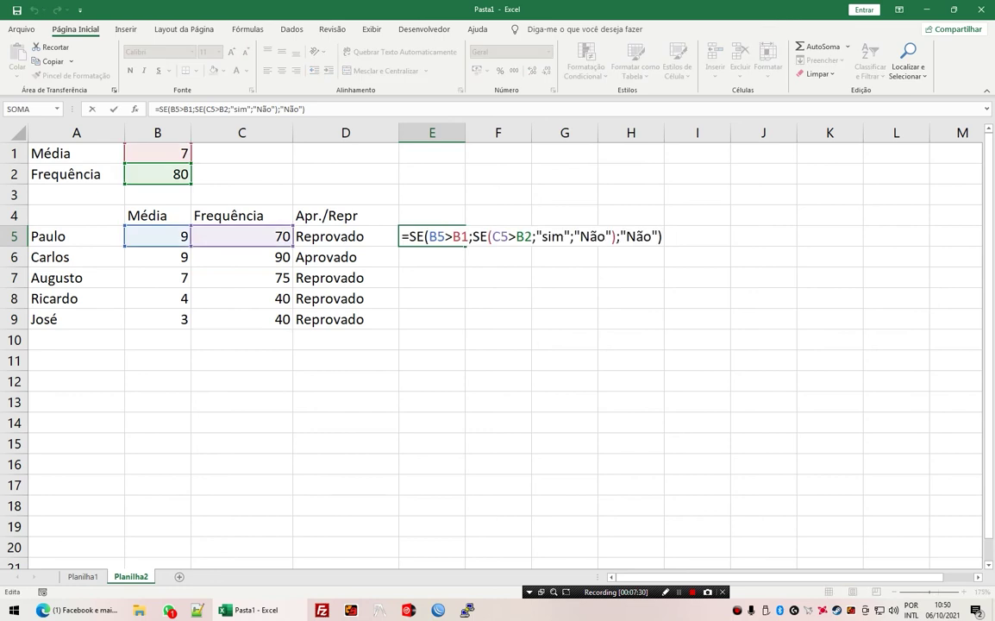
key("Escape")
key("Left")
key("F2")
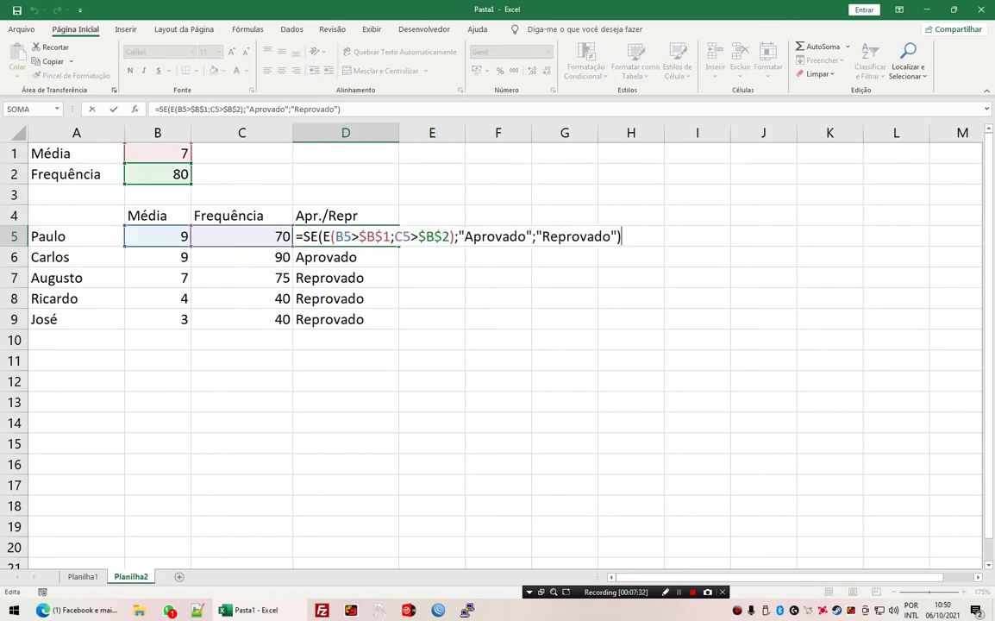
key("Tab")
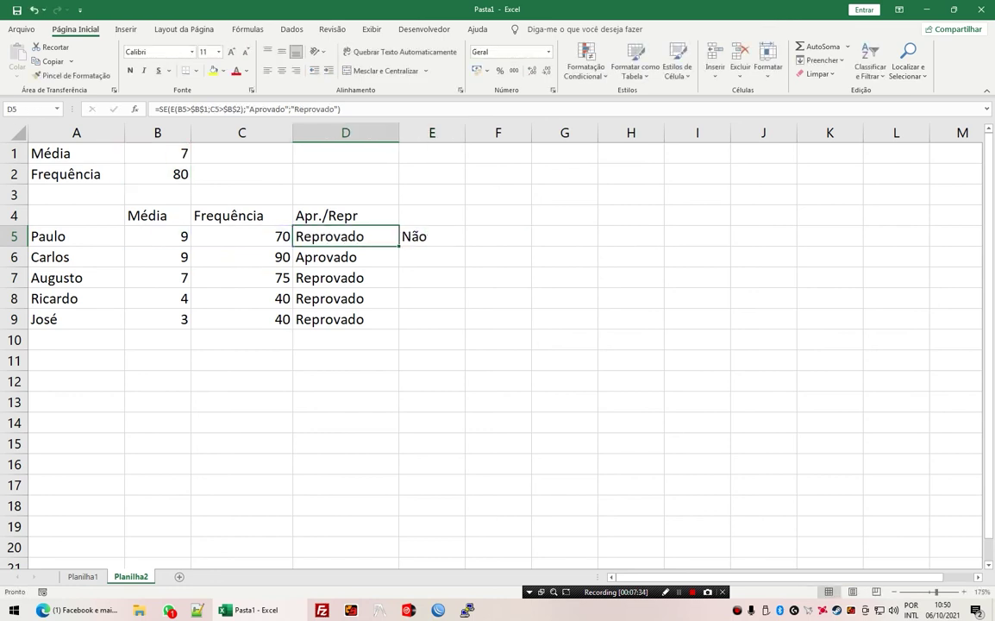
key("Delete")
- Recheck D5's formula, the limits in B1 and B2, and C6's frequency
left_click(345, 236)
left_click(157, 153)
left_click(157, 173)
left_click(242, 256)
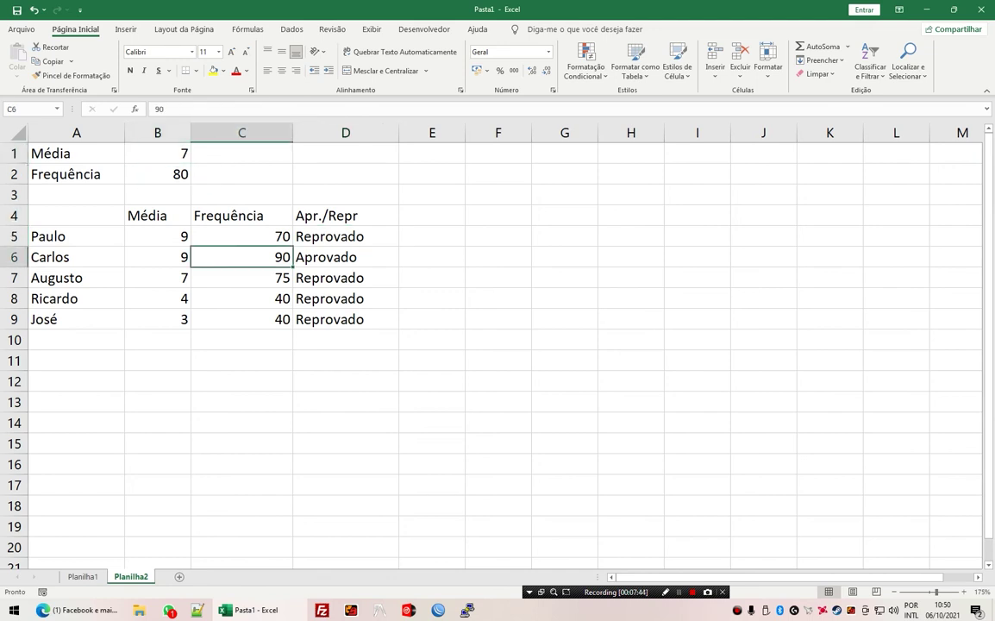
- Undo the Apr./Repr results in D5:D9 and review B5 and C5
key("ctrl+z")
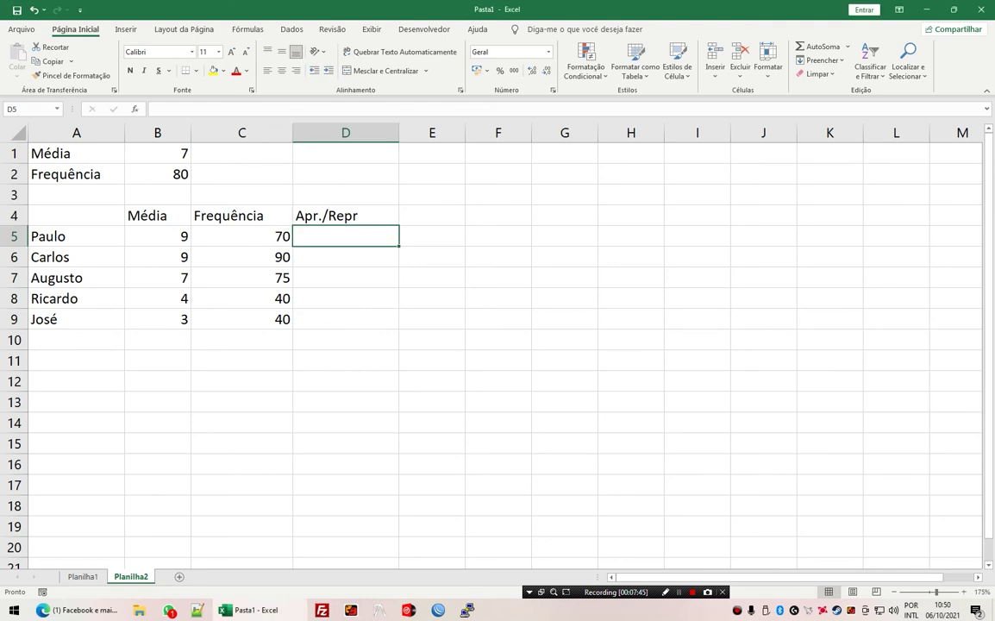
left_click(157, 236)
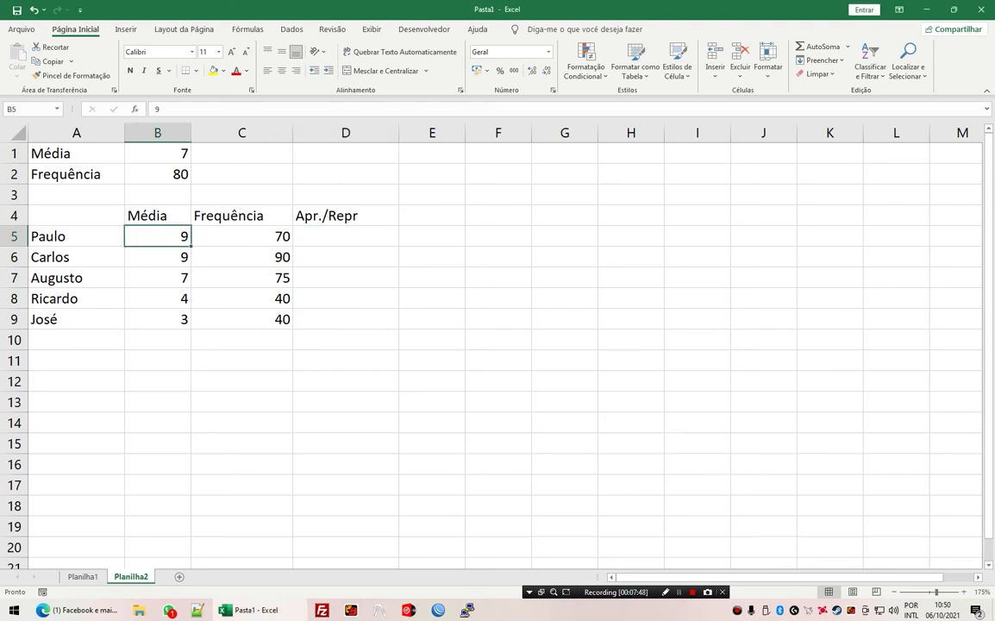
left_click(241, 236)
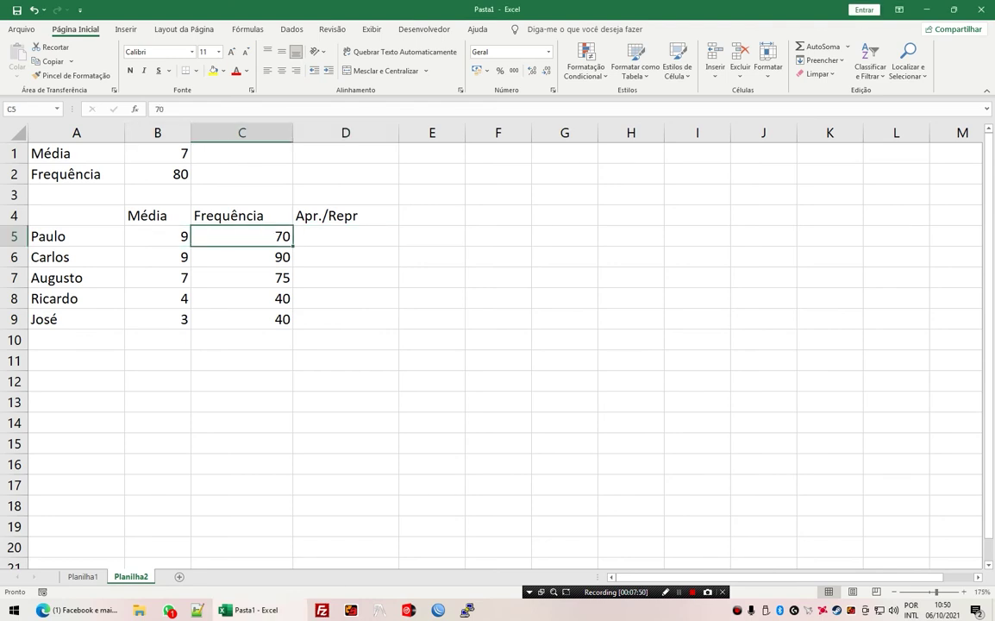
left_click(345, 236)
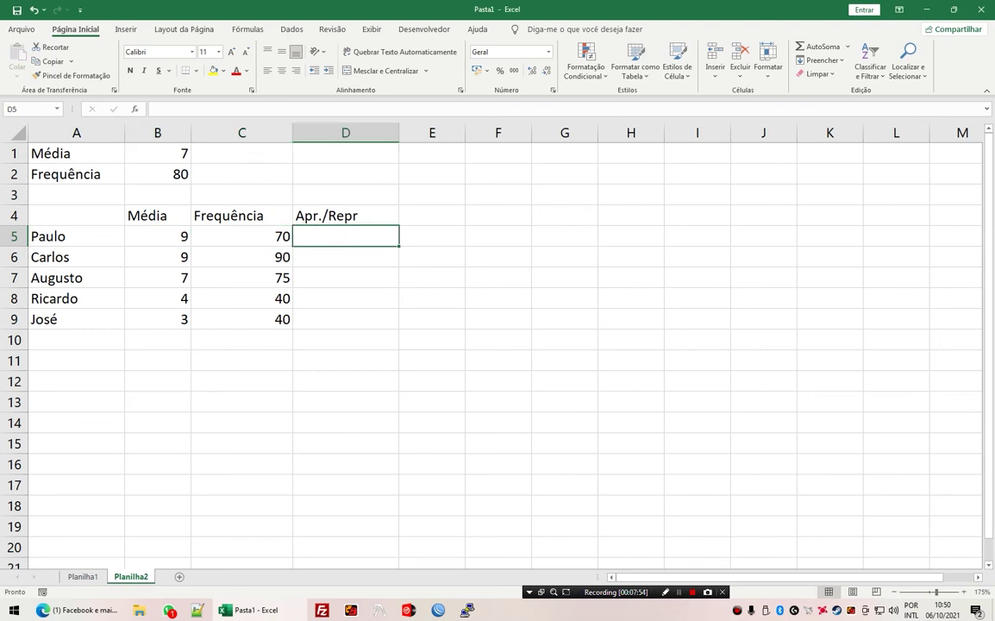
- Enter =SE(OU(B5>$B$1;C5>$B$2);"Aprovado";"Reprovado") in D5
type("=se(")
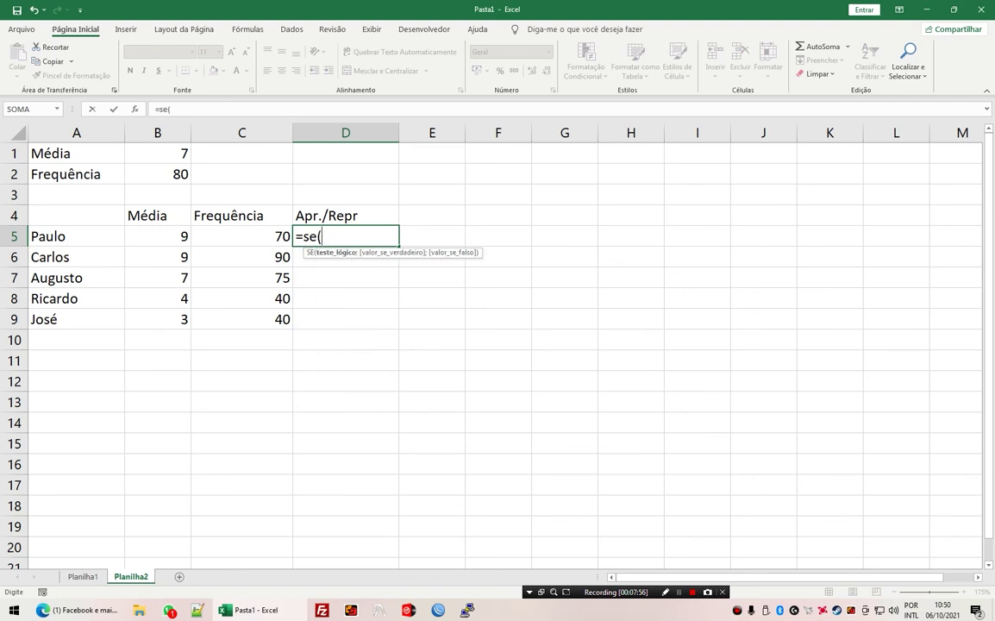
type("ou(")
left_click(157, 237)
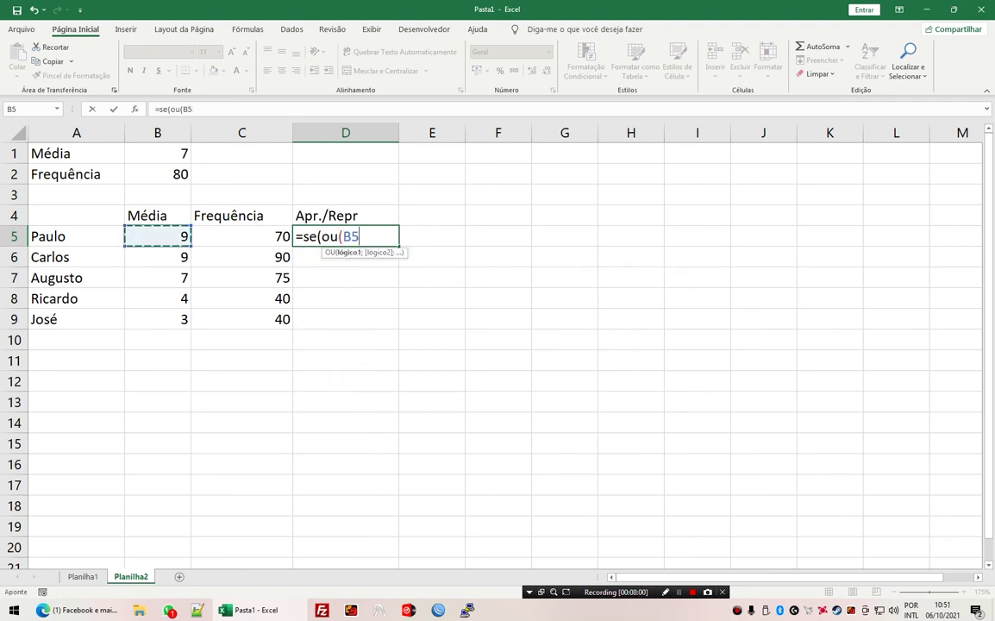
type(">")
left_click(157, 153)
key("F4")
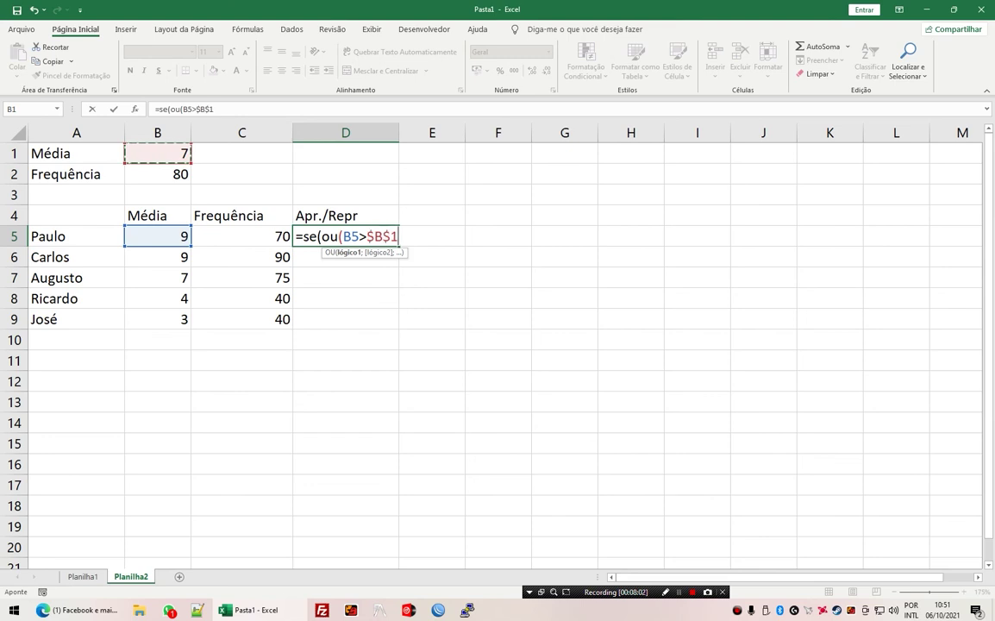
type(";")
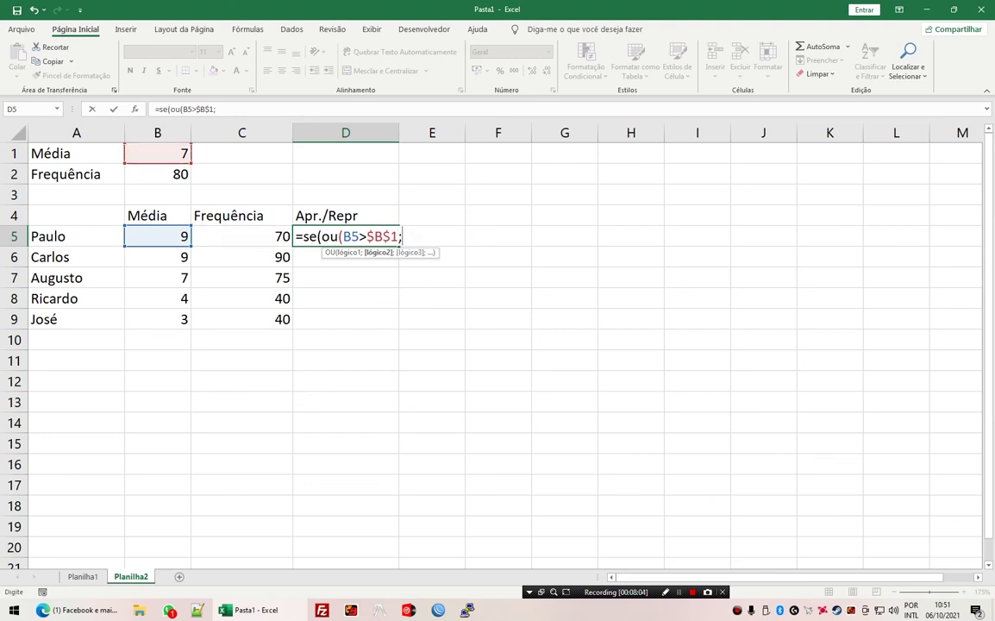
left_click(241, 237)
type(">")
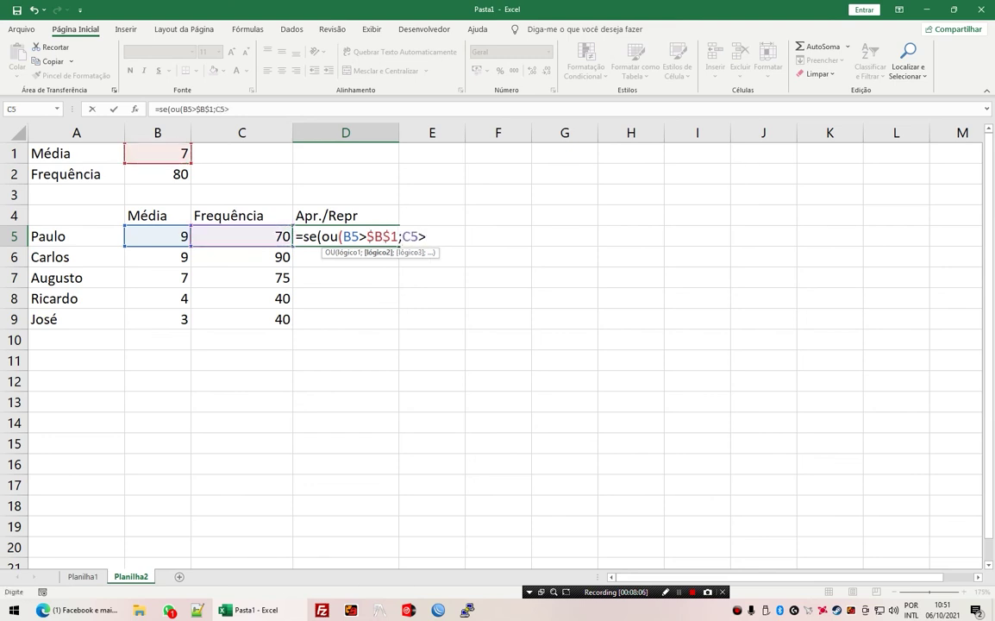
left_click(157, 174)
key("F4")
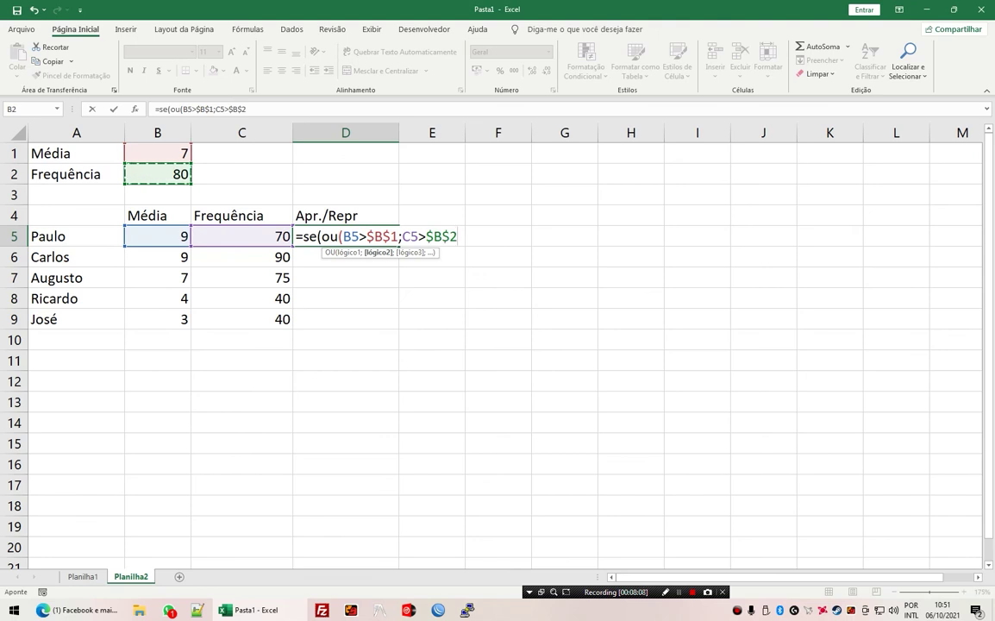
type(");\"")
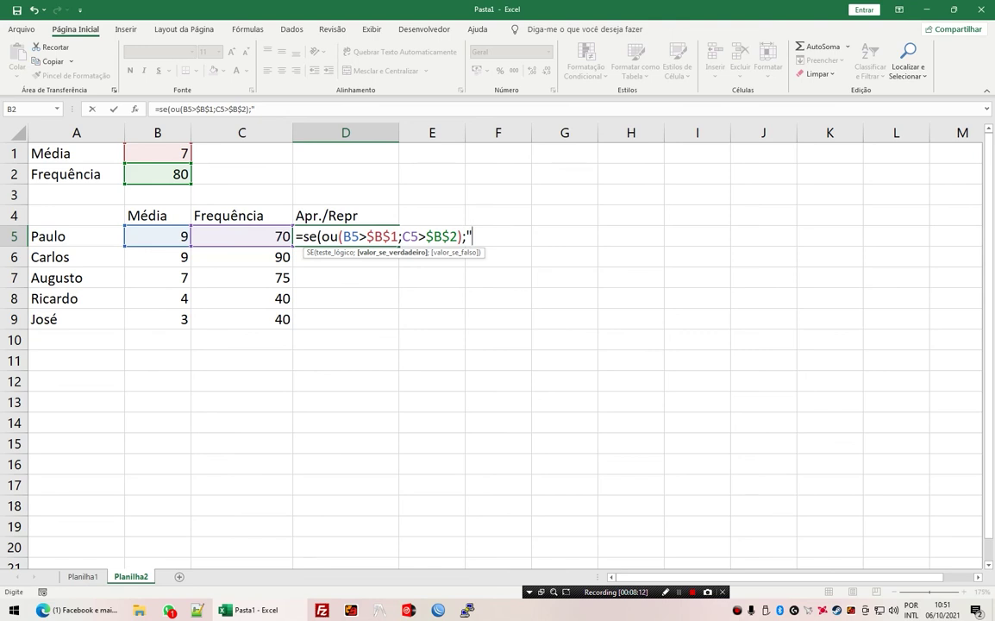
type("Aprovado")
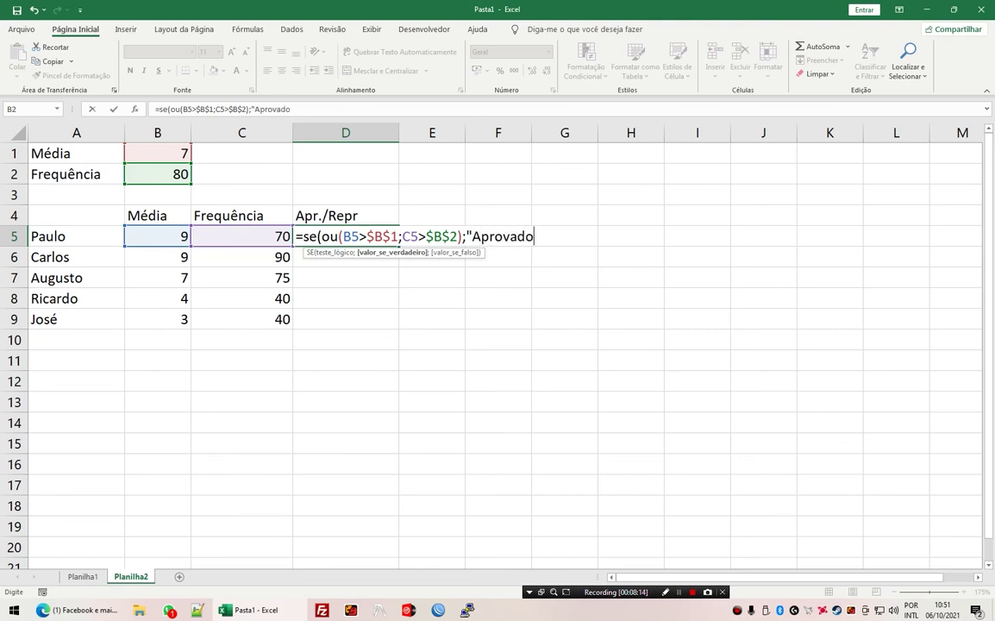
type("\";\"R")
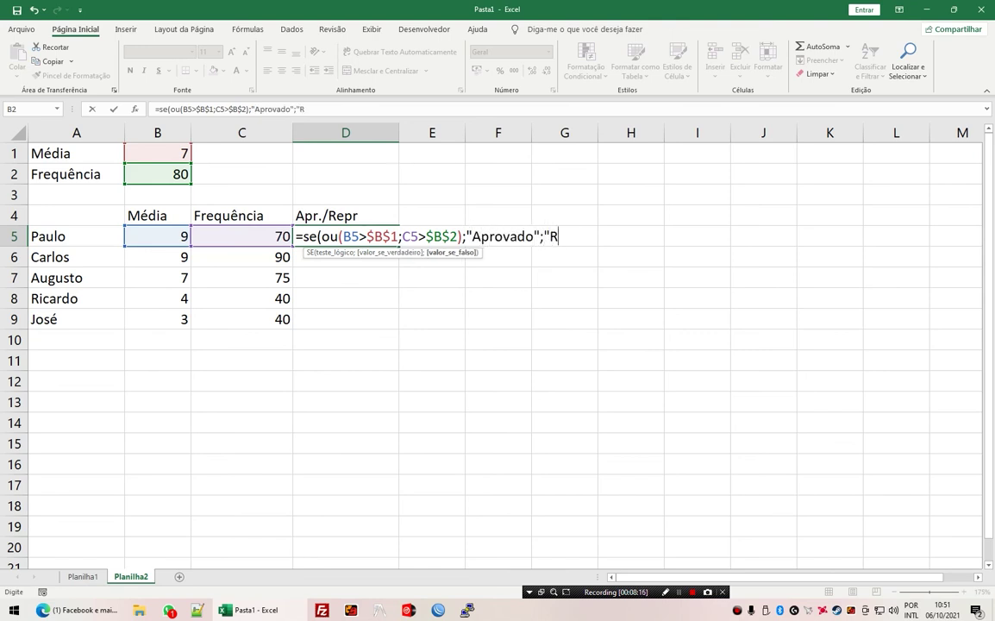
type("eprovado\"")
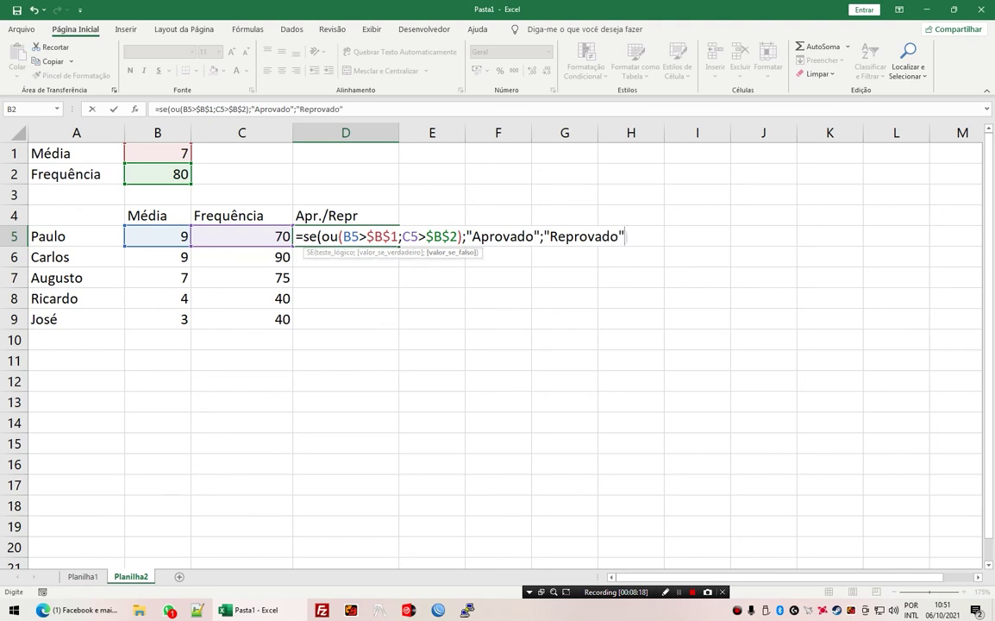
key("Return")
- Fill D5's formula down through D9
left_click(345, 236)
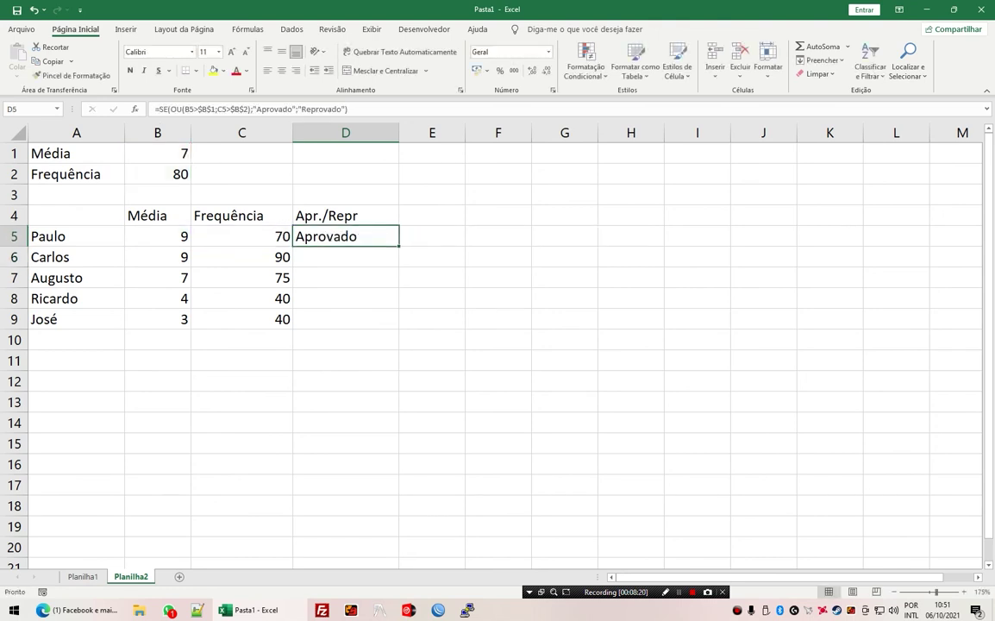
left_click_drag(398, 246, 398, 328)
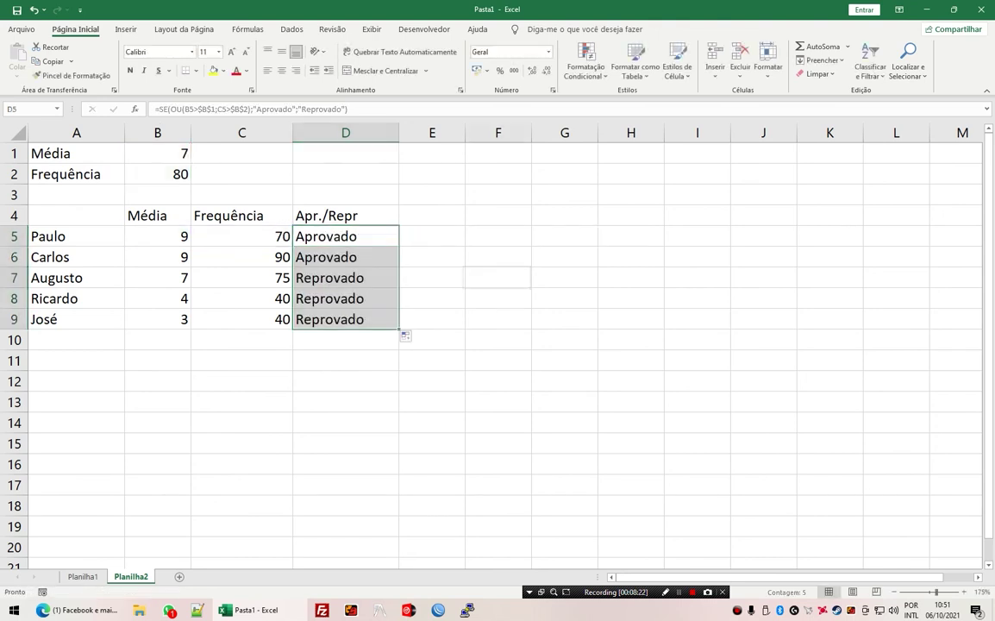
left_click(497, 277)
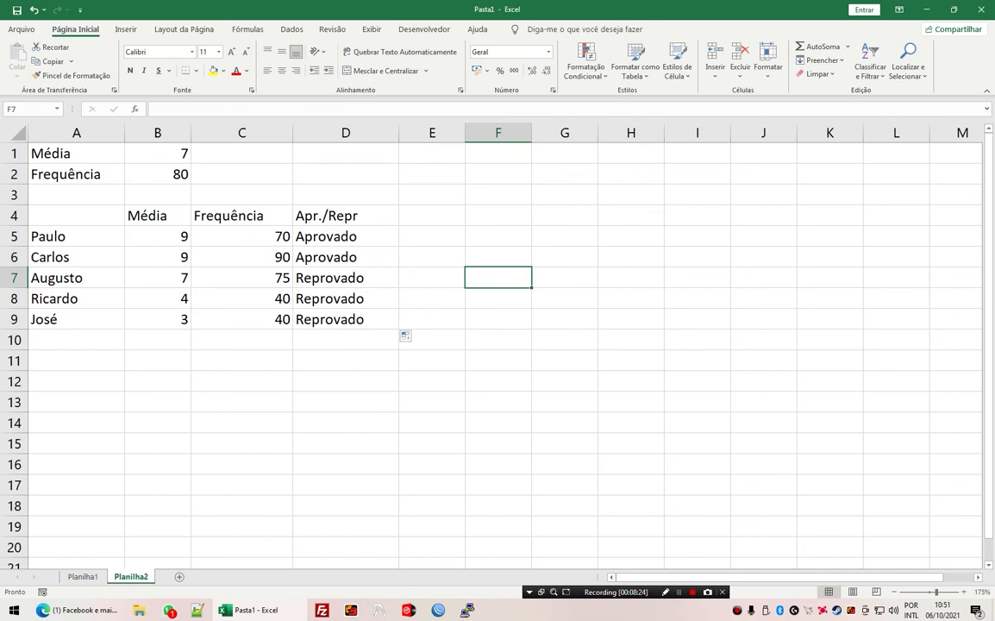
- Test row 7 with grade 9 in B7 and frequency 0 in C7, checking D7
left_click(156, 255)
left_click(157, 276)
left_click(241, 276)
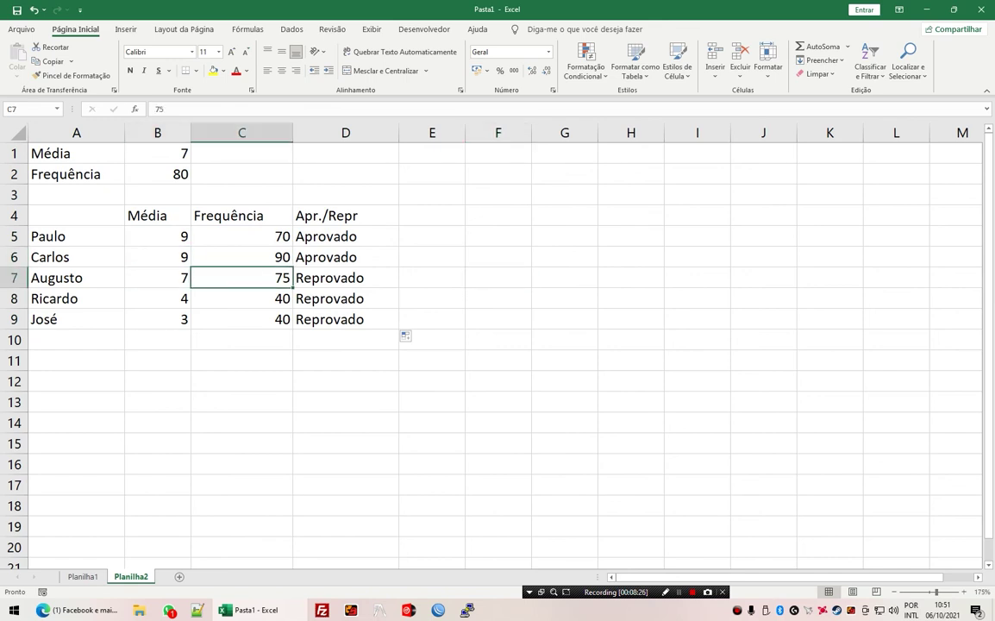
left_click(157, 277)
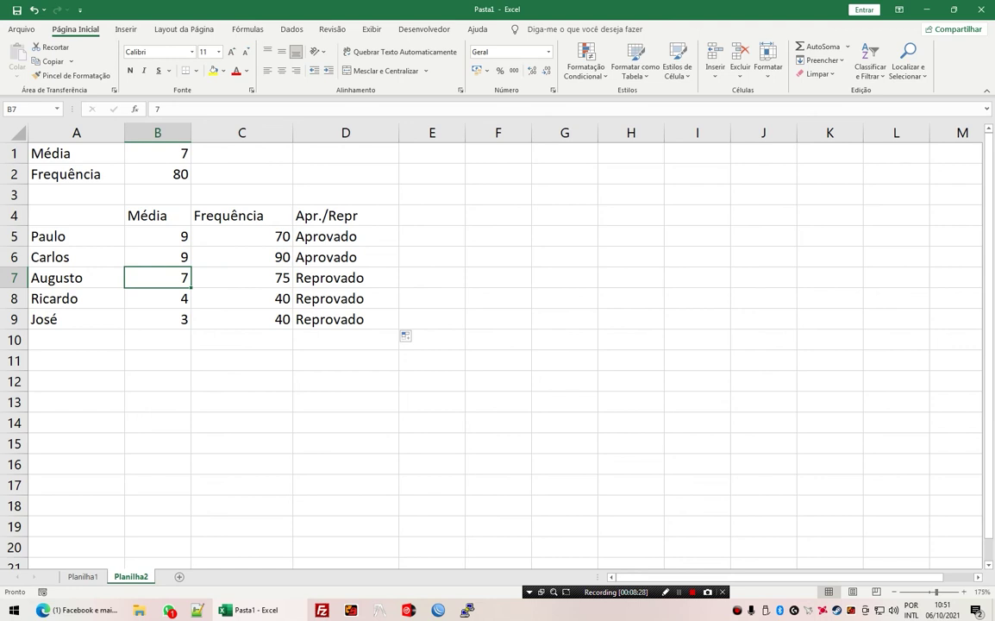
type("9")
key("Return")
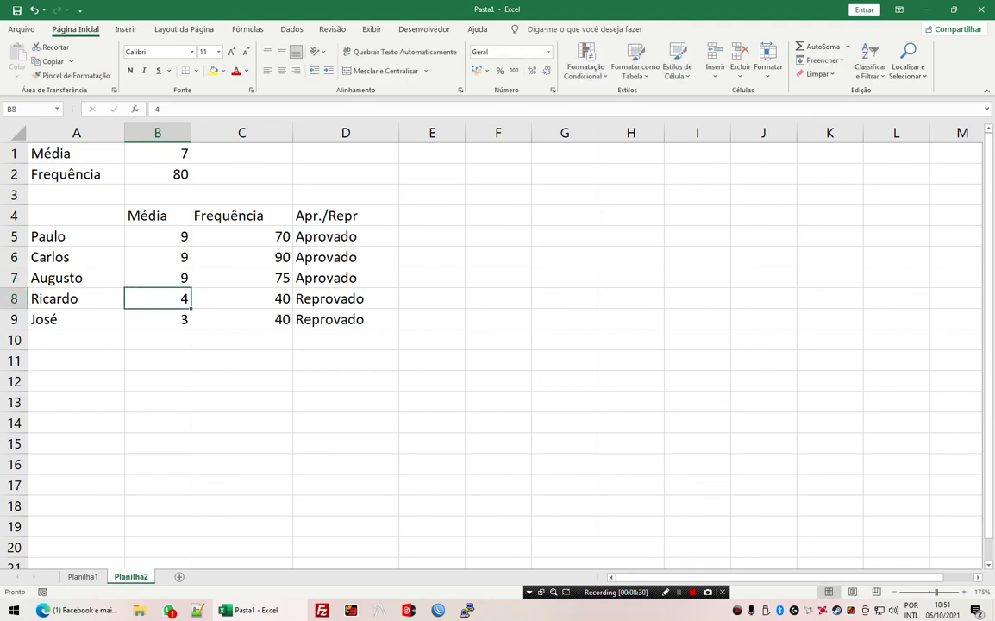
left_click(157, 277)
left_click(241, 276)
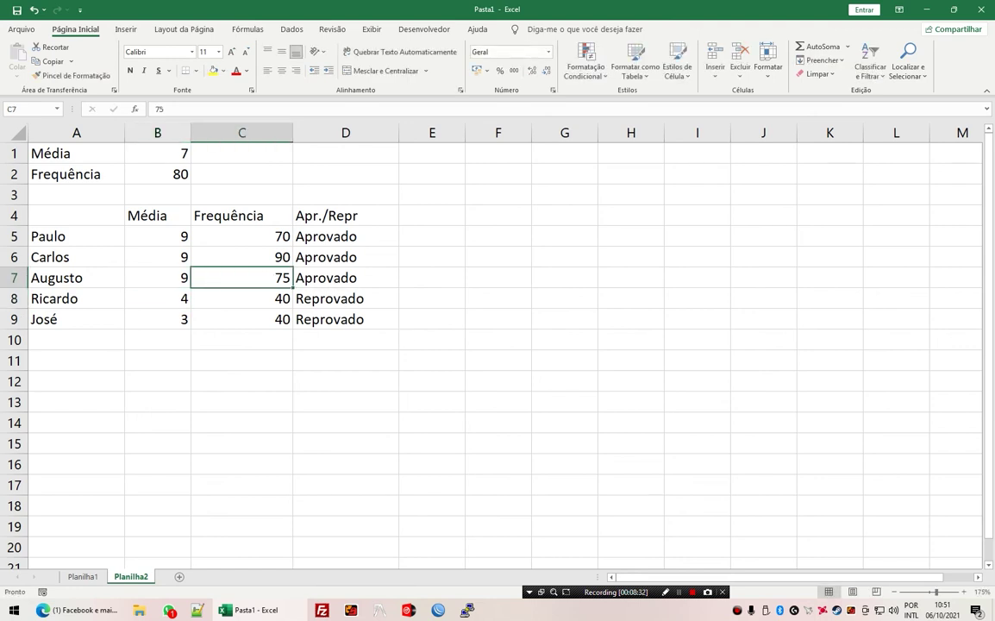
type("0")
key("Return")
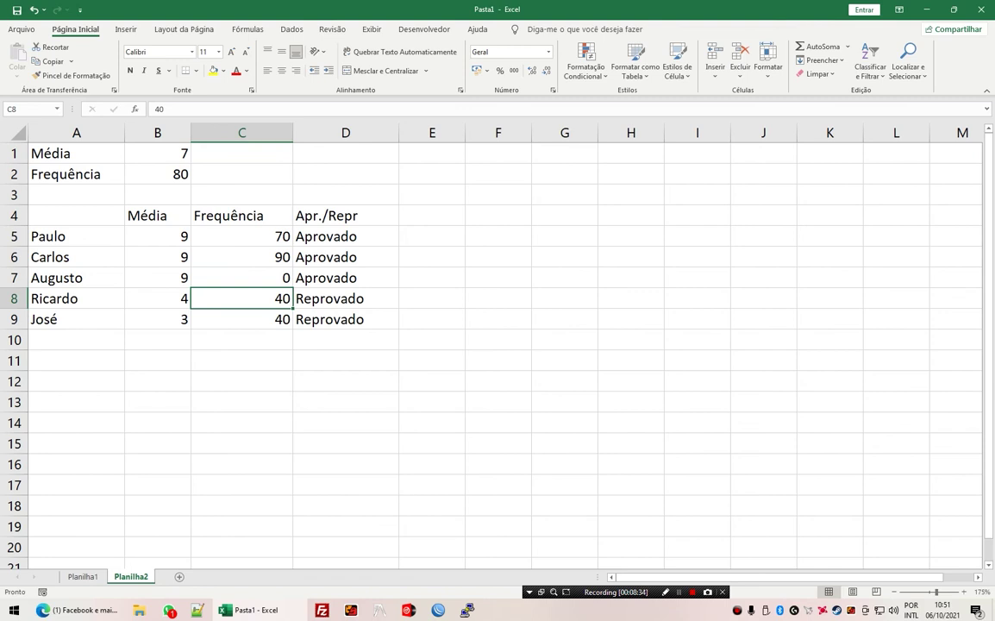
left_click(345, 276)
- Set B7 to 0, try C7 frequencies 100, 80 and 81, and set C8 to 3
left_click(157, 277)
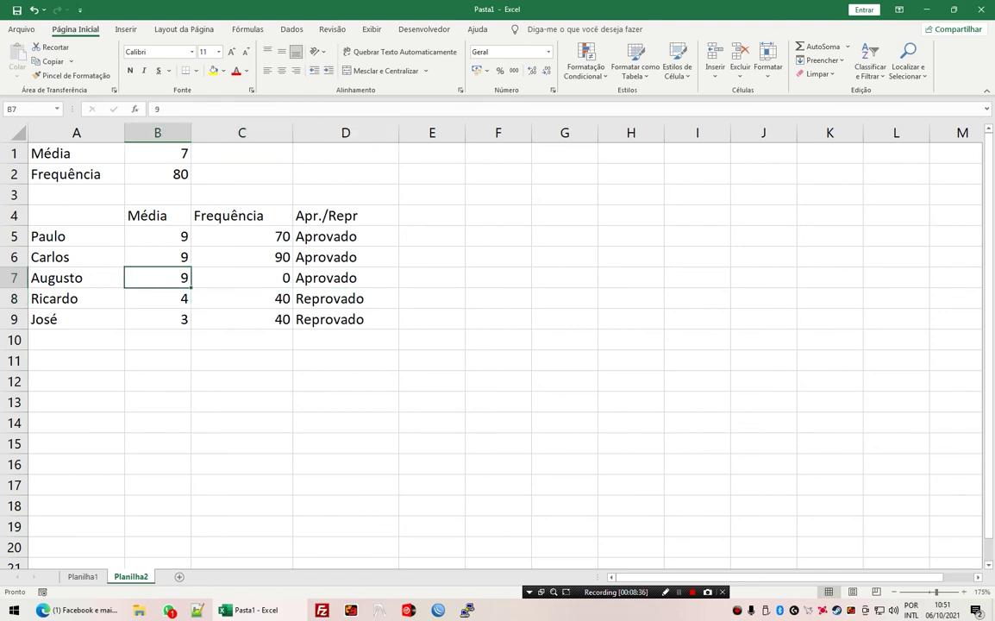
type("0")
key("Tab")
type("100")
key("Return")
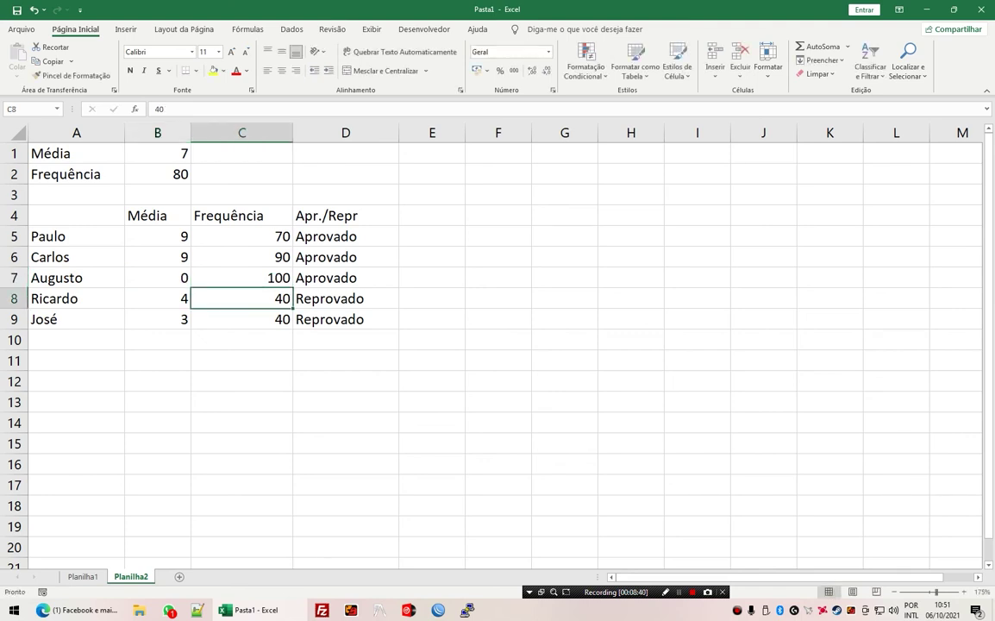
key("Up")
type("8")
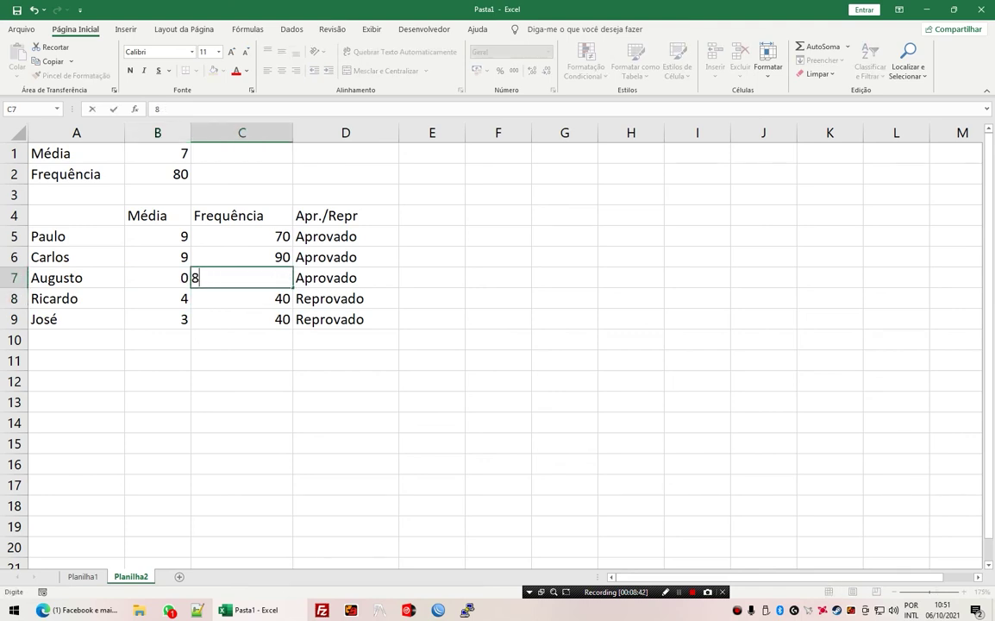
type("0")
key("Return")
key("Up")
type("81")
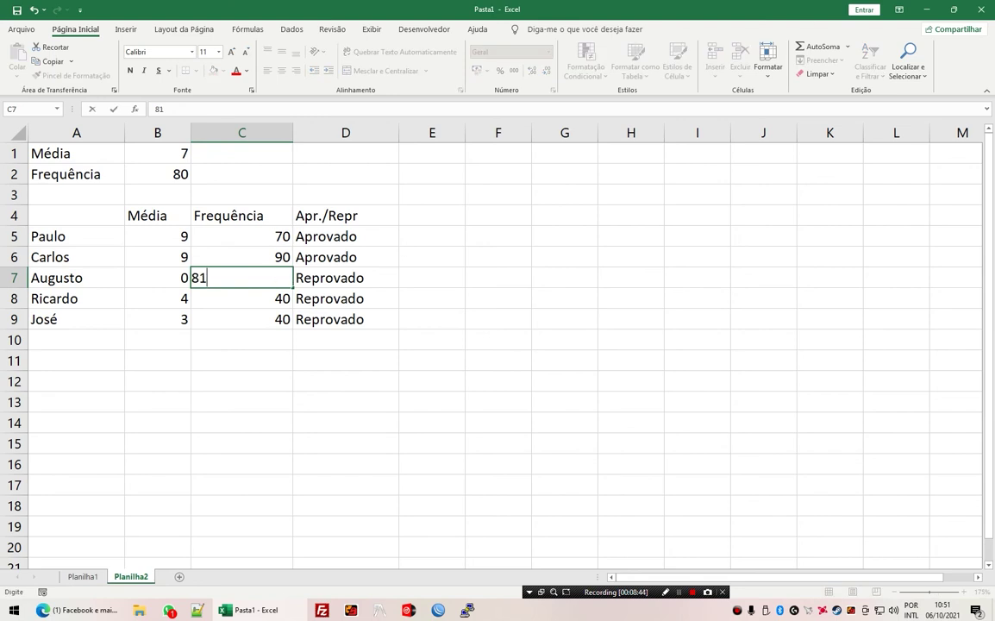
key("Return")
type("3")
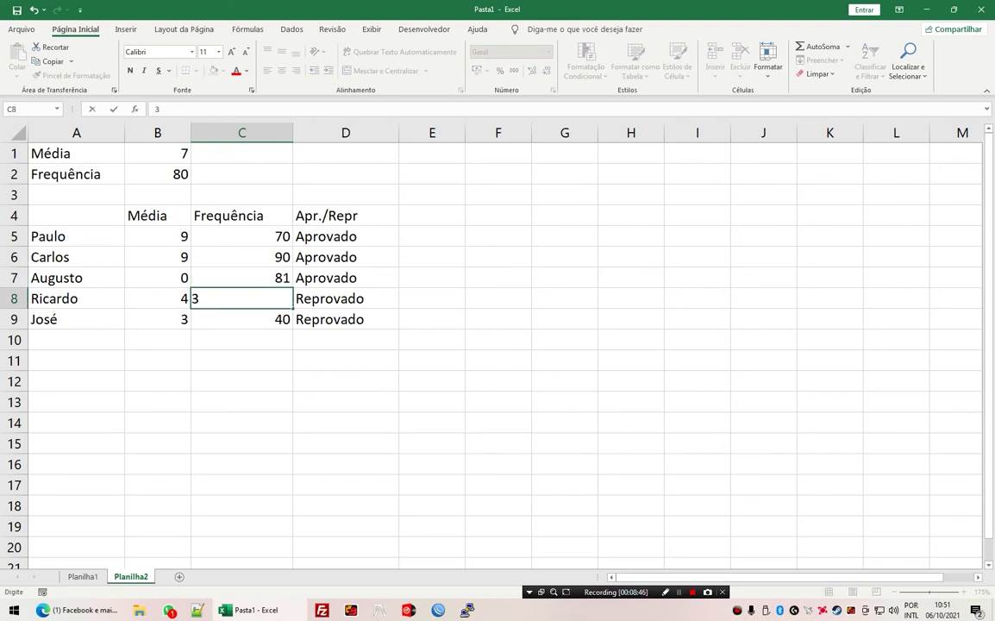
key("Up")
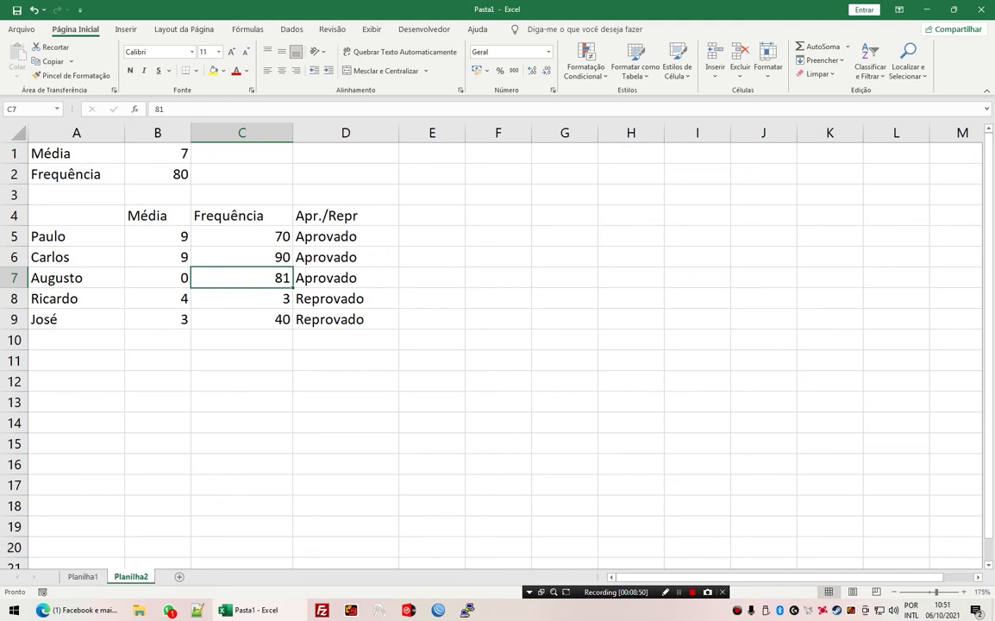
- Review the table and the Aprovado/Reprovado results down column D
key("Left")
key("Down")
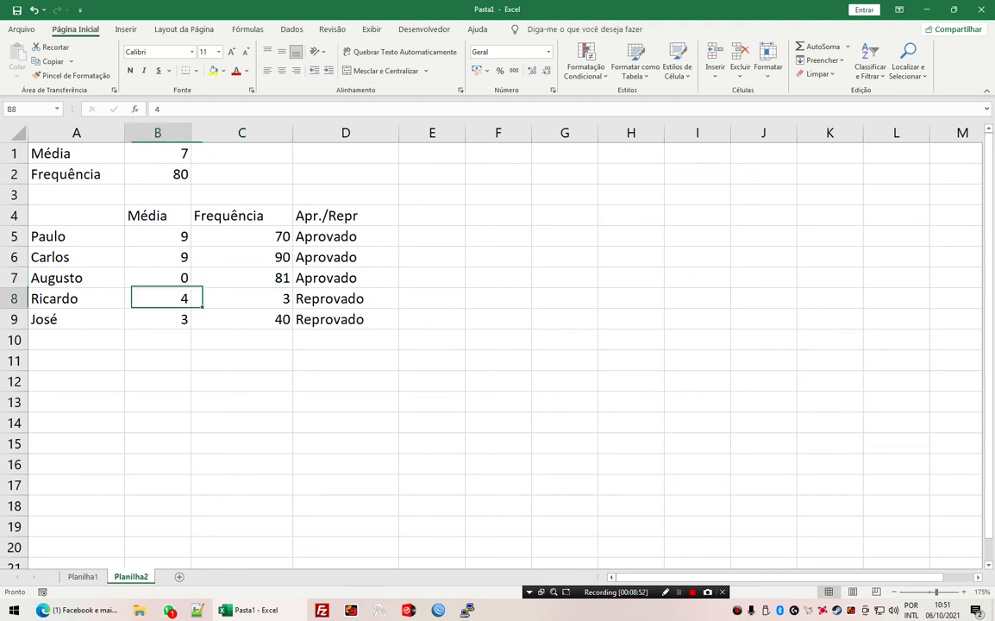
key("Down")
key("Right")
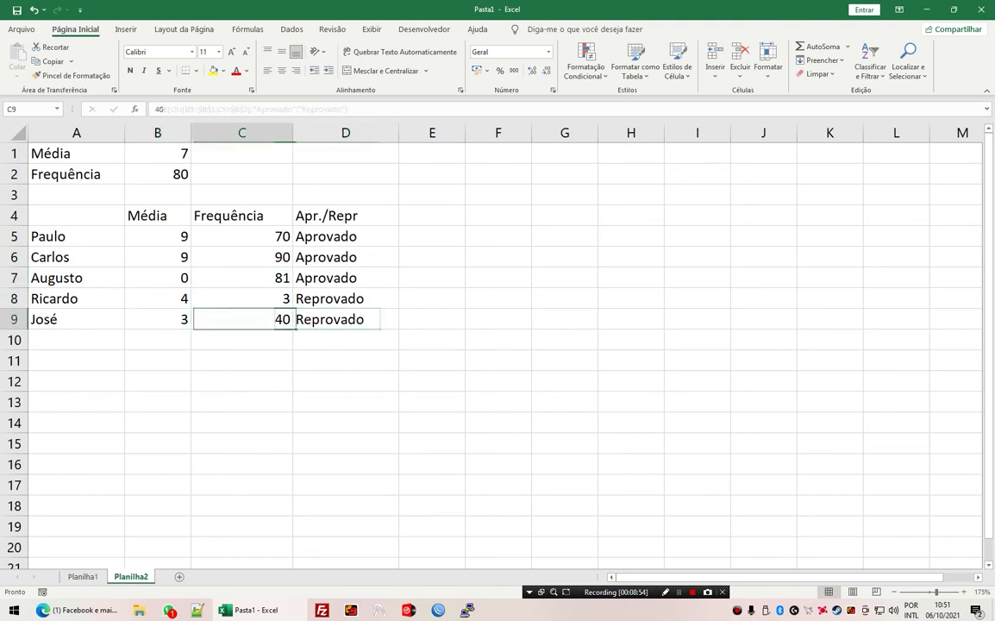
key("Left")
key("Left")
key("Up")
key("Up")
key("Up")
key("Up")
key("Up")
key("Up")
key("Up")
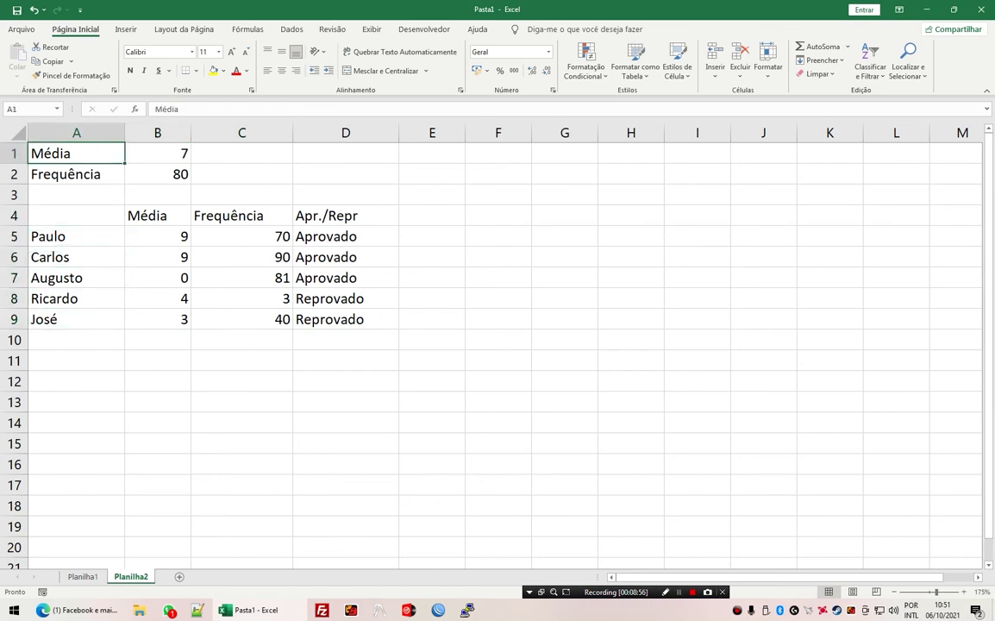
key("Right")
key("Right")
key("Down")
key("Down")
key("Right")
key("Down")
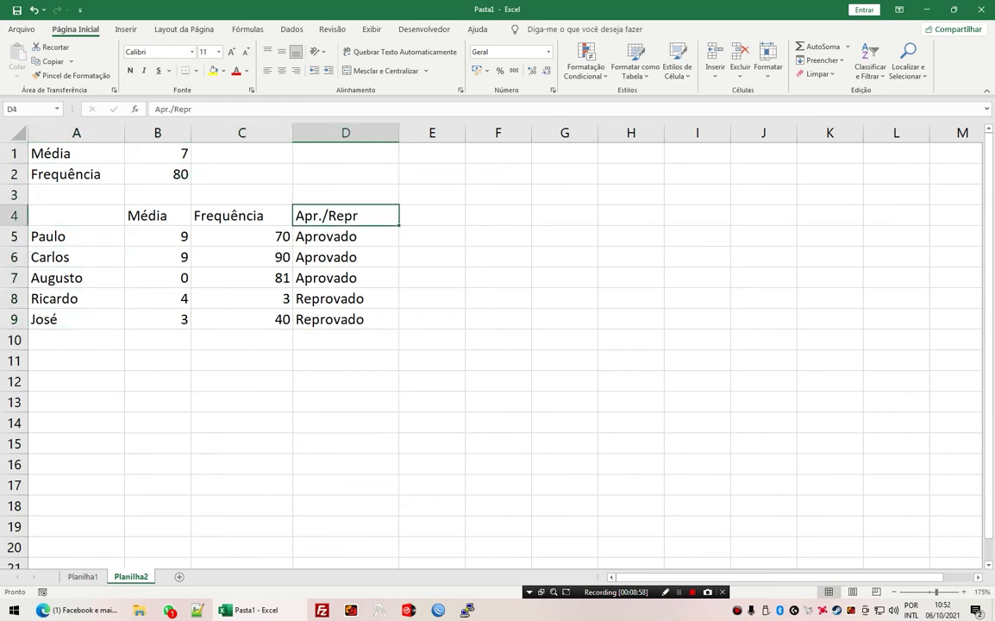
key("Down")
key("Down")
key("Down")
key("Down")
key("Down")
key("Up")
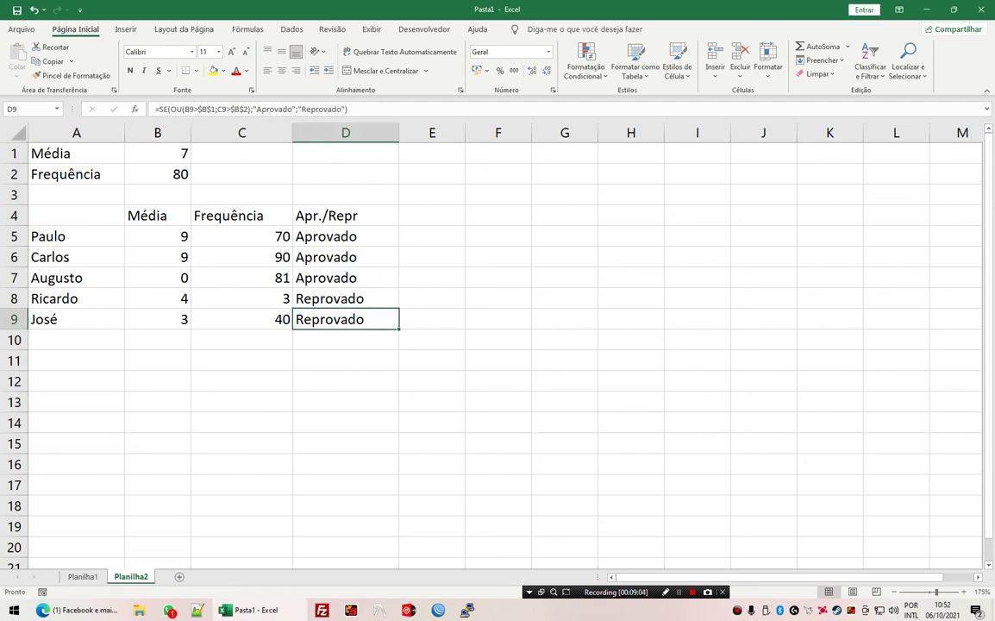
left_click_drag(345, 319, 76, 153)
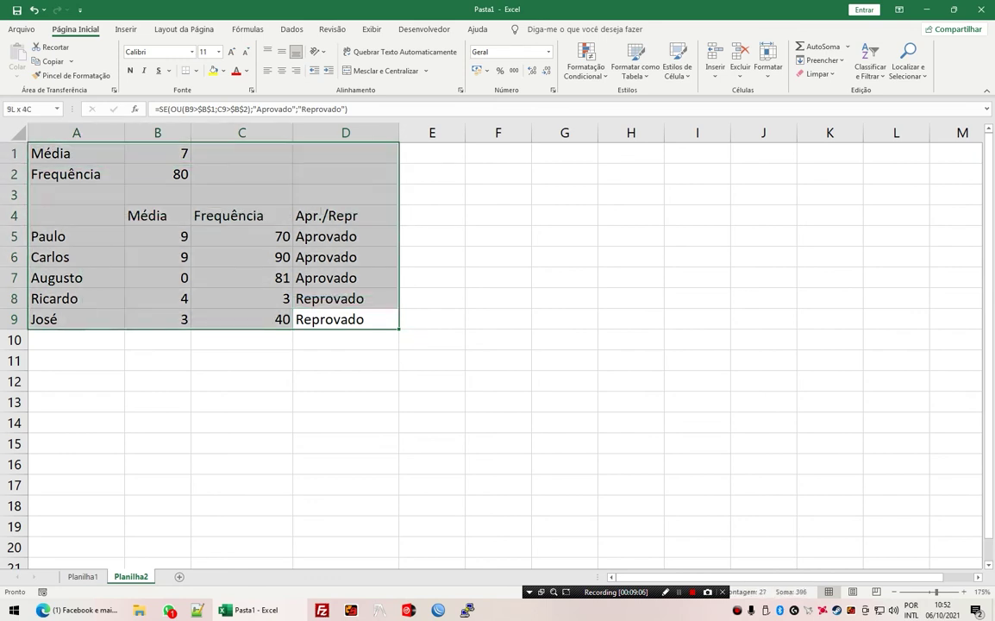
left_click(345, 319)
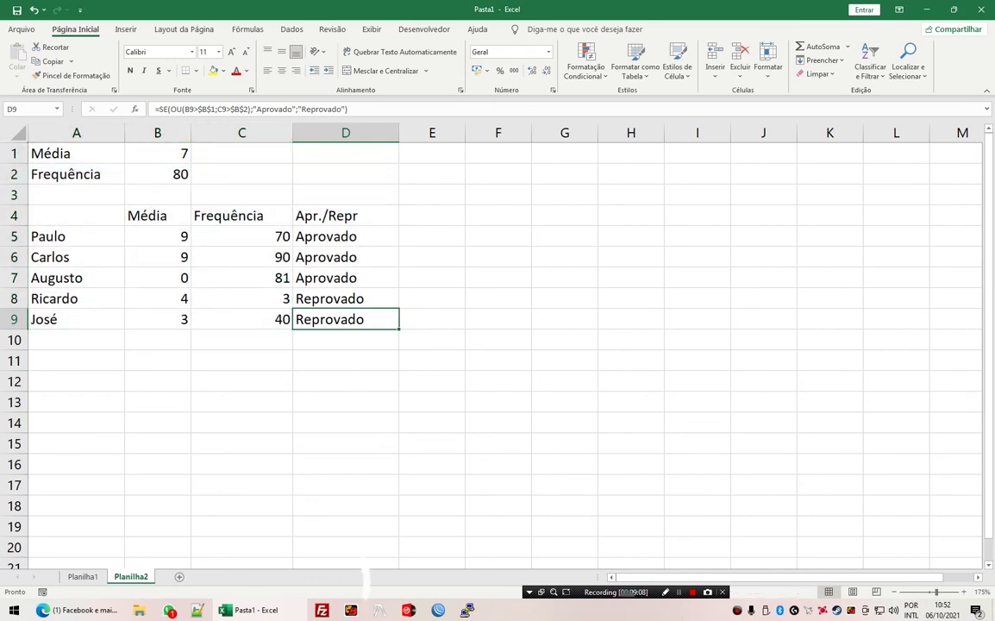